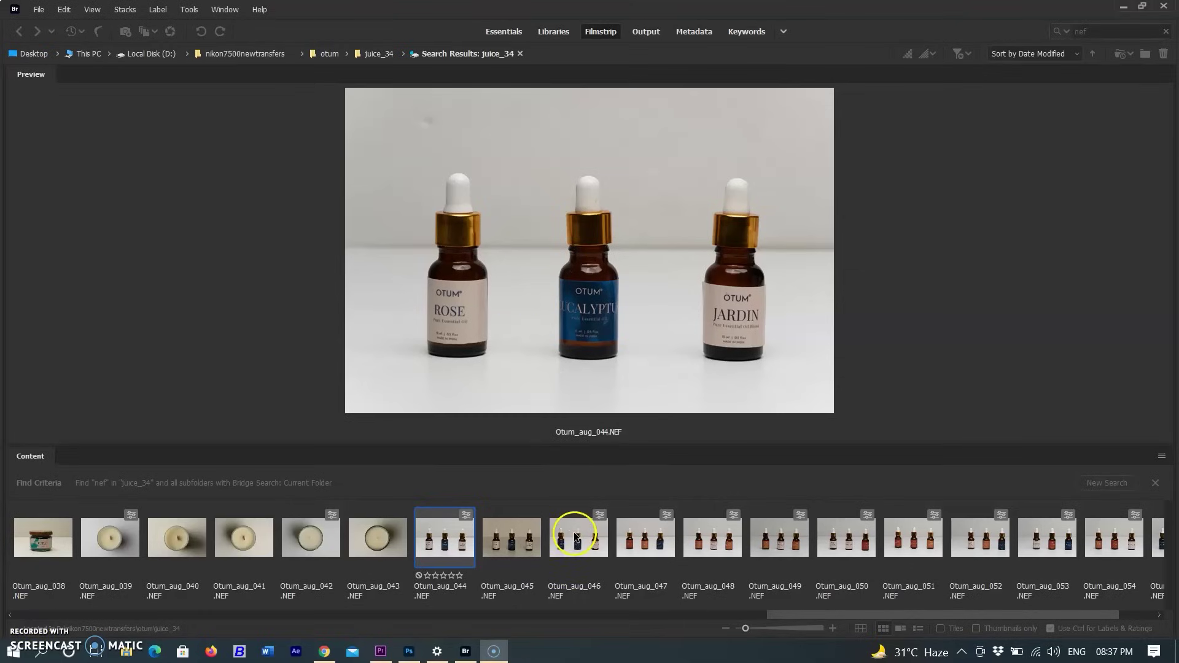
# Step: Select bottle shots Otum_aug_044 through Otum_aug_049 in Bridge to preview them together
pyautogui.click(575, 537)
pyautogui.keyDown('shift'); pyautogui.click(448, 539); pyautogui.keyUp('shift')
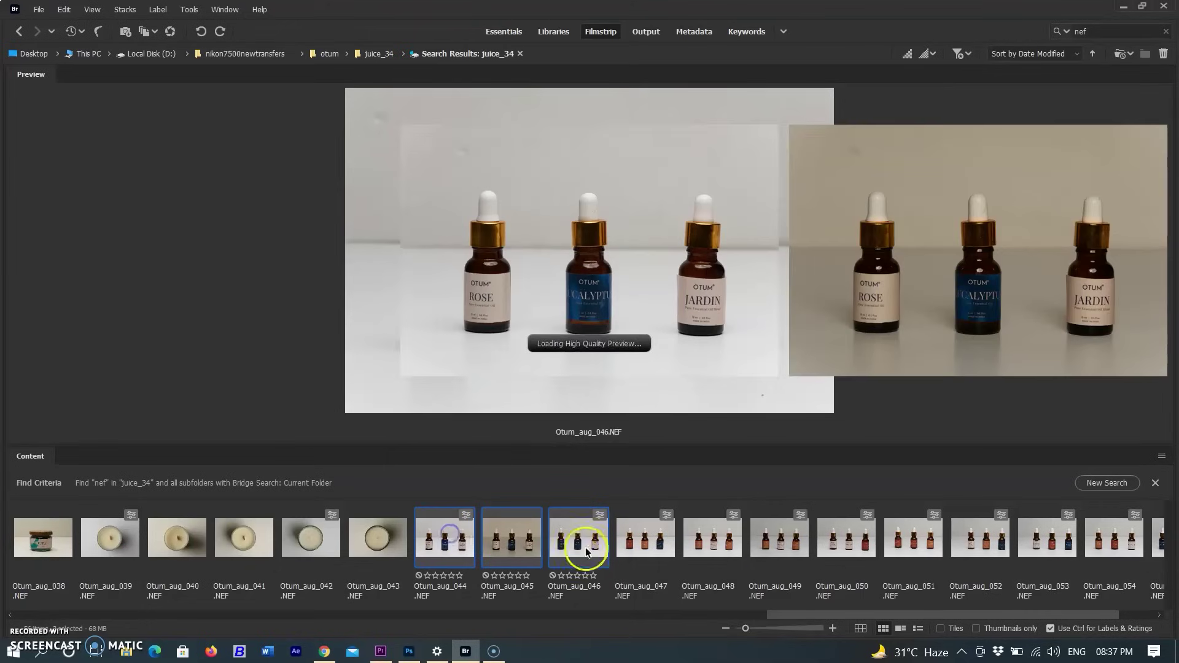
pyautogui.keyDown('shift'); pyautogui.click(721, 550); pyautogui.keyUp('shift')
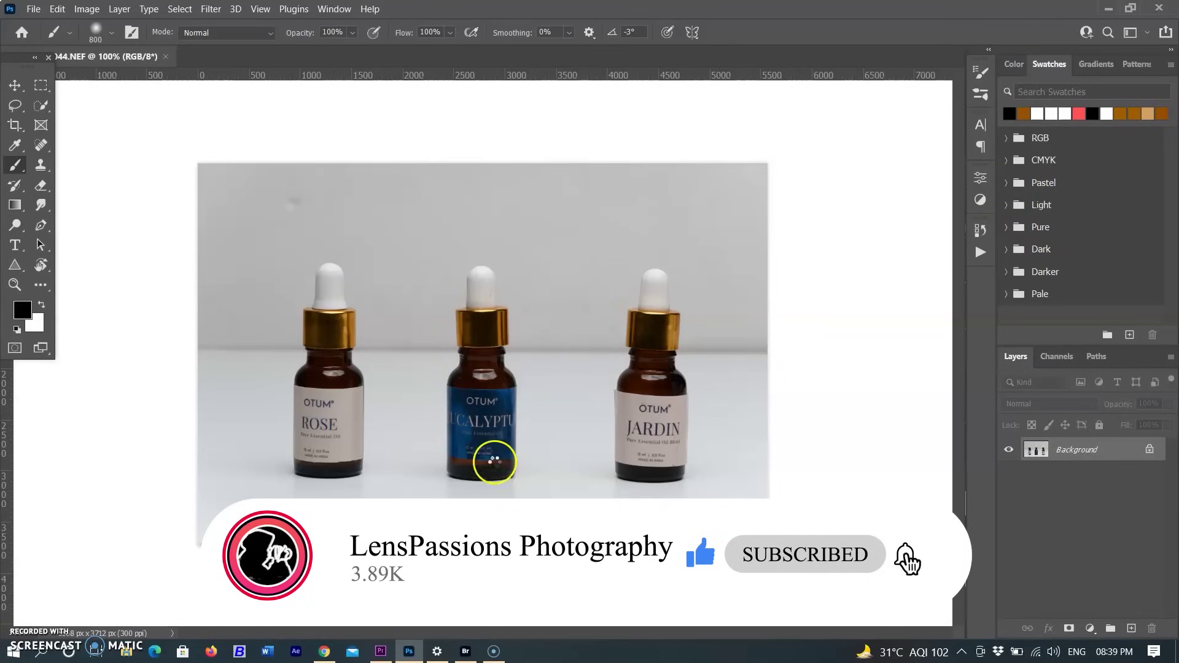
# Step: Zoom in on the gold caps and pan across the bottles to inspect scratches and specks
pyautogui.press('z')
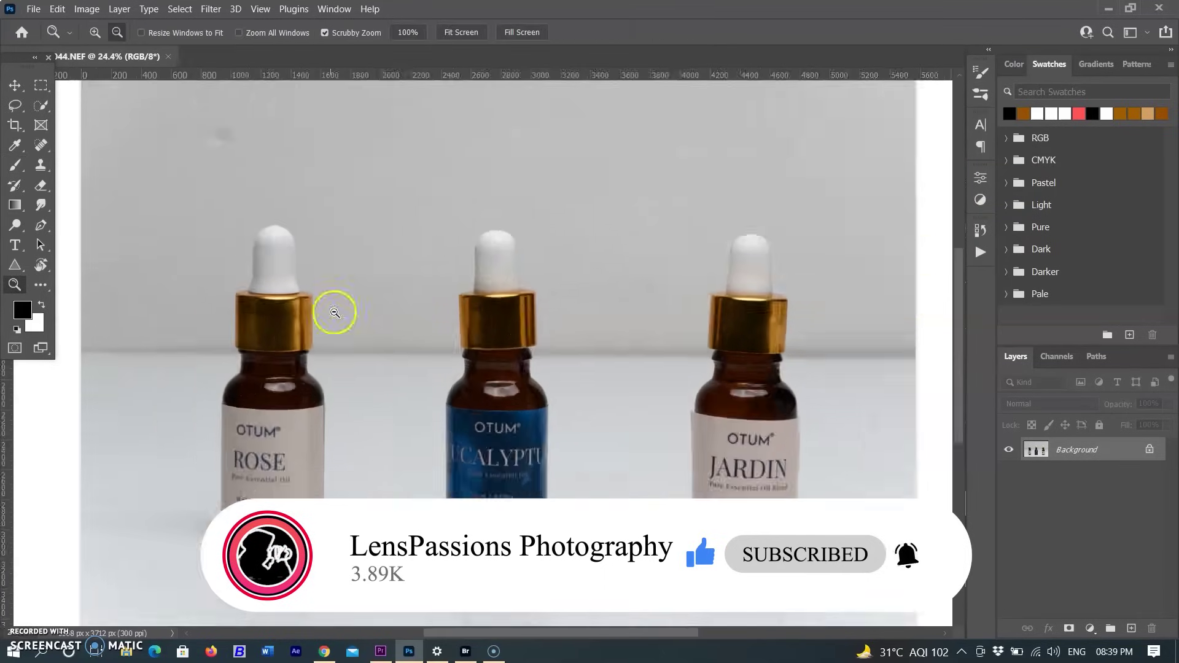
pyautogui.moveTo(338, 311); pyautogui.dragTo(437, 321)
pyautogui.moveTo(150, 342); pyautogui.dragTo(129, 343)
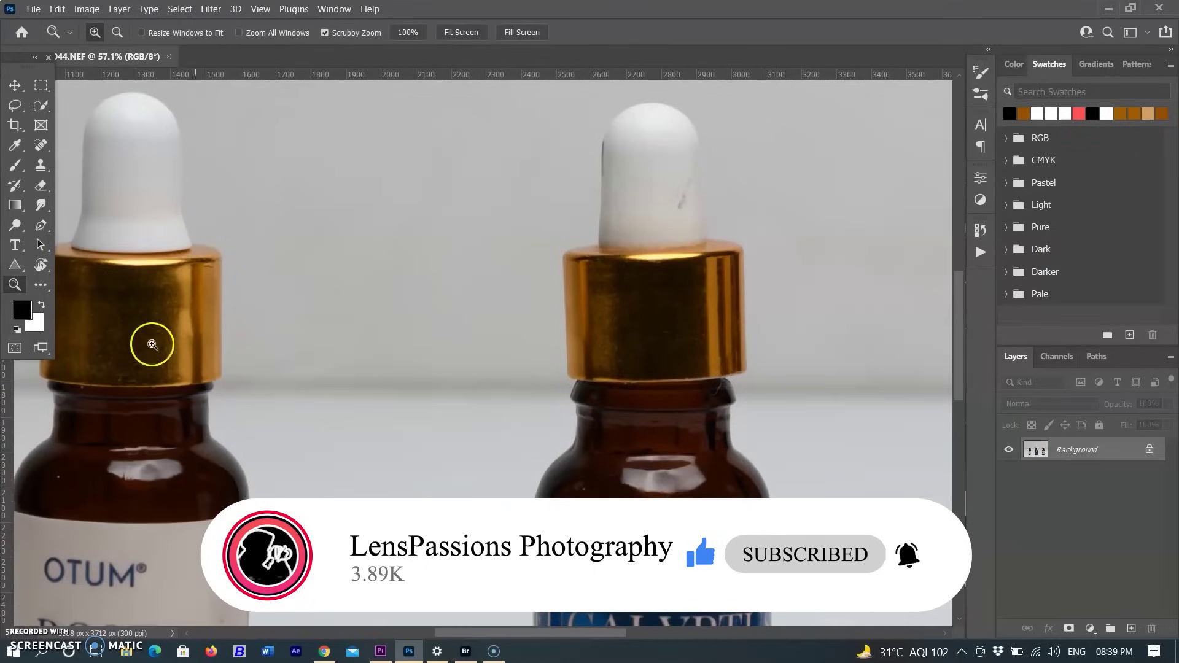
pyautogui.moveTo(359, 339)
pyautogui.mouseDown()
pyautogui.moveTo(151, 324)
pyautogui.moveTo(654, 255)
pyautogui.mouseUp()
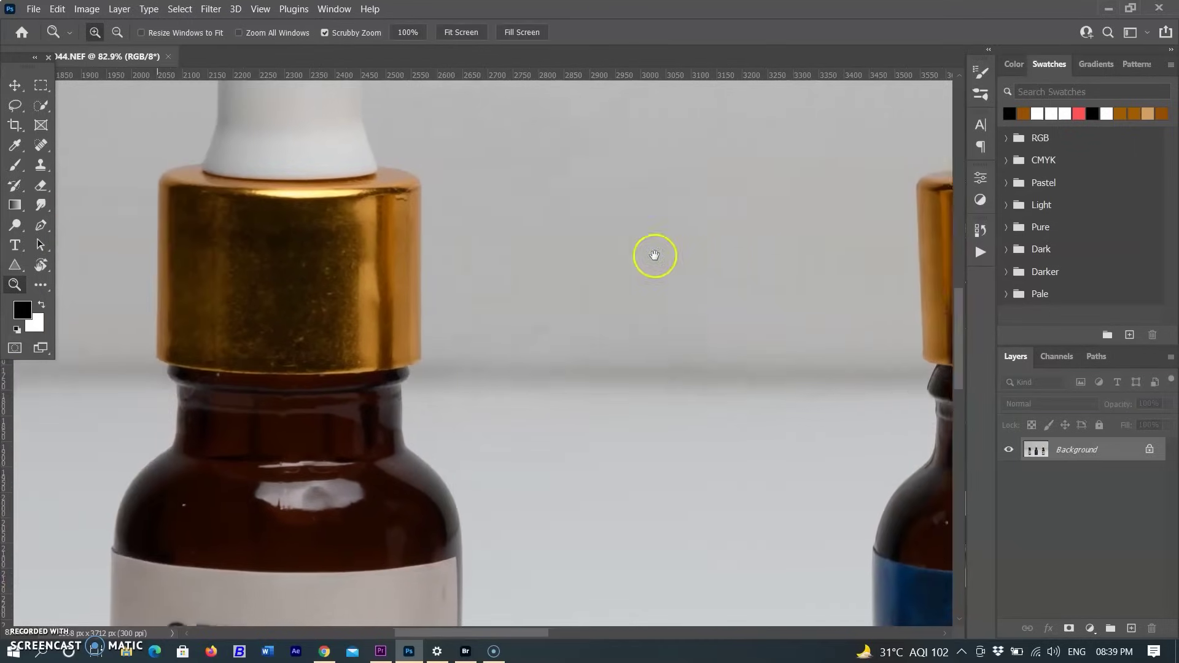
pyautogui.click(312, 287)
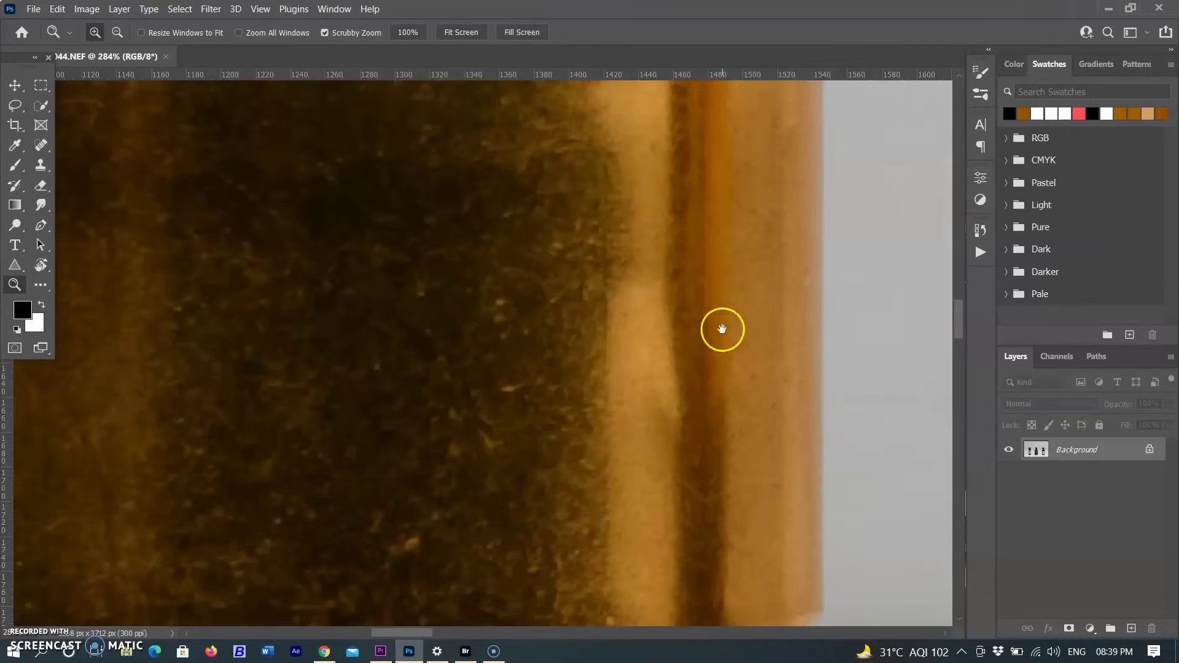
pyautogui.moveTo(723, 330)
pyautogui.mouseDown()
pyautogui.moveTo(821, 322)
pyautogui.moveTo(669, 334)
pyautogui.moveTo(656, 321)
pyautogui.moveTo(196, 472)
pyautogui.mouseUp()
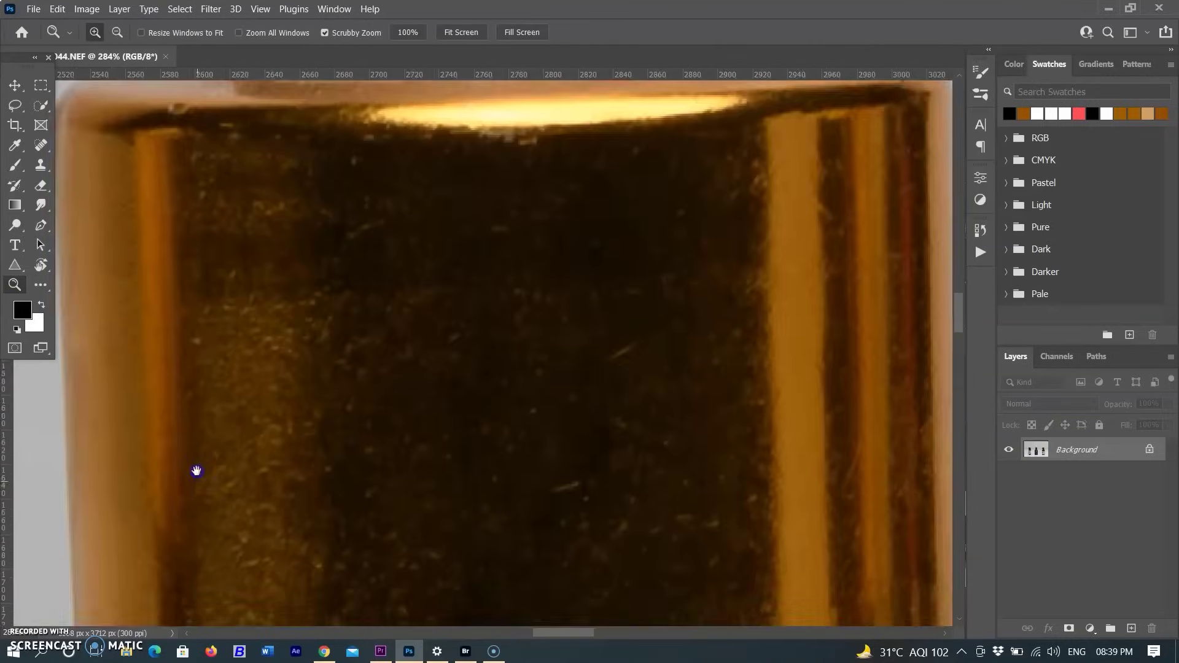
pyautogui.moveTo(829, 415); pyautogui.dragTo(184, 415)
pyautogui.moveTo(875, 351); pyautogui.dragTo(442, 332)
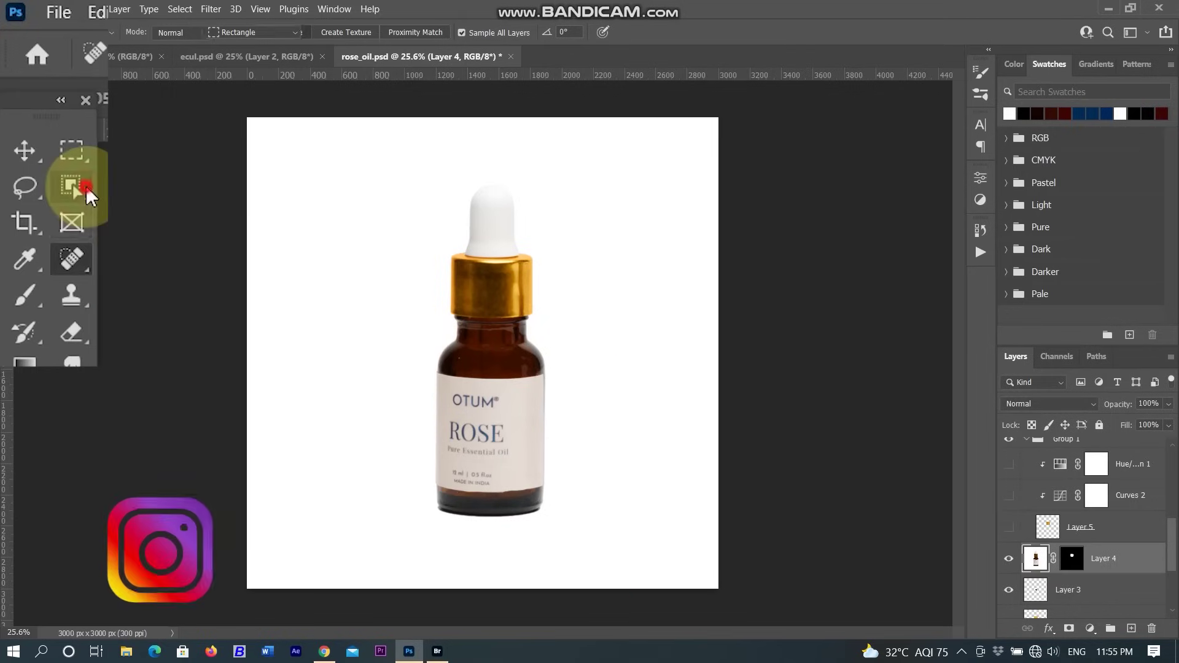
# Step: Select the Rose bottle's gold cap with Object Selection and convert it to a work path
pyautogui.click(81, 188)
pyautogui.scroll(3, 332, 303)
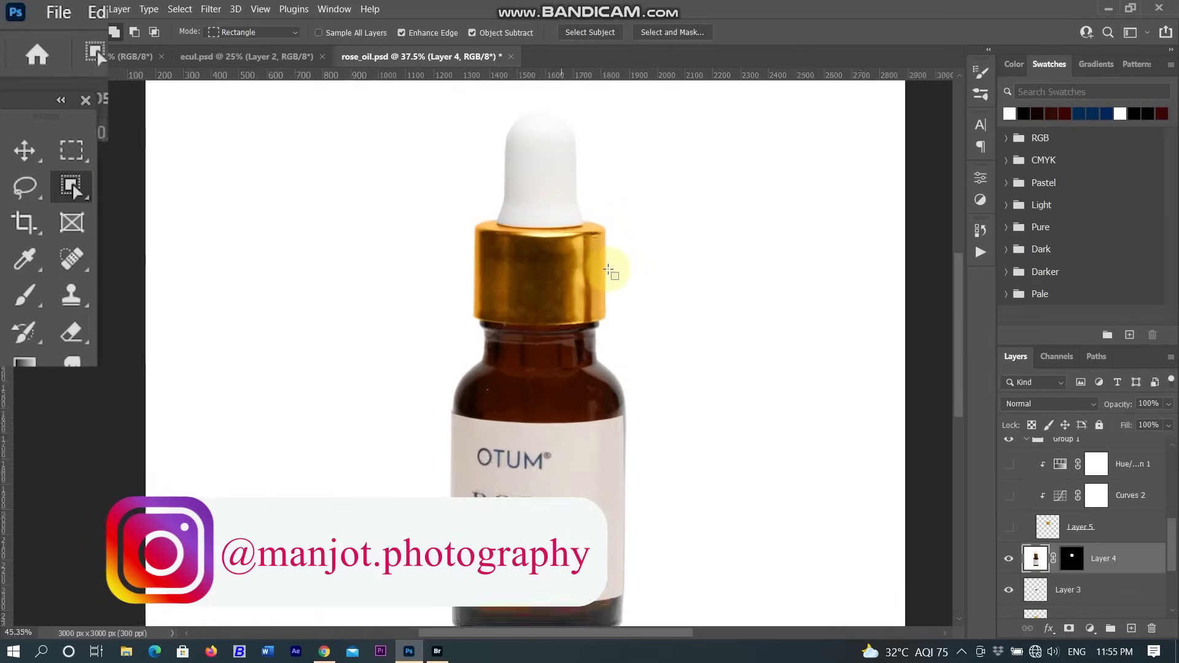
pyautogui.scroll(1, 608, 272)
pyautogui.moveTo(421, 189); pyautogui.dragTo(627, 343)
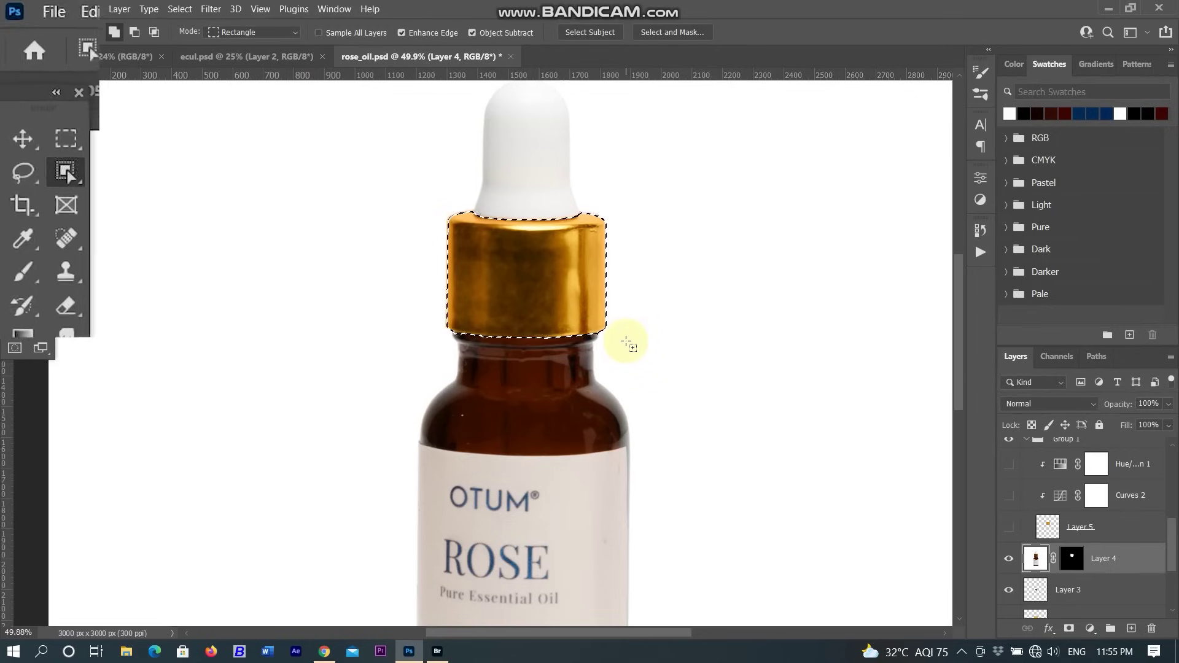
pyautogui.scroll(2, 628, 342)
pyautogui.rightClick(497, 232)
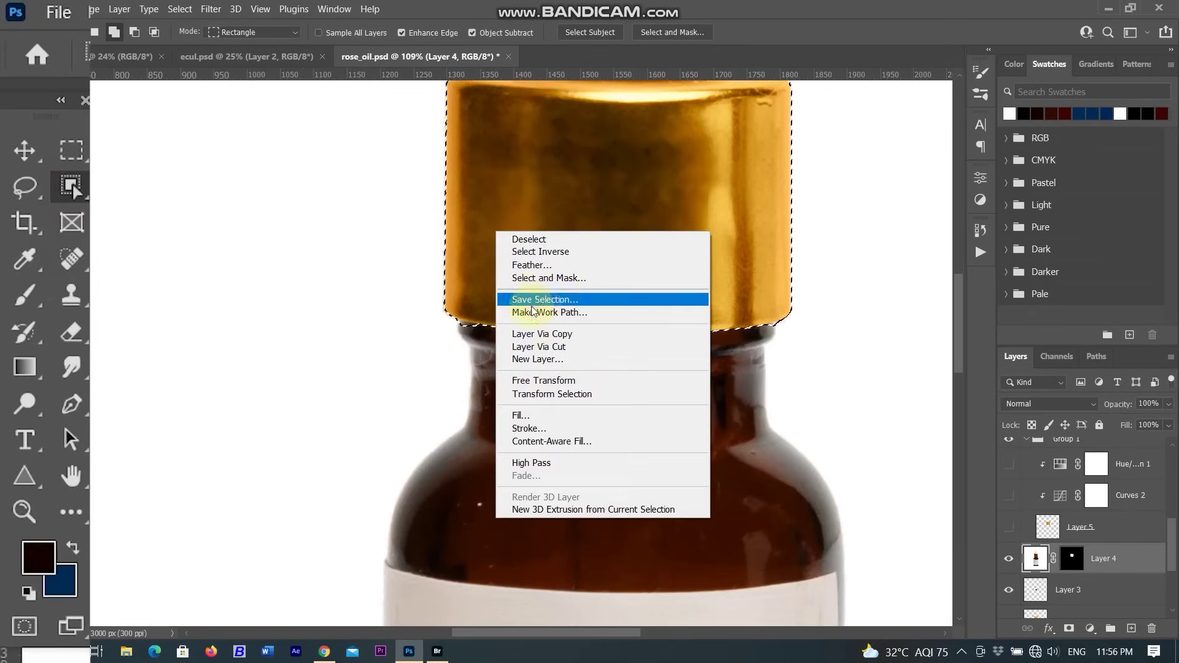
pyautogui.click(542, 313)
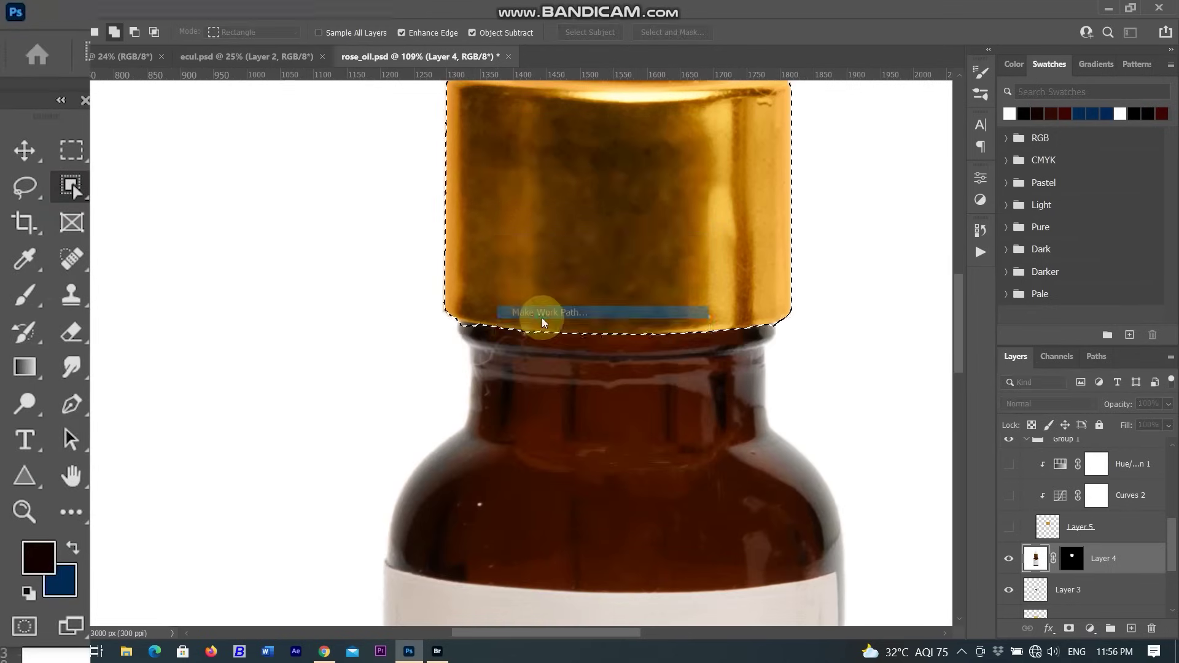
pyautogui.click(659, 203)
pyautogui.scroll(2, 508, 363)
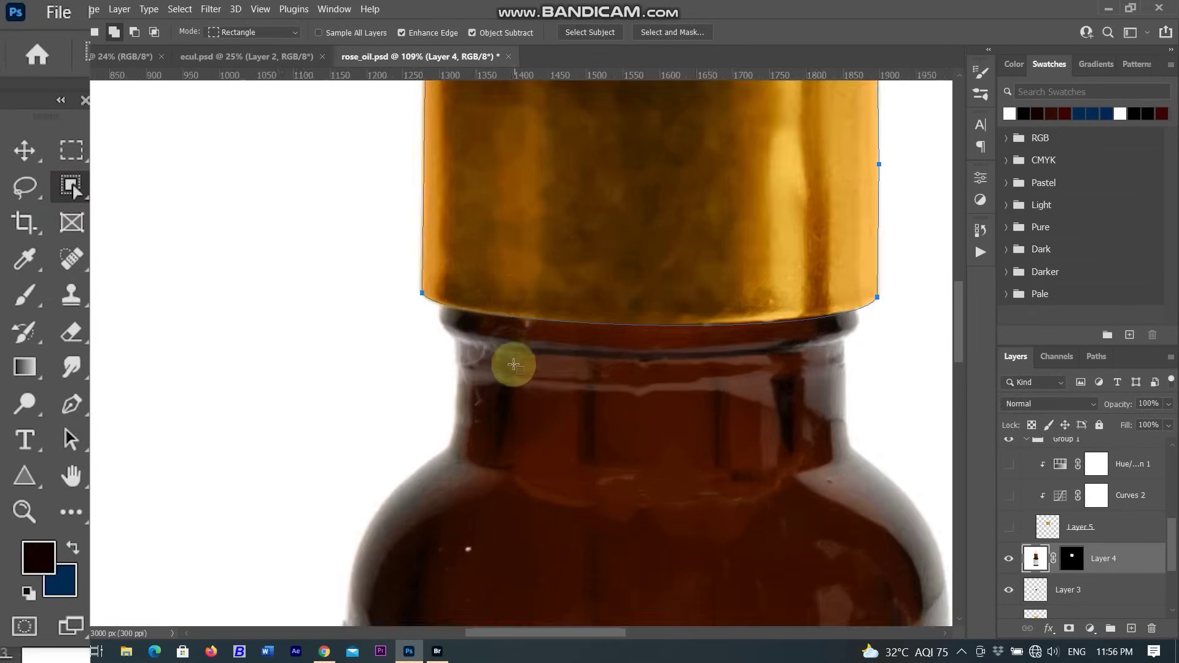
pyautogui.scroll(2, 489, 305)
pyautogui.scroll(2, 490, 305)
pyautogui.scroll(2, 490, 310)
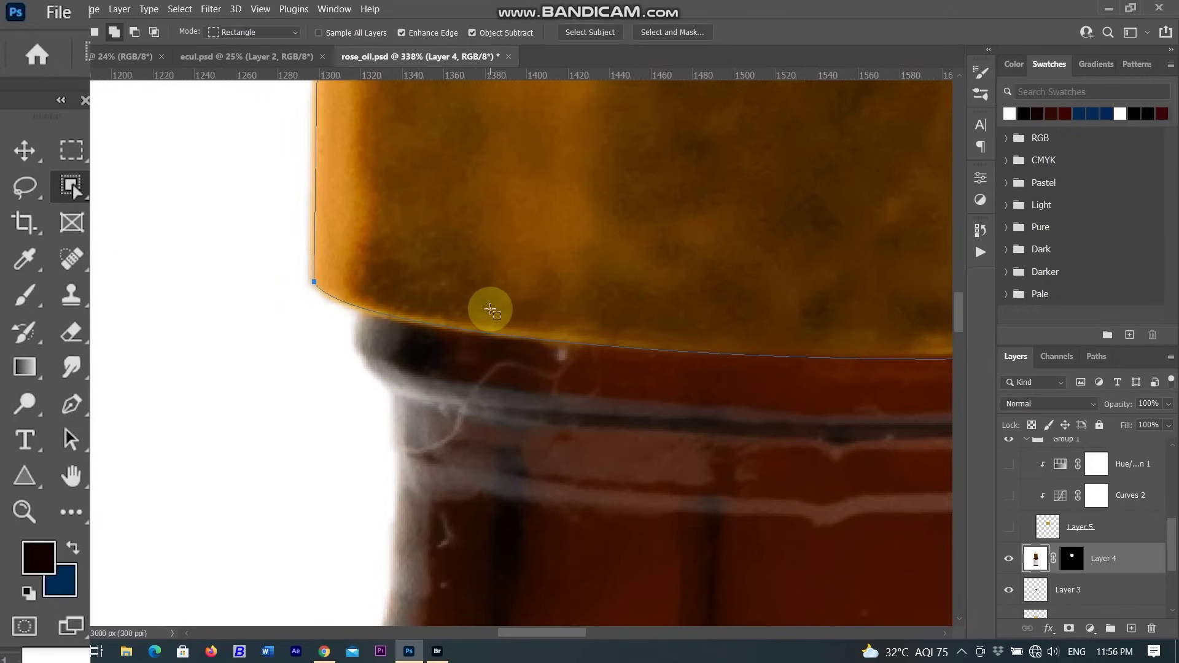
# Step: Fit the path anchors to the cap's lower-left corner, bottom edge, lower-right and top corners
pyautogui.press('p')
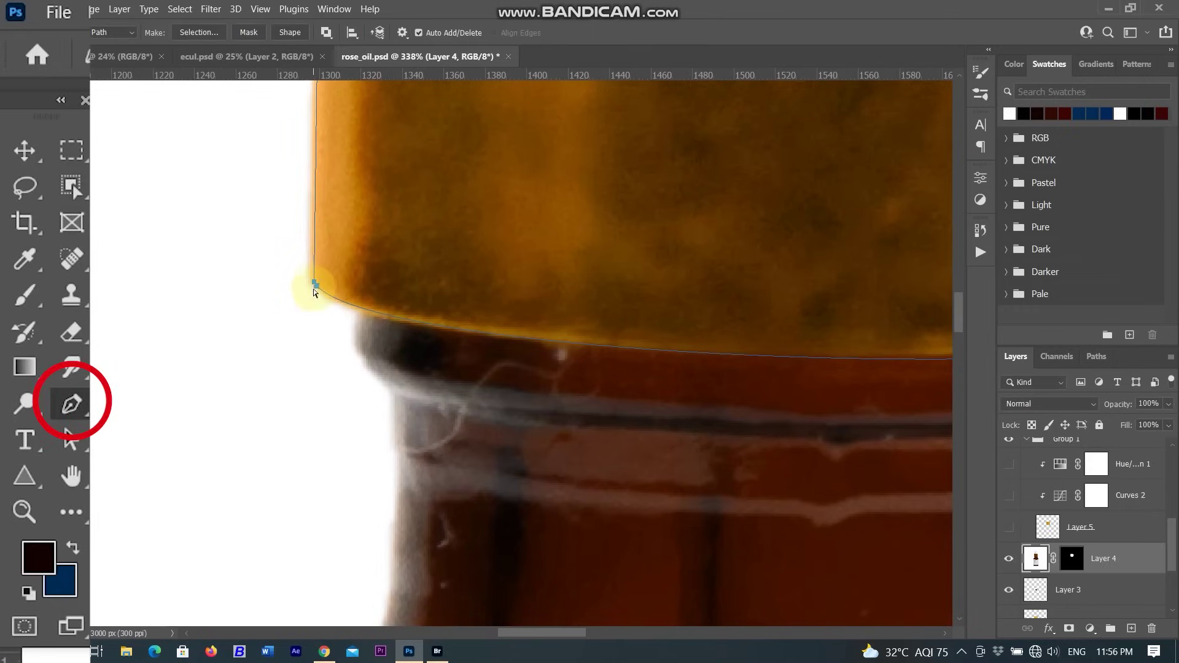
pyautogui.moveTo(315, 285); pyautogui.dragTo(310, 283)
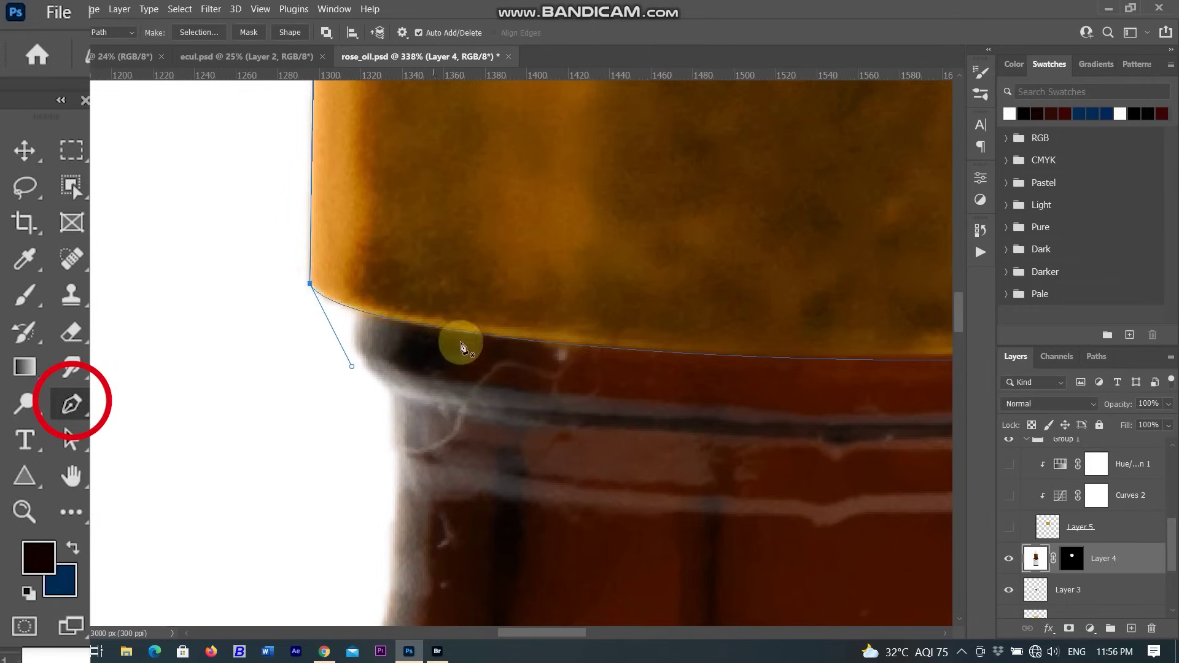
pyautogui.hscroll(3, 614, 311)
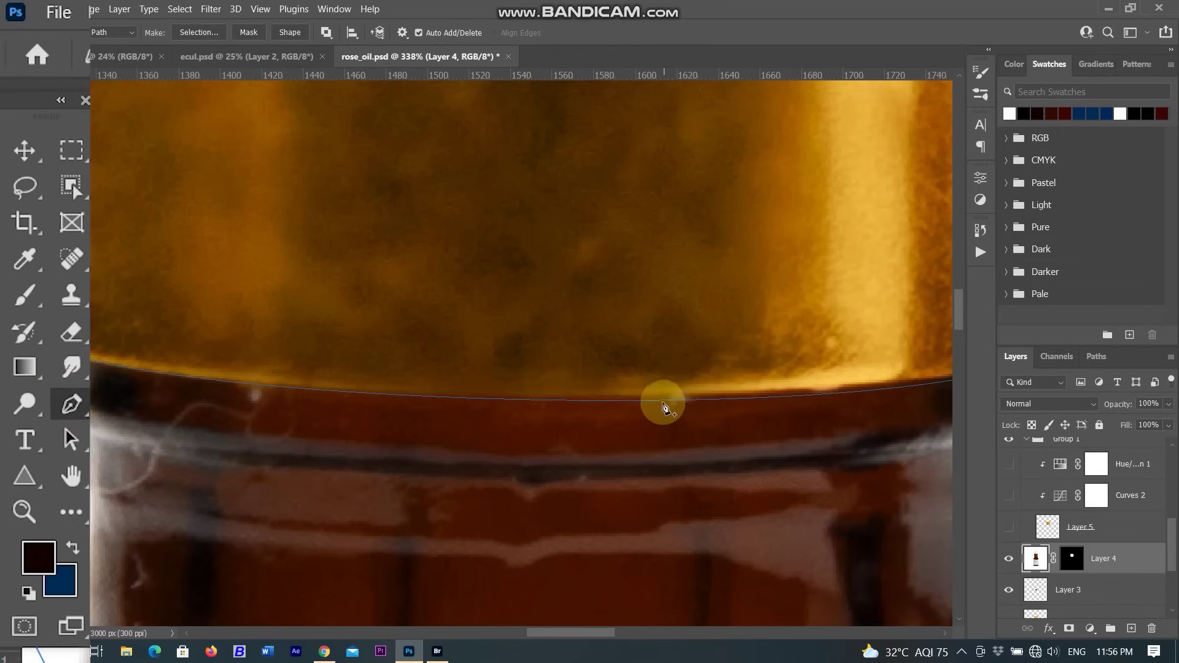
pyautogui.click(661, 403)
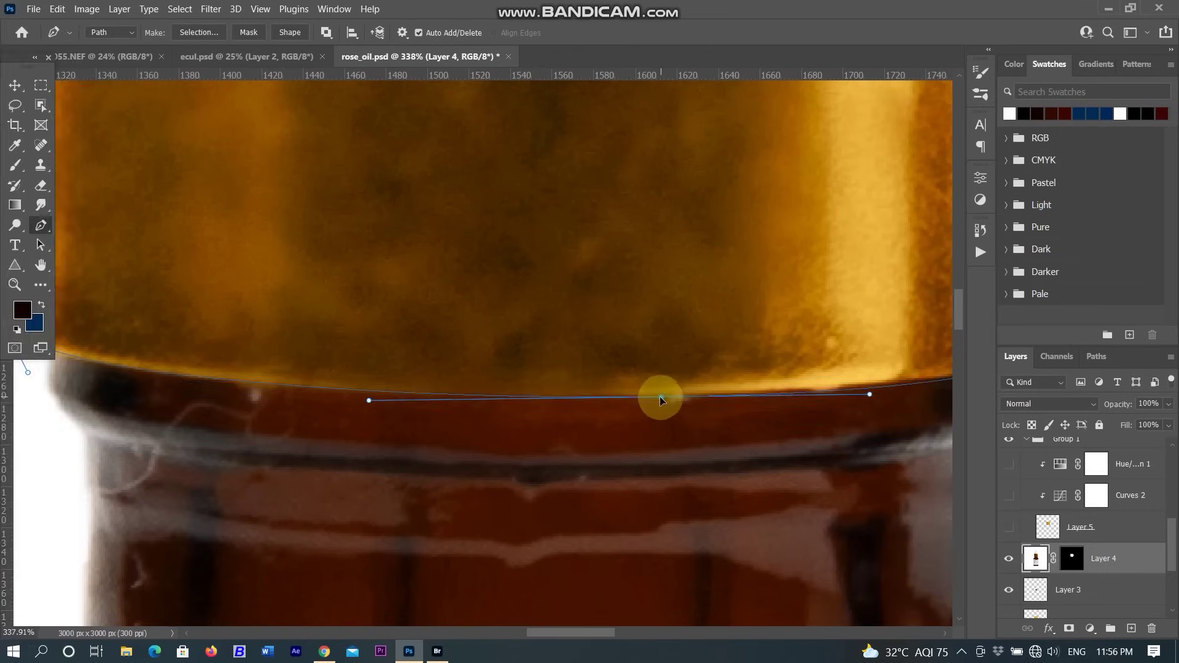
pyautogui.hscroll(3, 518, 391)
pyautogui.scroll(1, 518, 392)
pyautogui.moveTo(802, 445); pyautogui.dragTo(804, 442)
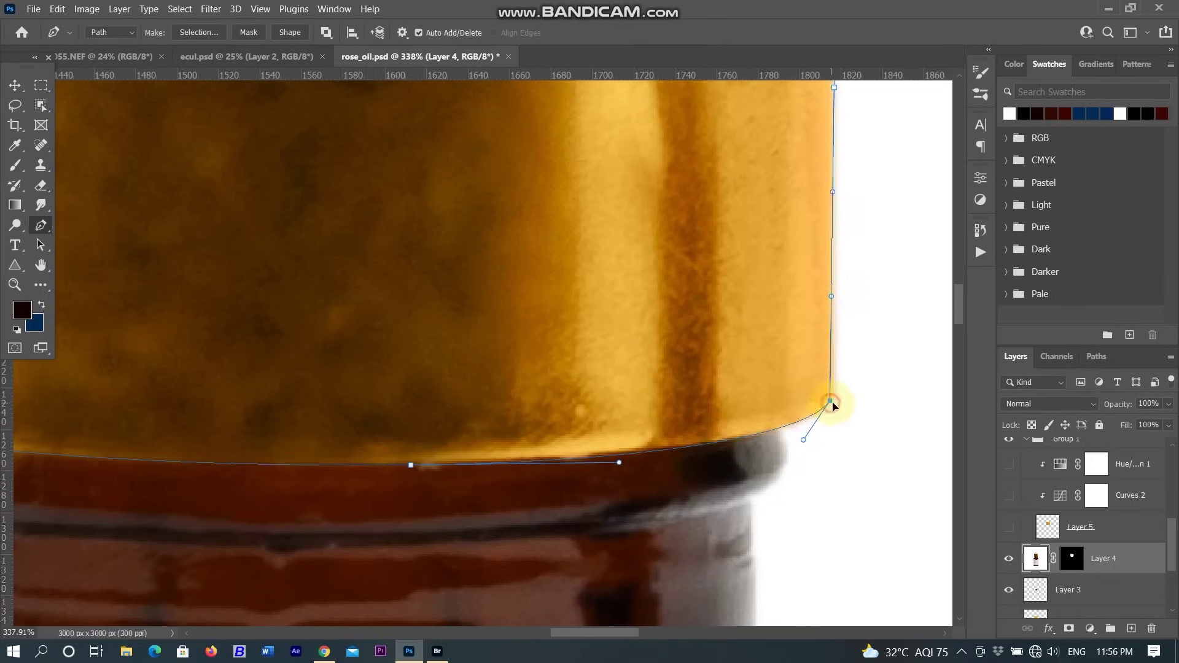
pyautogui.scroll(1, 831, 403)
pyautogui.scroll(3, 830, 322)
pyautogui.scroll(2, 827, 243)
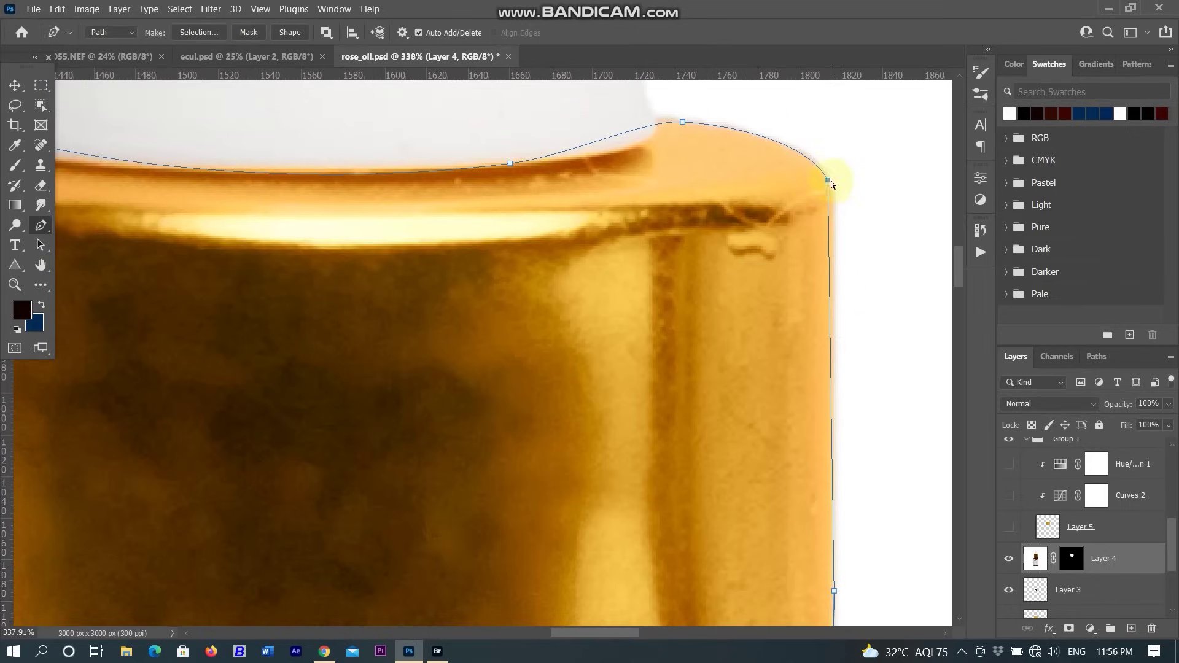
pyautogui.moveTo(831, 185); pyautogui.dragTo(837, 186)
pyautogui.scroll(2, 666, 166)
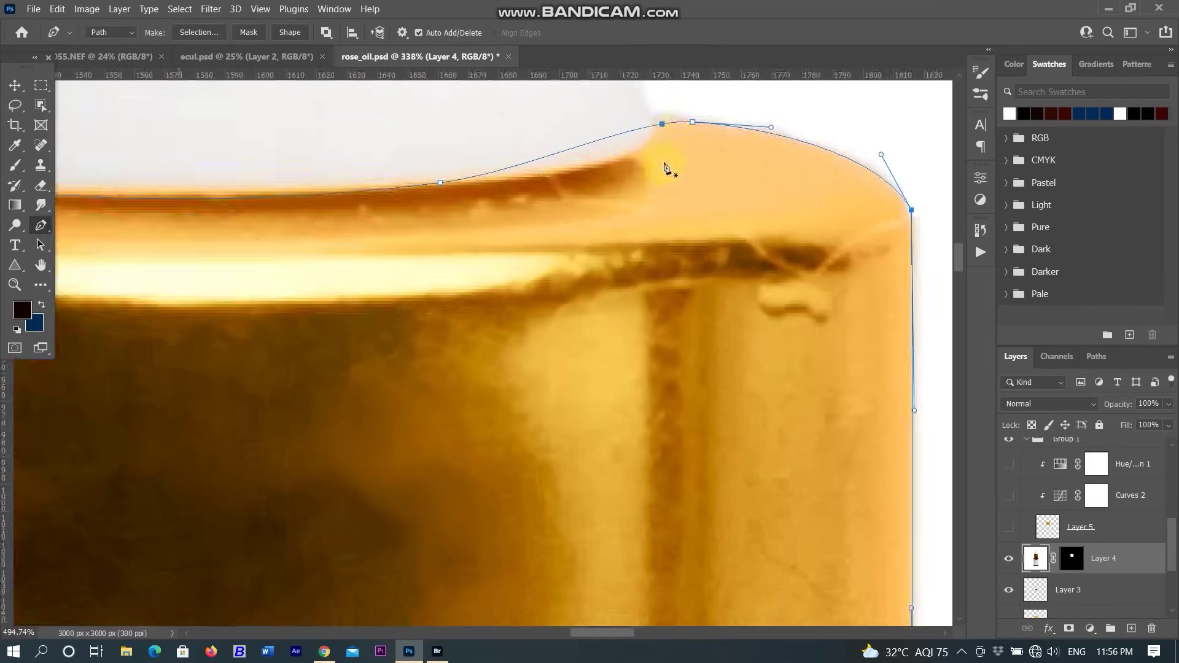
pyautogui.scroll(3, 680, 326)
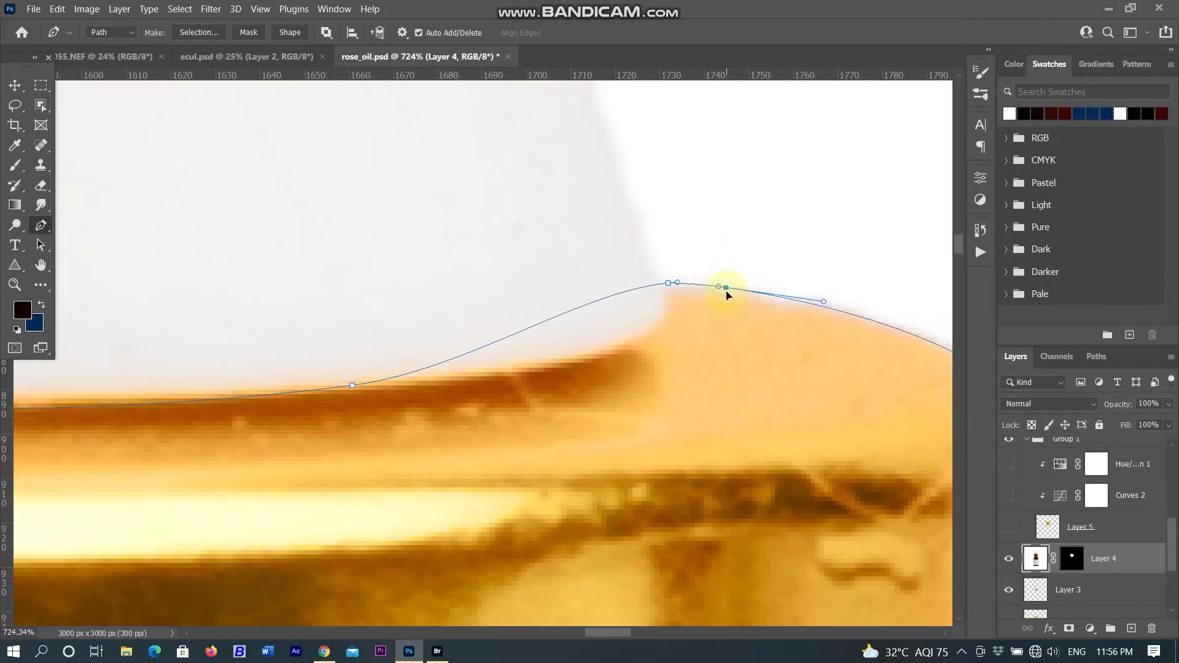
pyautogui.moveTo(726, 291); pyautogui.dragTo(724, 292)
# Step: Curve the outline along the cap's top rim, top-left corner, left edge and bottom edge
pyautogui.moveTo(594, 316); pyautogui.dragTo(574, 341)
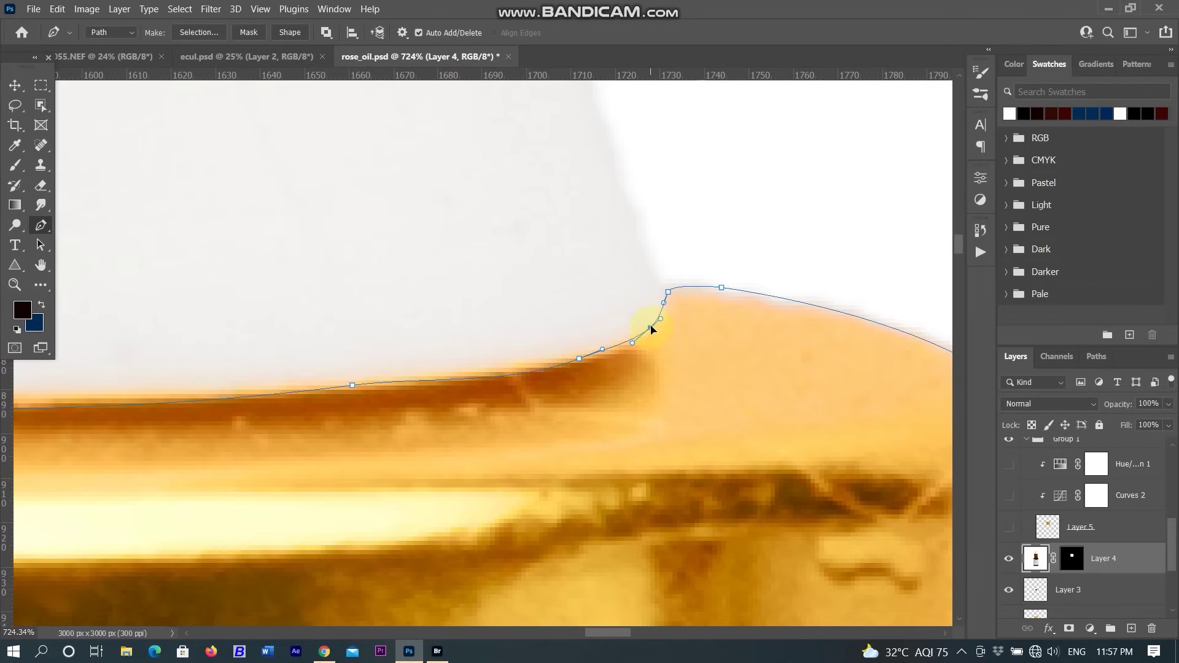
pyautogui.hscroll(-10, 389, 315)
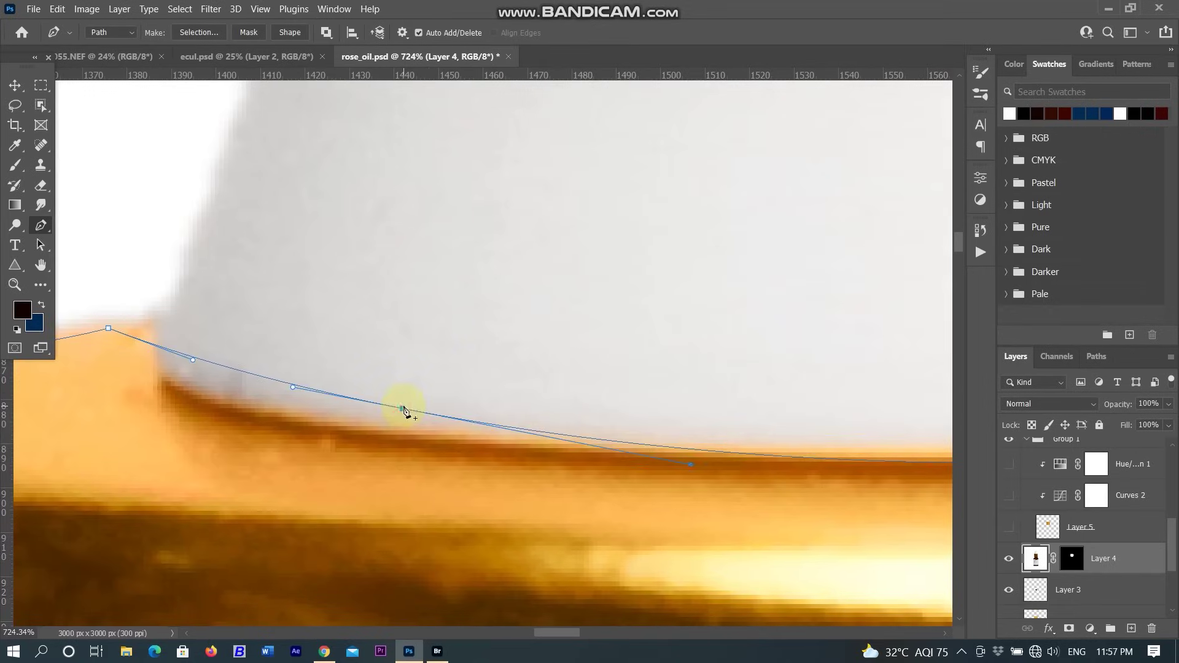
pyautogui.moveTo(403, 409); pyautogui.dragTo(395, 443)
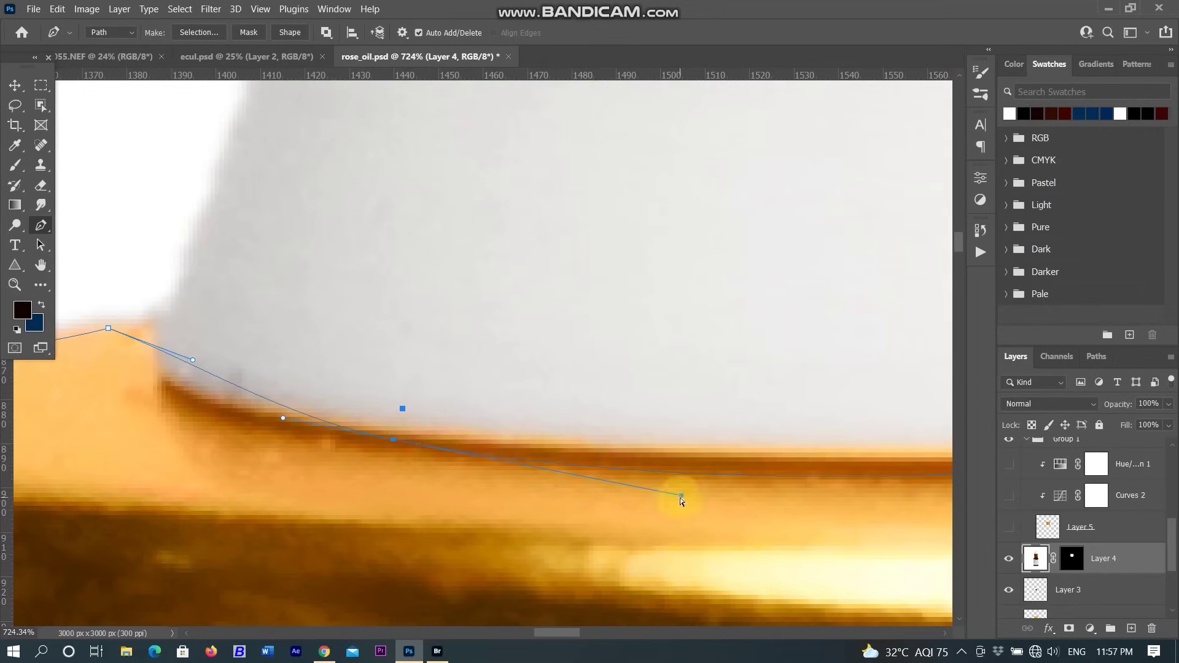
pyautogui.moveTo(224, 339); pyautogui.dragTo(380, 346)
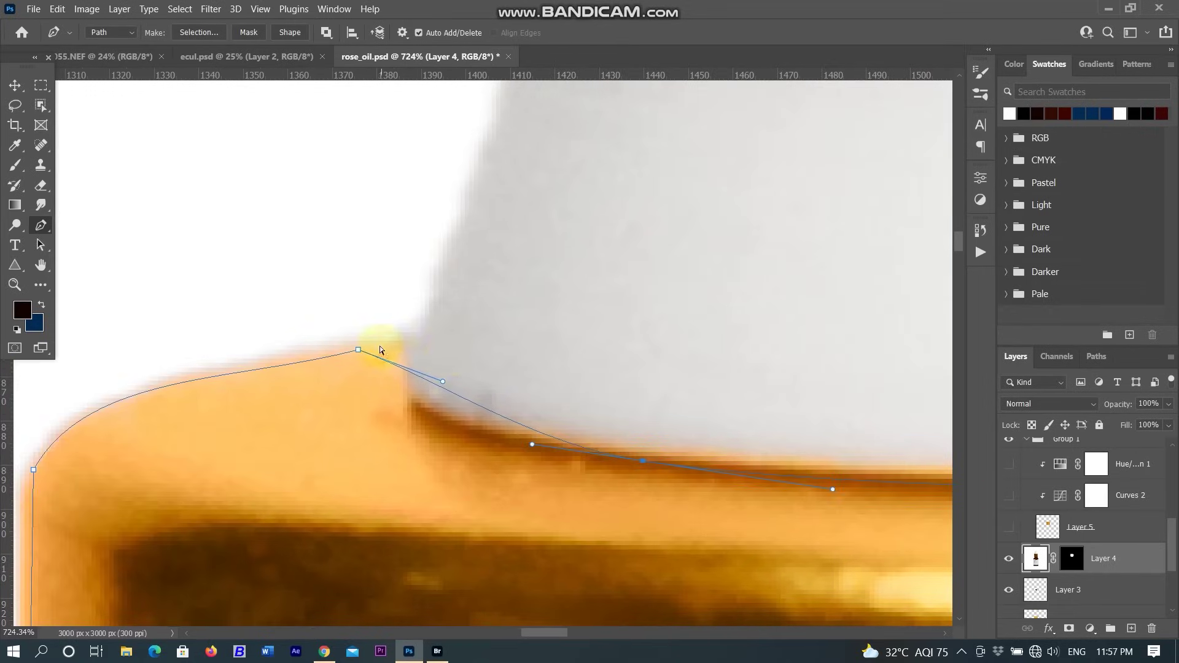
pyautogui.moveTo(446, 394); pyautogui.dragTo(389, 369)
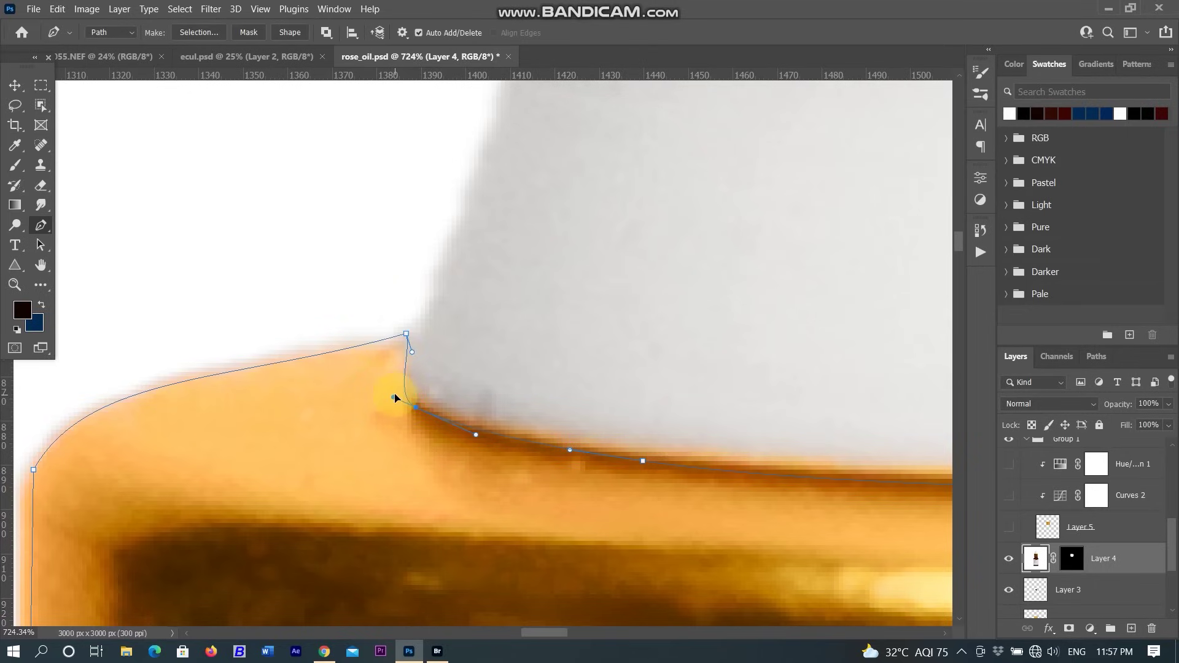
pyautogui.moveTo(241, 380); pyautogui.dragTo(234, 367)
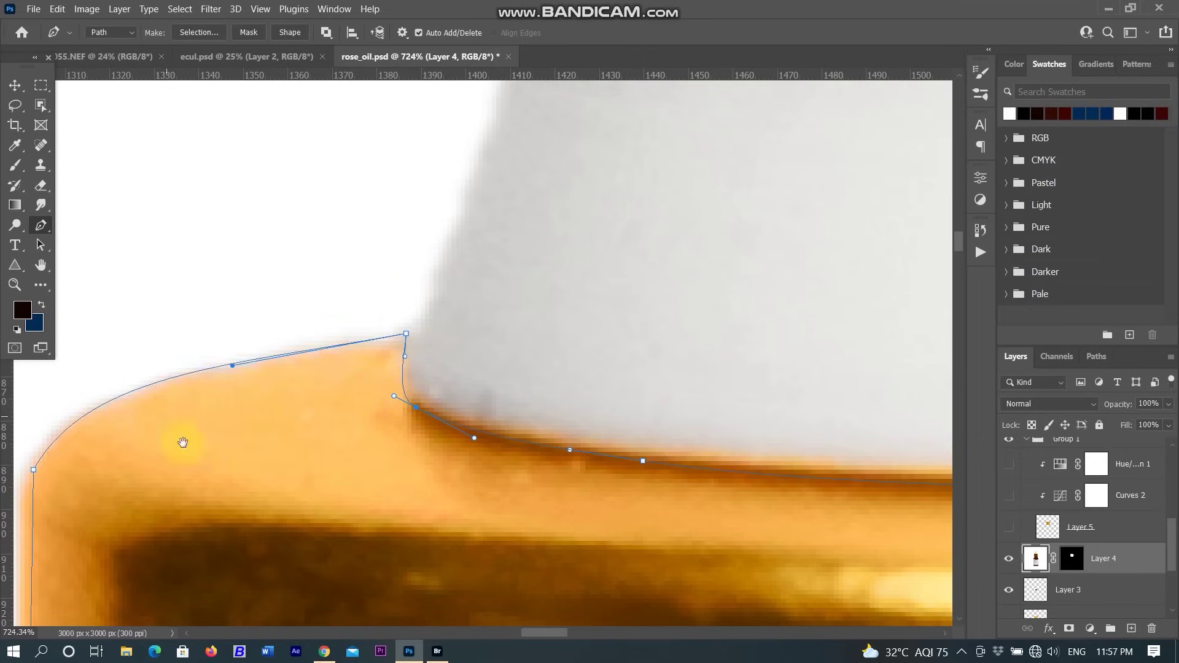
pyautogui.moveTo(183, 442); pyautogui.dragTo(290, 380)
pyautogui.keyDown('ctrl'); pyautogui.click(277, 381); pyautogui.keyUp('ctrl')
pyautogui.scroll(-3, 309, 328)
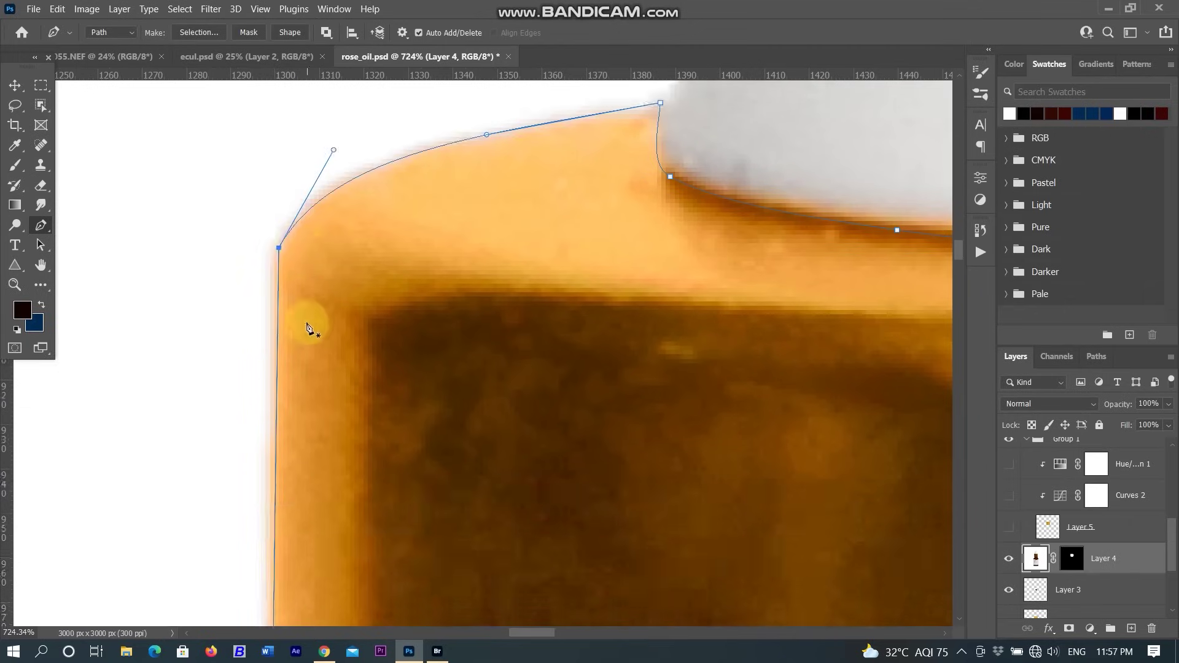
pyautogui.scroll(-3, 309, 328)
pyautogui.scroll(-2, 289, 317)
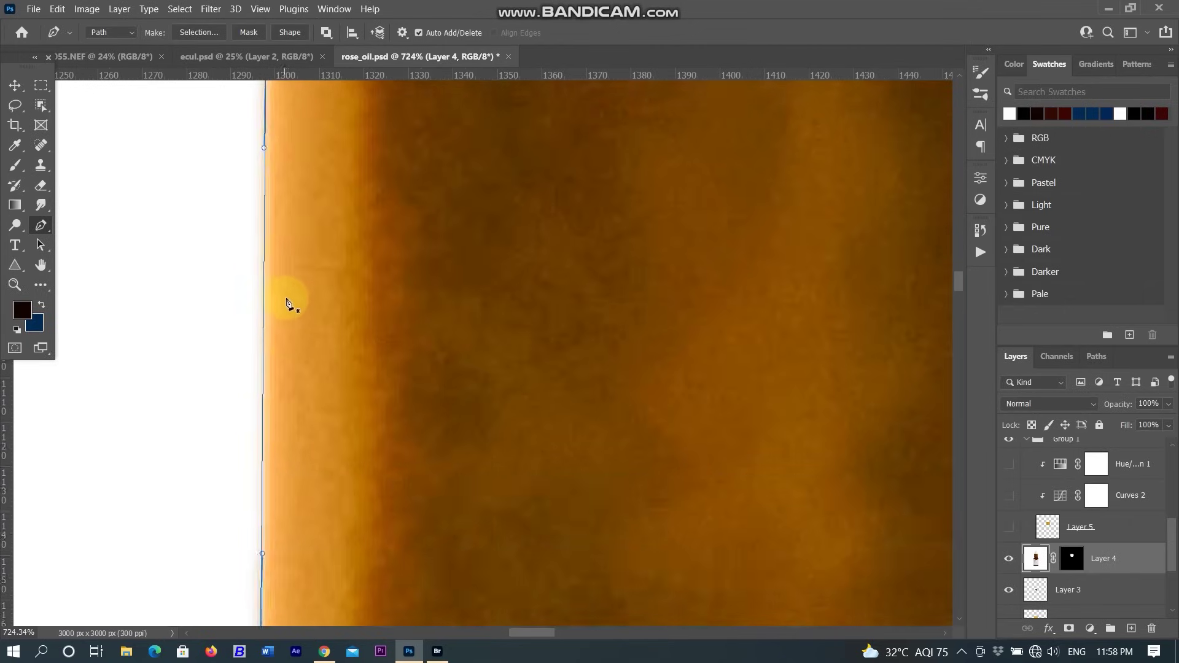
pyautogui.scroll(-2, 287, 304)
pyautogui.scroll(-2, 215, 417)
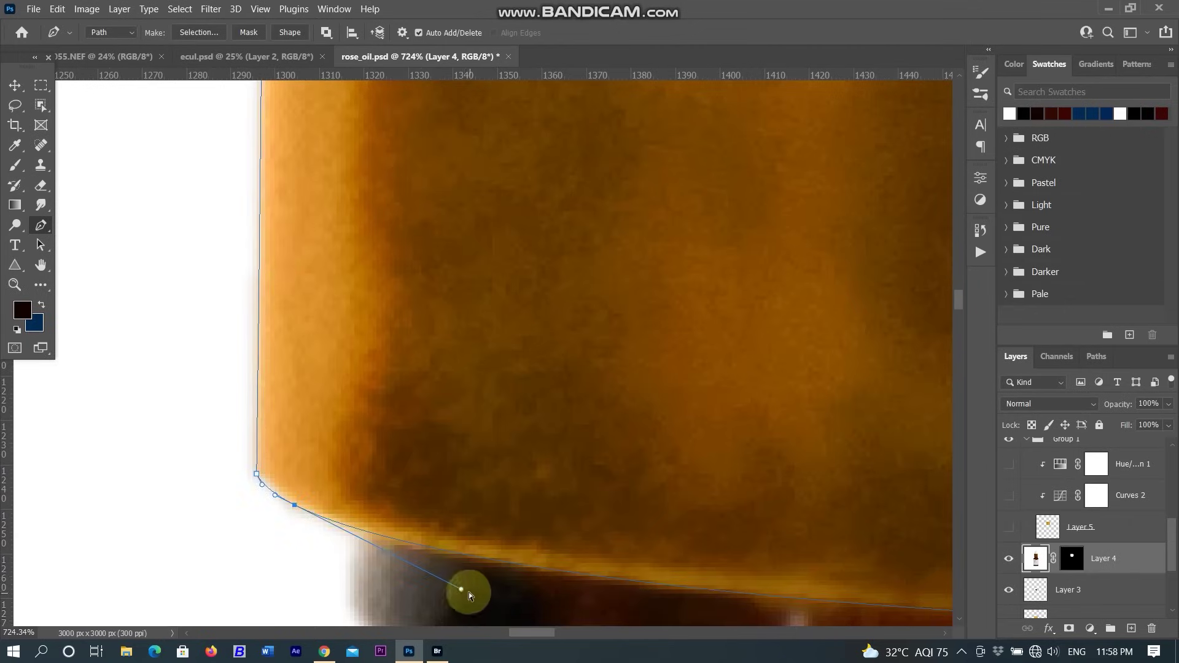
pyautogui.moveTo(469, 595)
pyautogui.mouseDown()
pyautogui.moveTo(381, 558)
pyautogui.moveTo(470, 593)
pyautogui.mouseUp()
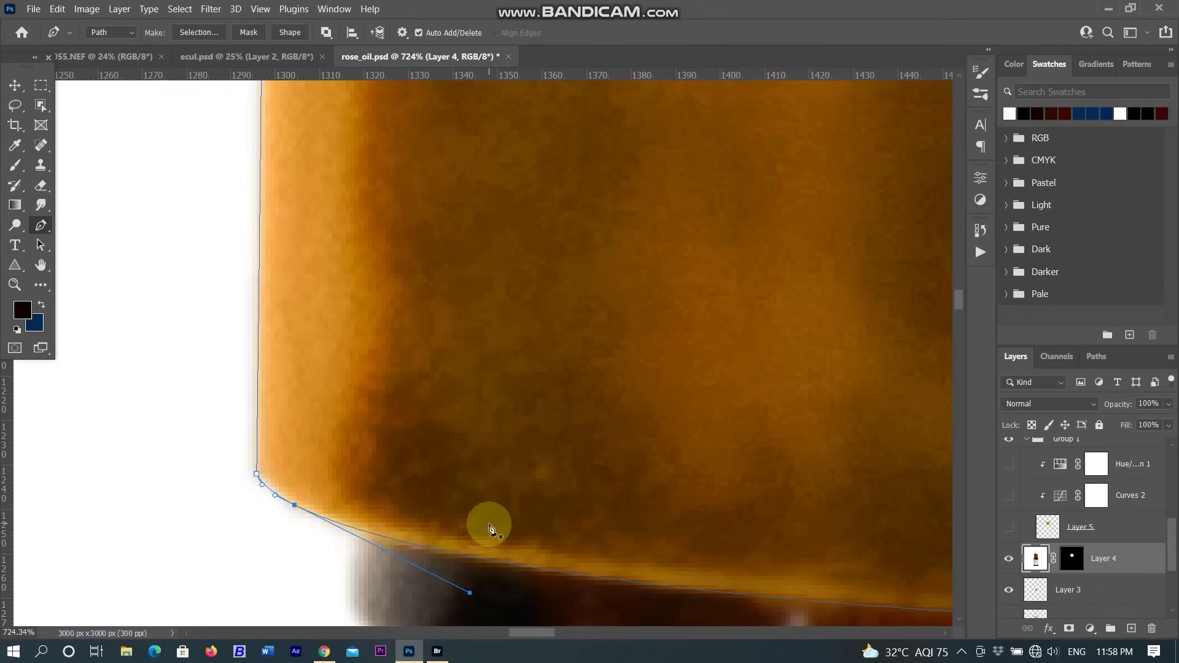
pyautogui.scroll(-3, 487, 524)
pyautogui.scroll(-3, 484, 512)
pyautogui.scroll(-3, 487, 518)
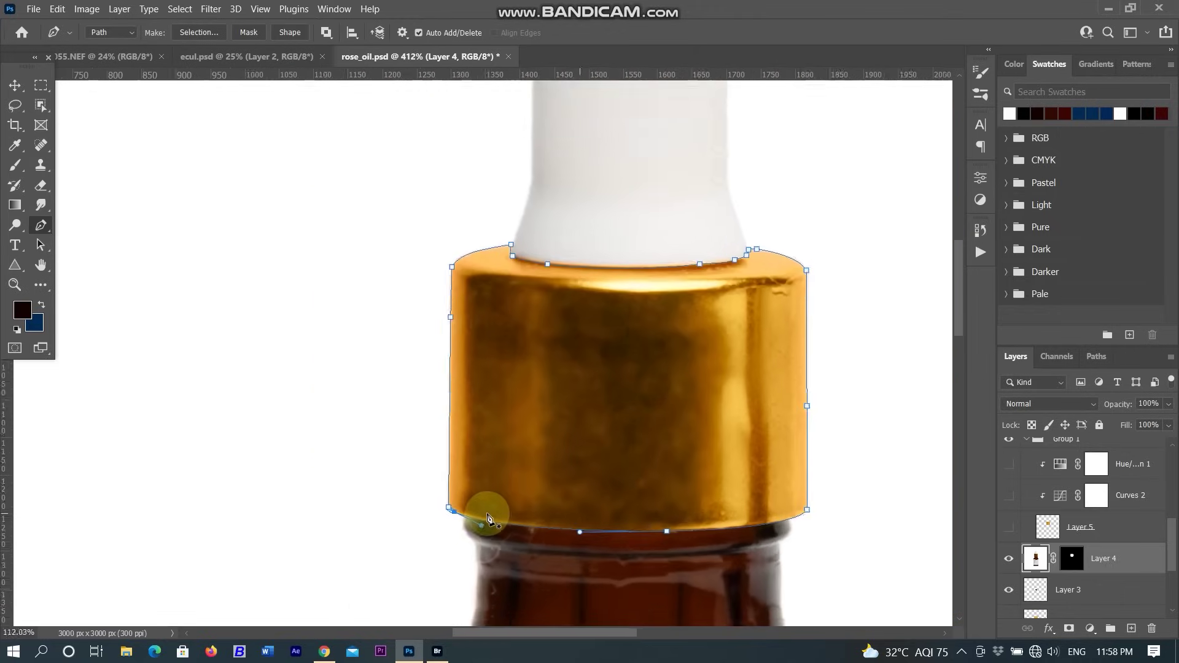
pyautogui.scroll(1, 669, 453)
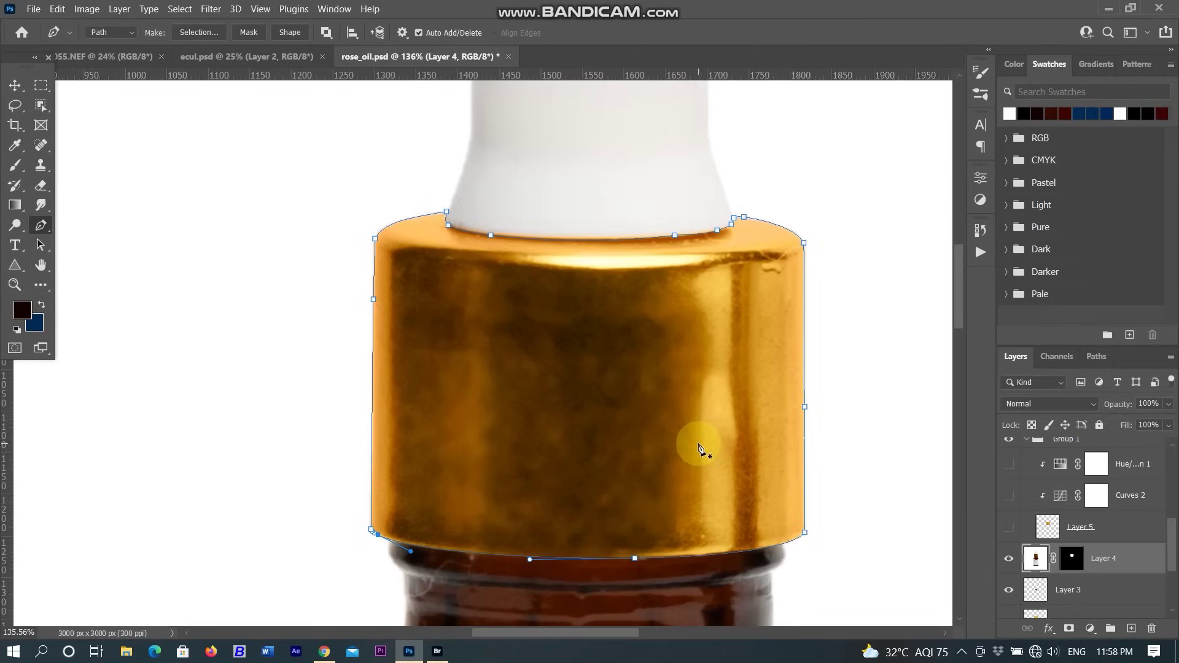
pyautogui.click(1097, 357)
# Step: Load the cap's Work Path as a selection and add empty Layer 10 above Layer 4
pyautogui.keyDown('ctrl'); pyautogui.click(1013, 386); pyautogui.keyUp('ctrl')
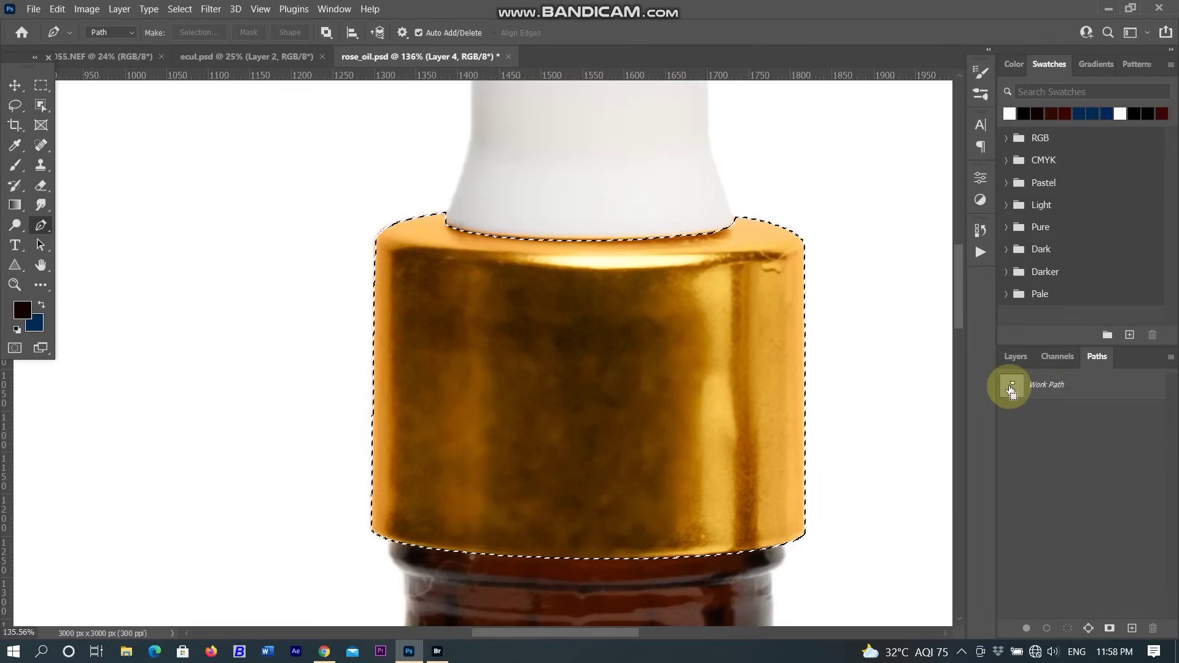
pyautogui.scroll(-2, 711, 449)
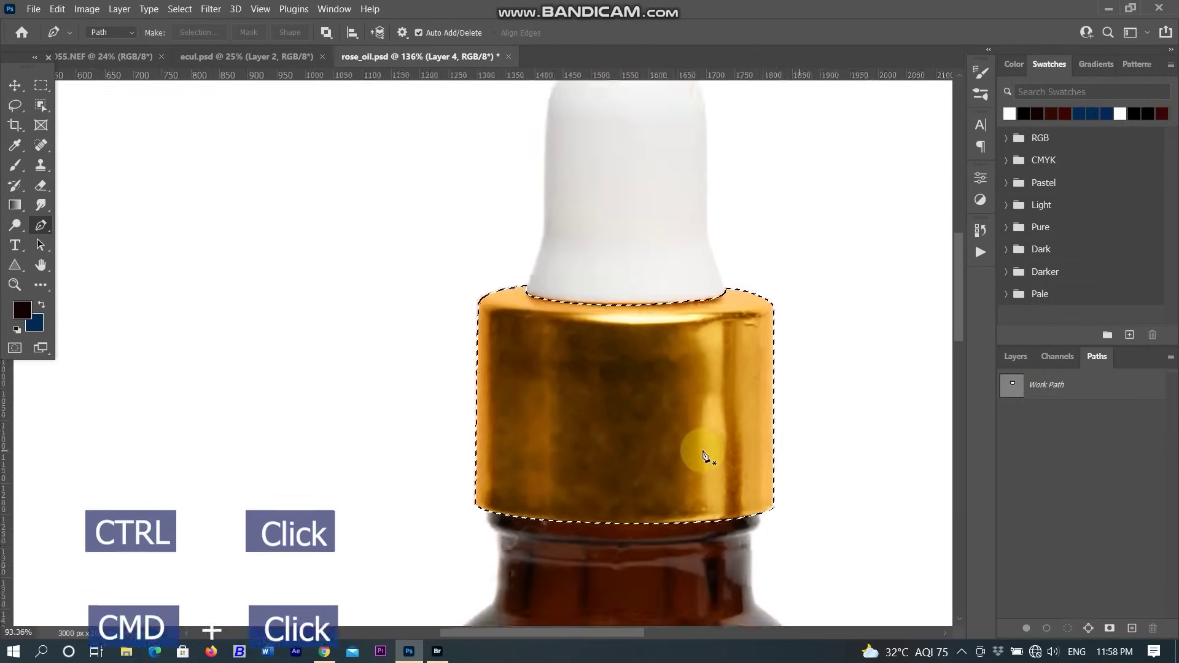
pyautogui.scroll(-1, 706, 453)
pyautogui.scroll(-2, 706, 455)
pyautogui.scroll(2, 856, 482)
pyautogui.scroll(1, 857, 482)
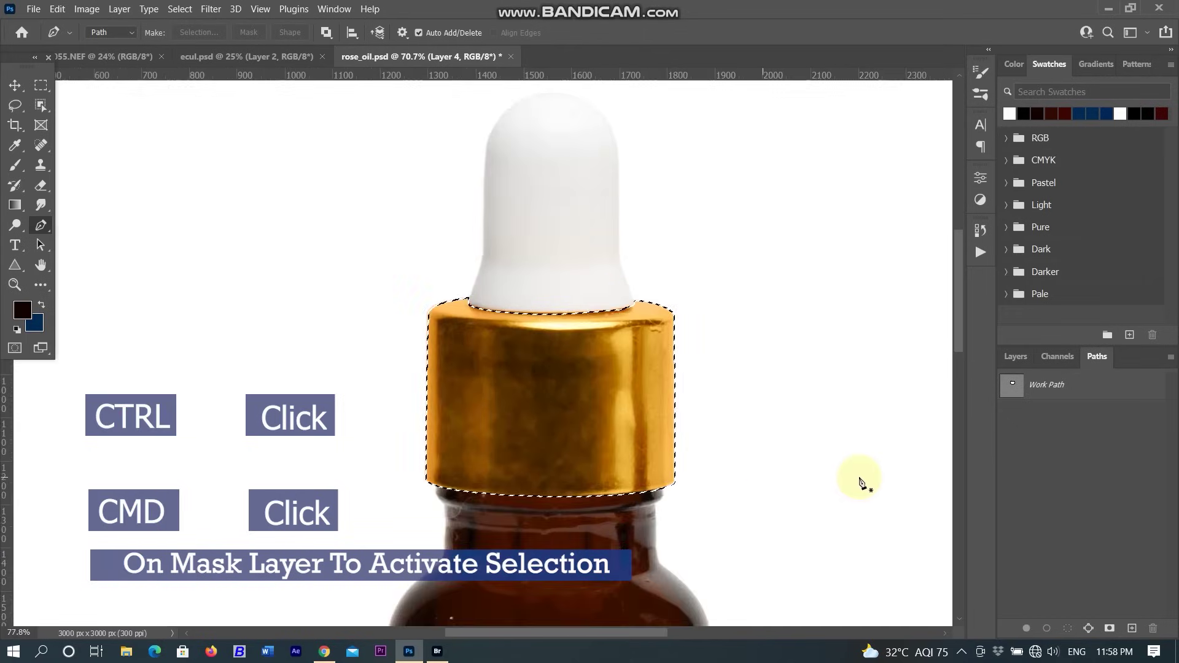
pyautogui.scroll(1, 856, 482)
pyautogui.scroll(-2, 876, 486)
pyautogui.click(1015, 357)
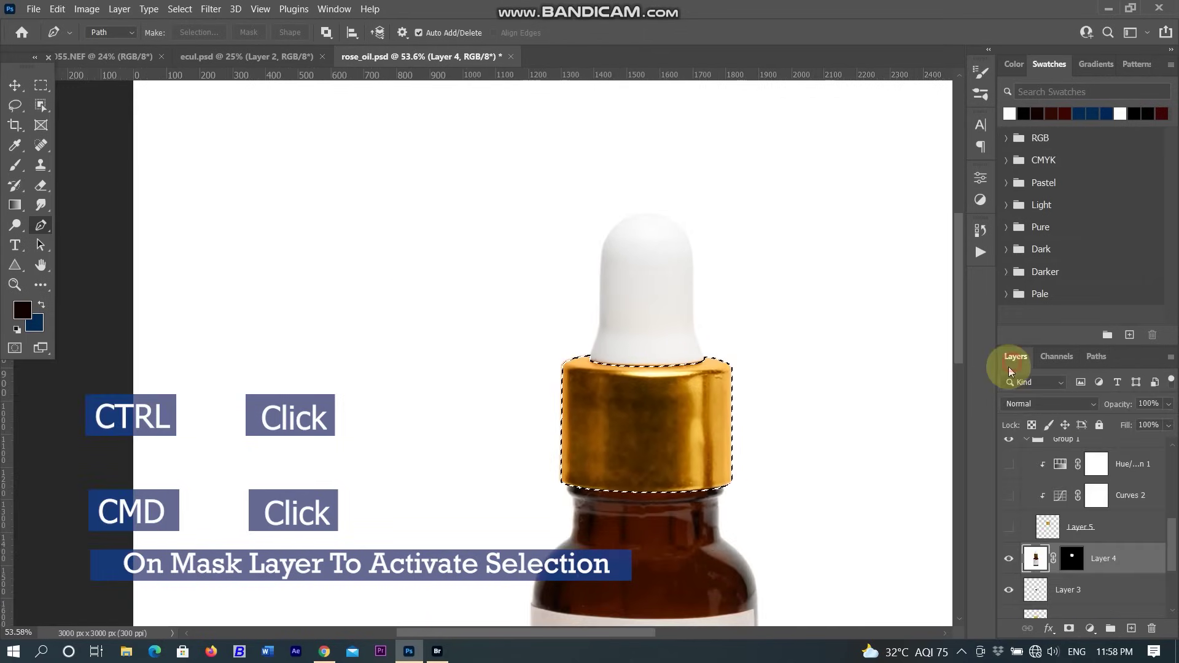
pyautogui.click(1132, 632)
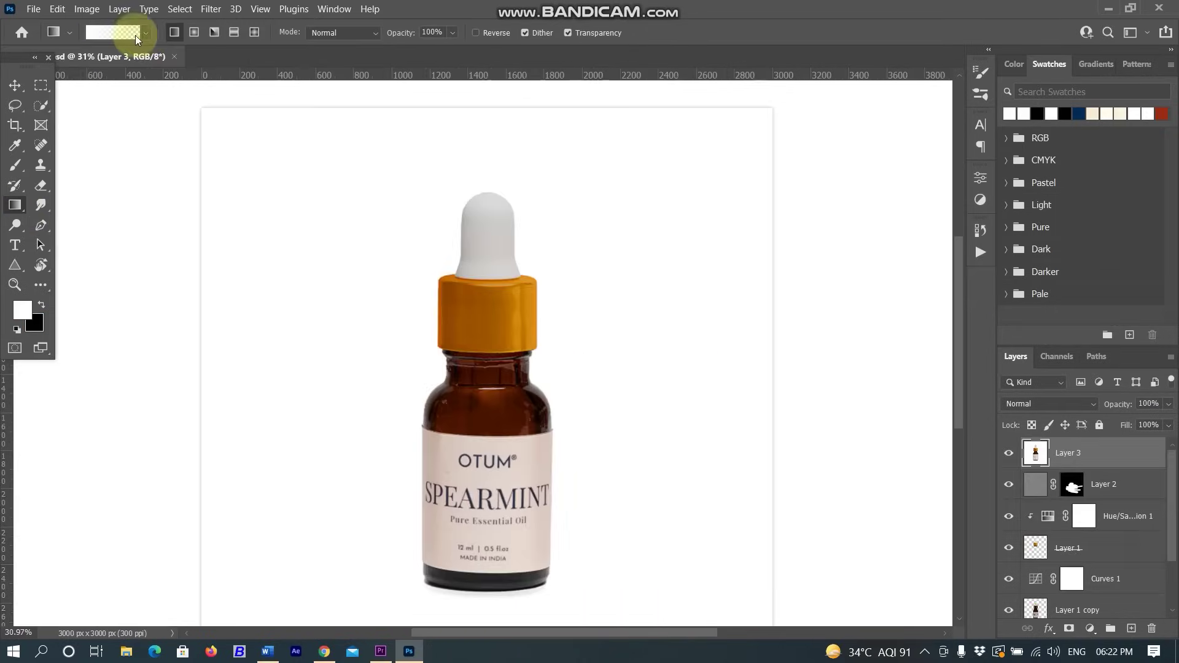
# Step: Pick a preset gradient and open the Gradient Editor
pyautogui.click(139, 33)
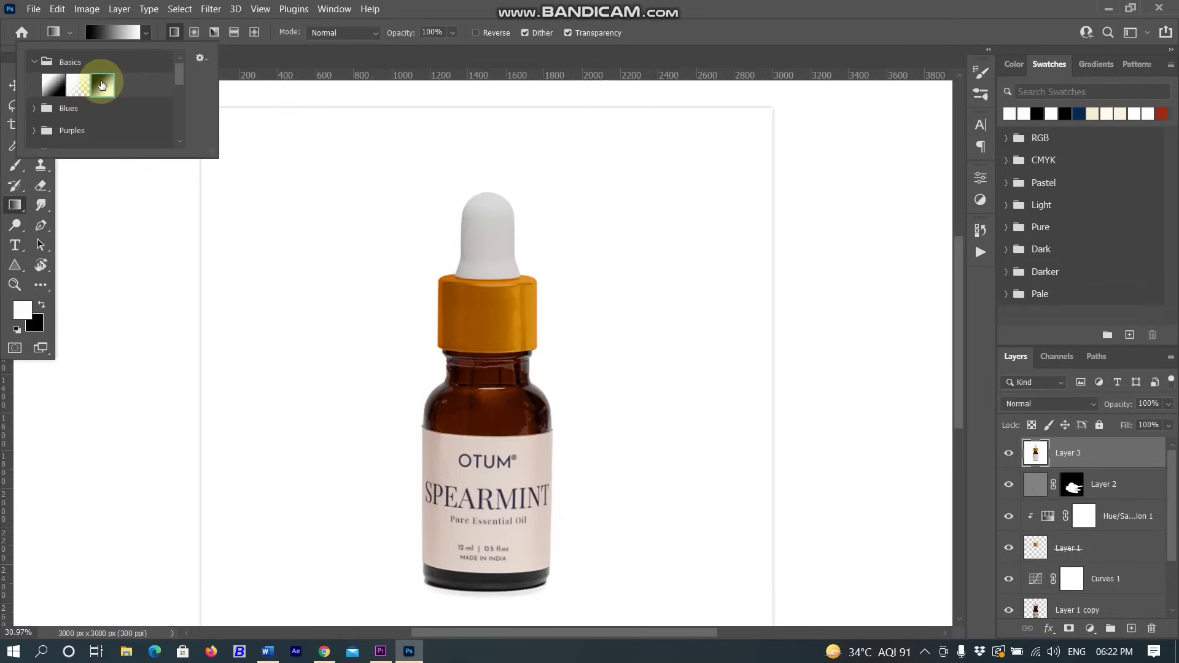
pyautogui.click(102, 85)
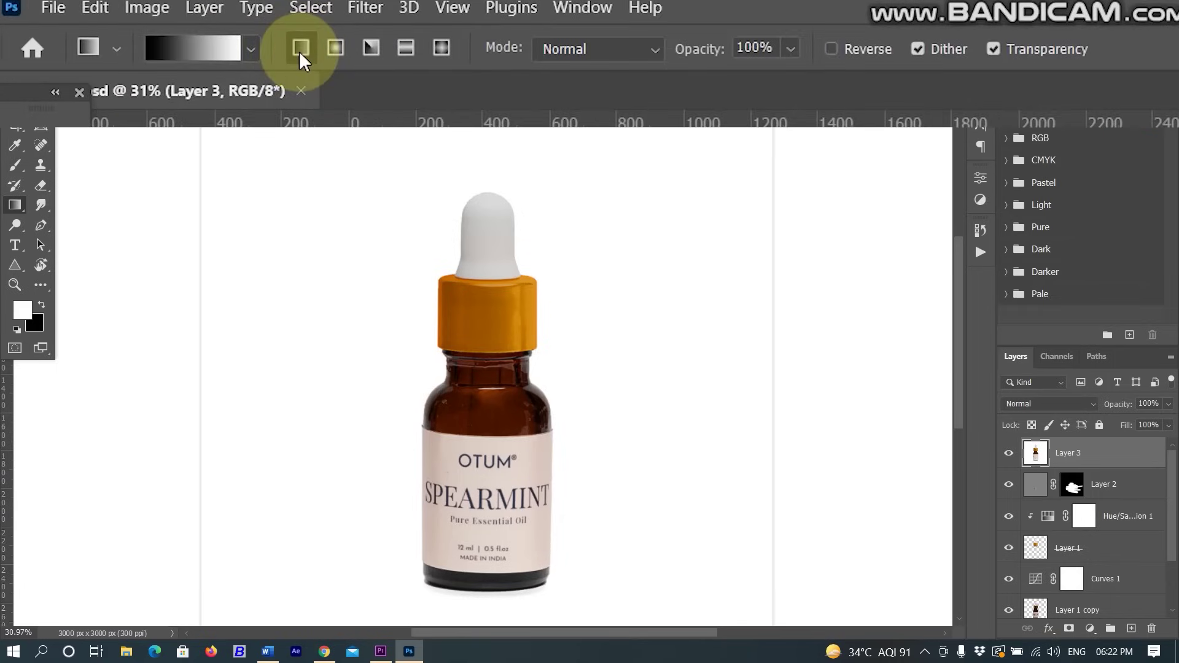
pyautogui.click(252, 51)
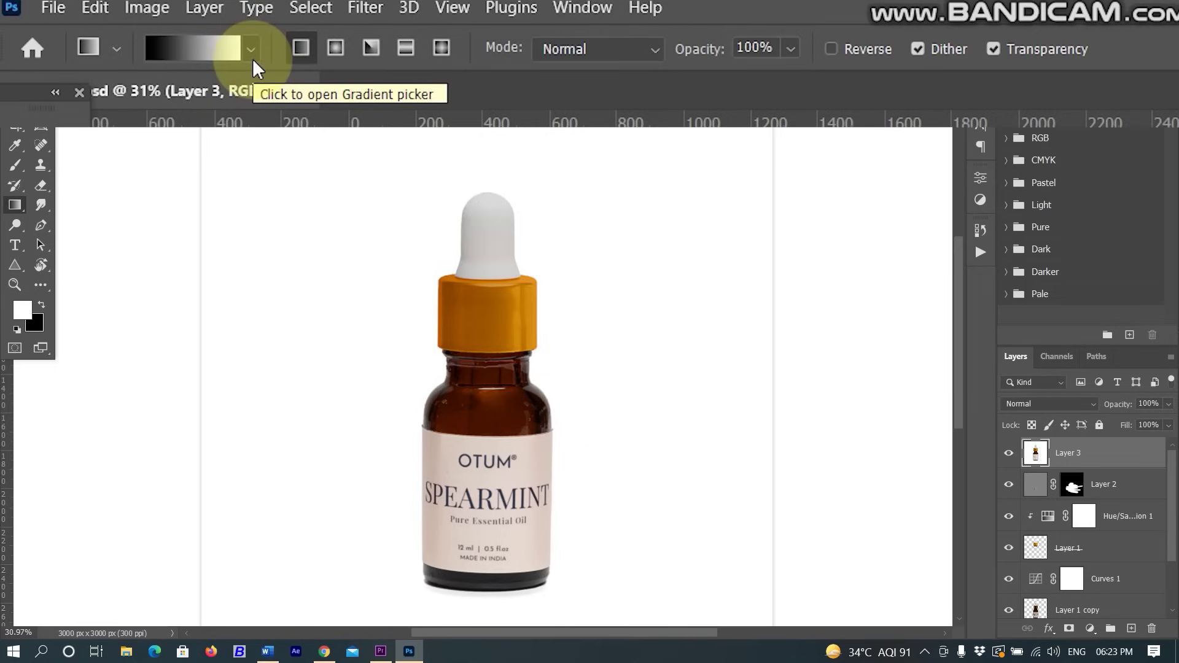
pyautogui.click(202, 48)
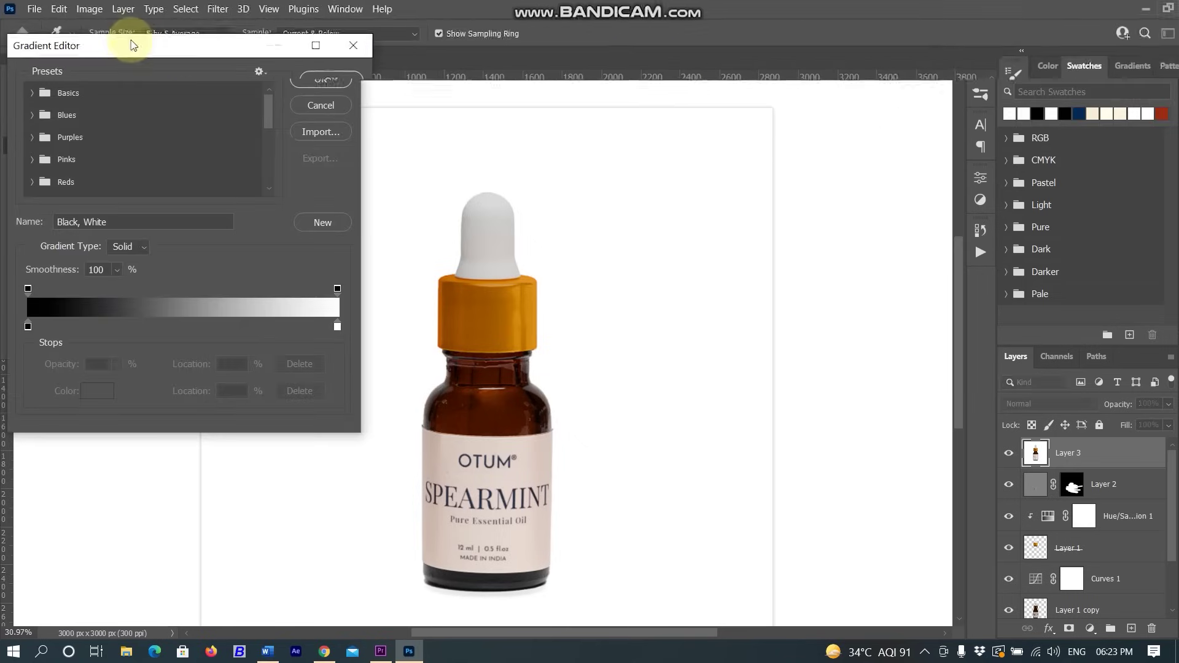
pyautogui.moveTo(213, 45); pyautogui.dragTo(202, 33)
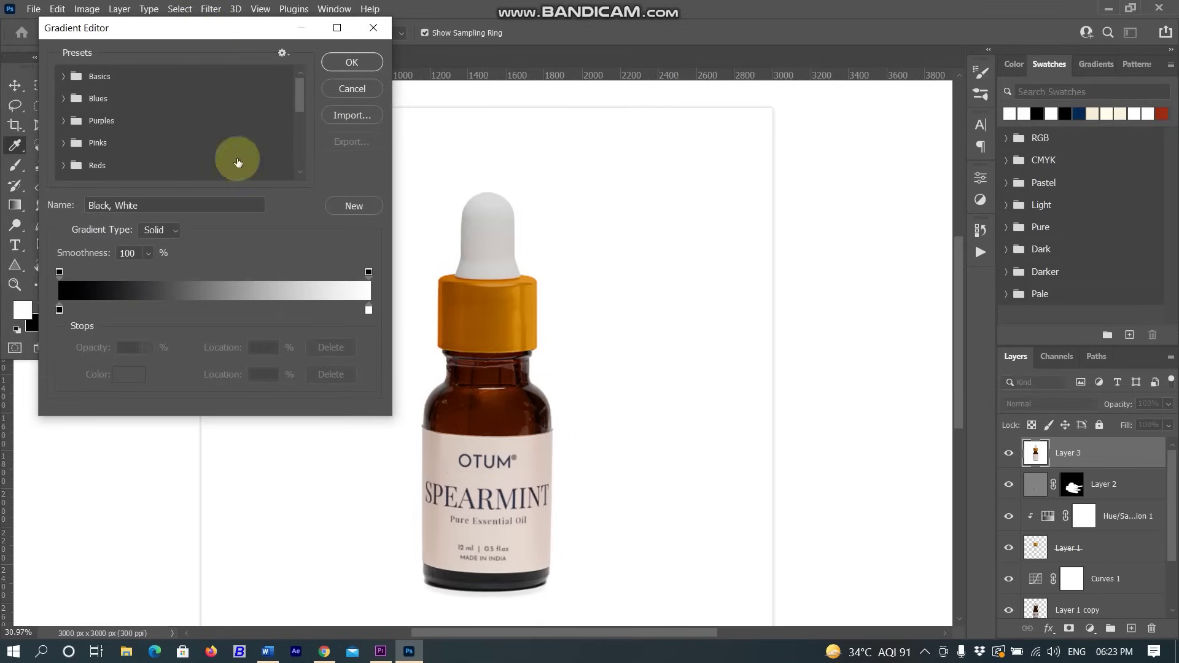
# Step: Set the gradient's left stop to a dark orange sampled from the bottle cap
pyautogui.click(57, 309)
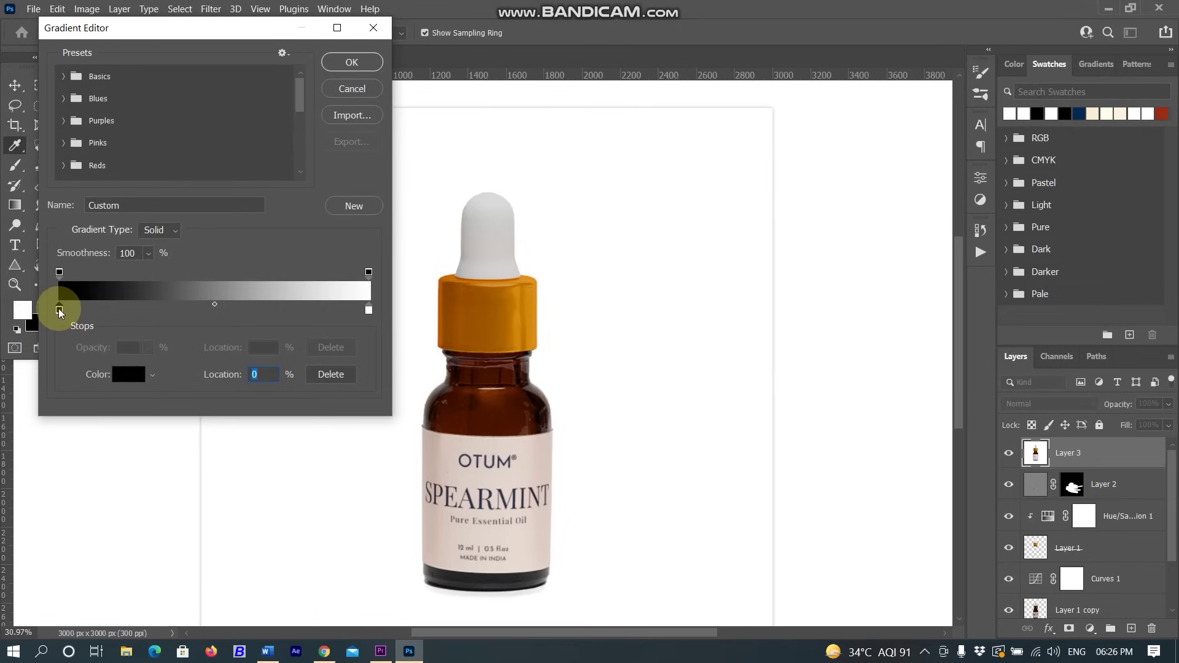
pyautogui.click(129, 375)
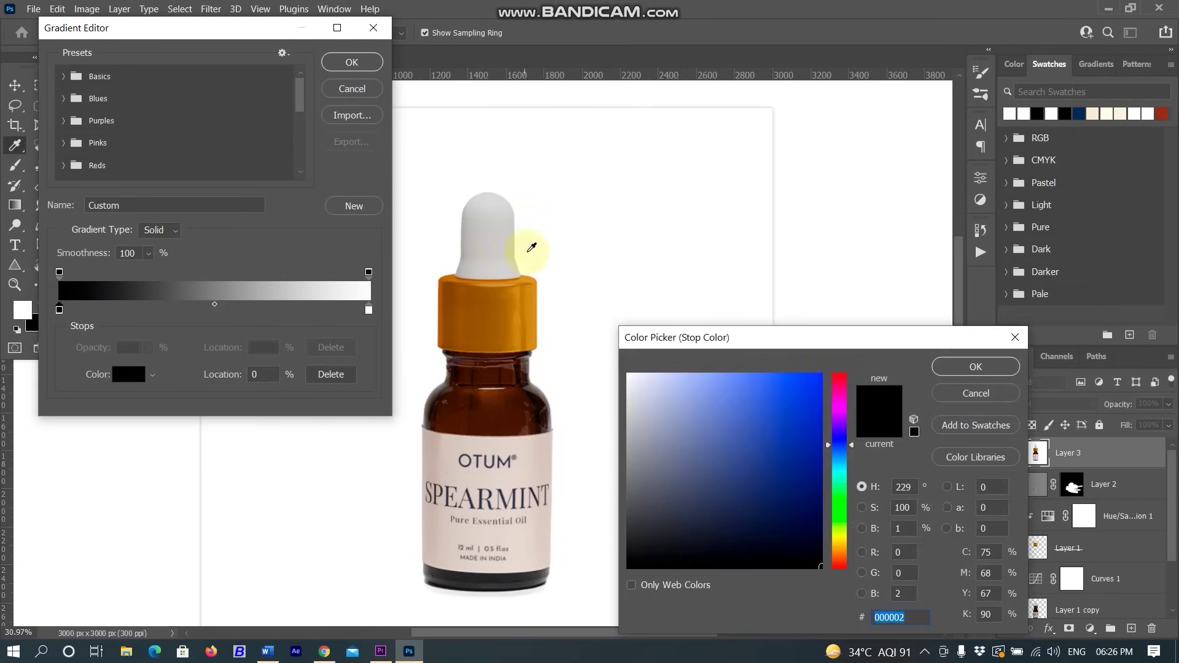
pyautogui.click(473, 297)
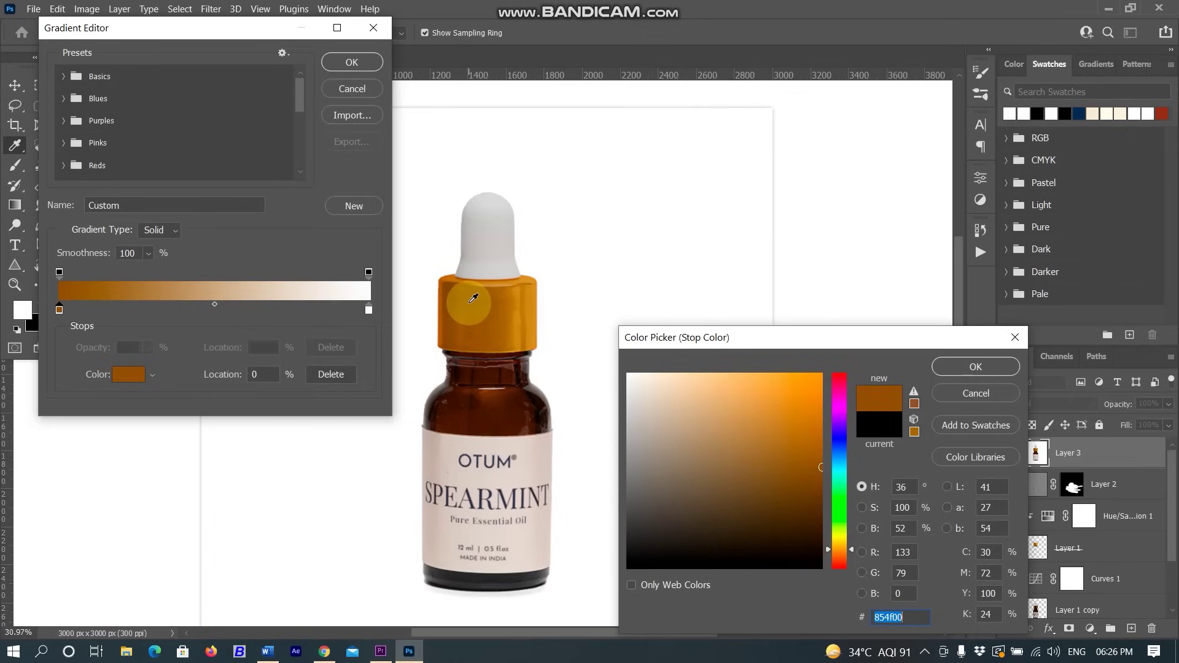
pyautogui.click(976, 367)
# Step: Set the right stop to a light tan sampled from the cap and accept the gradient
pyautogui.click(370, 310)
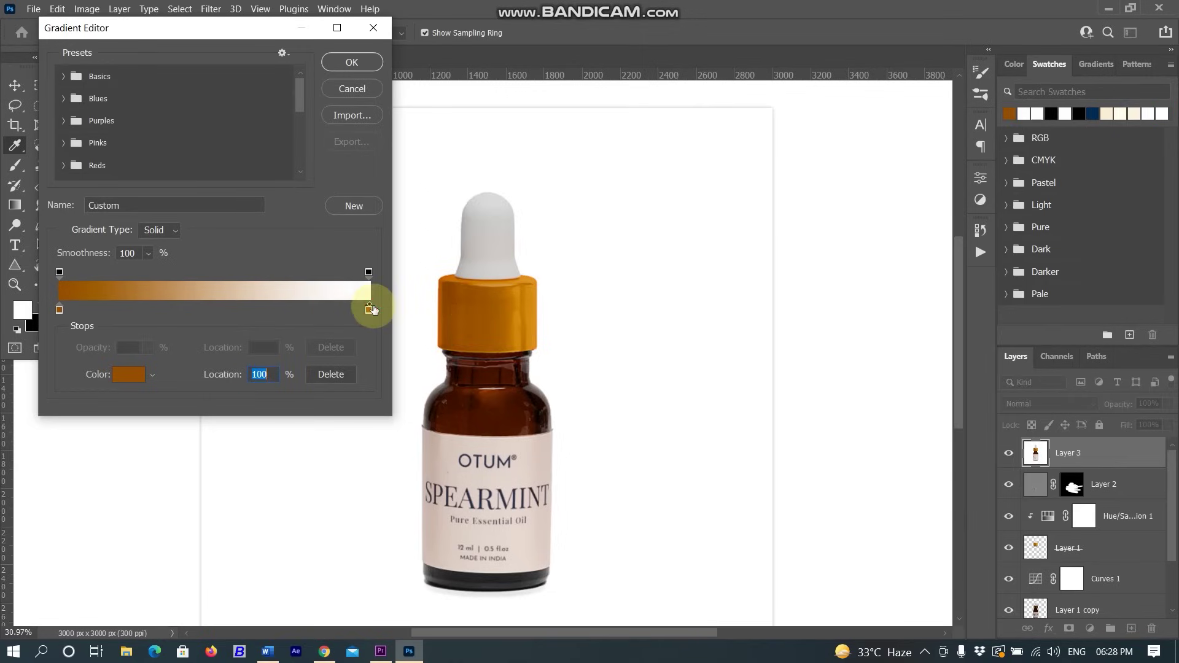
pyautogui.click(404, 328)
pyautogui.doubleClick(368, 312)
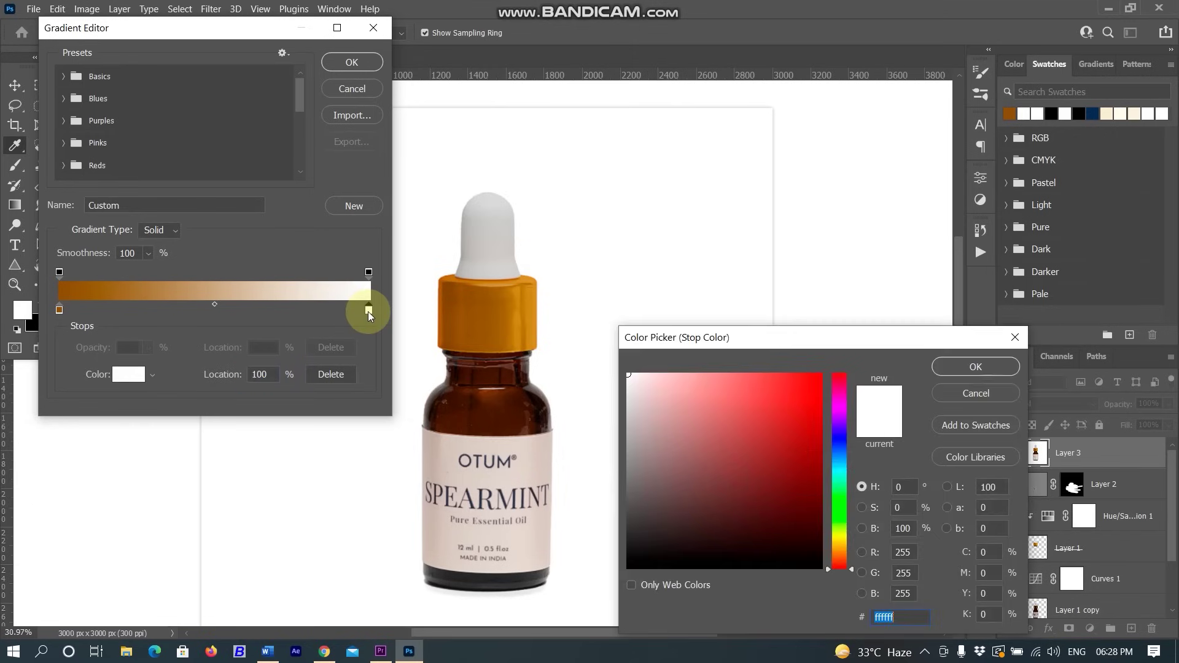
pyautogui.click(521, 319)
pyautogui.moveTo(769, 419); pyautogui.dragTo(747, 419)
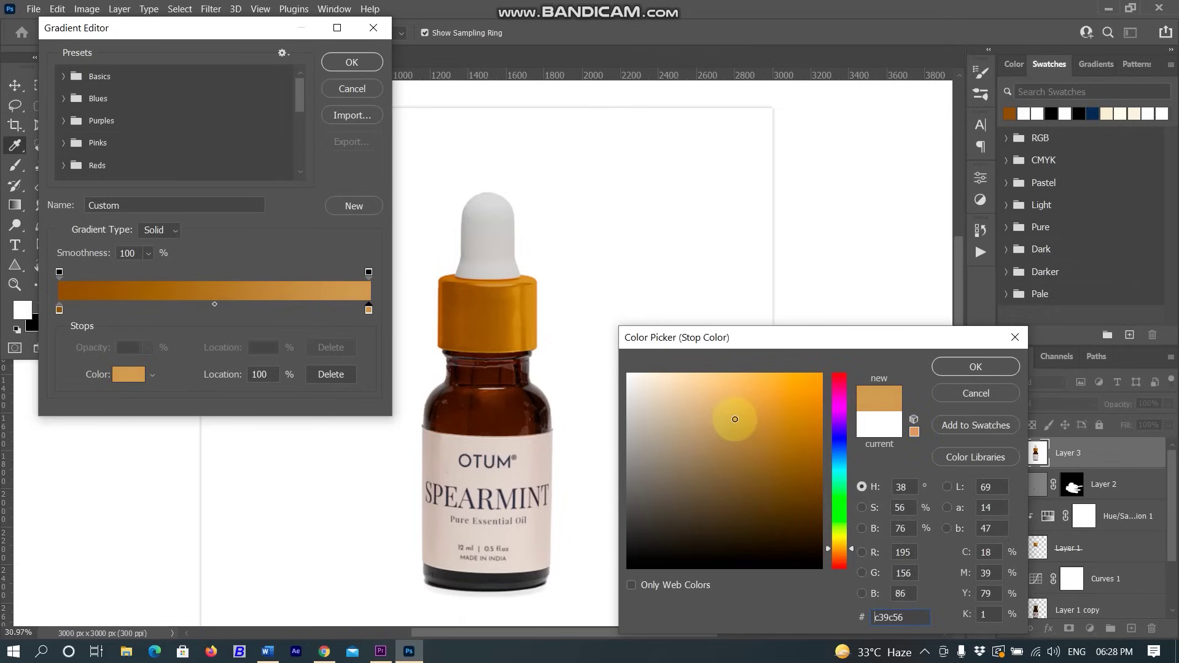
pyautogui.click(960, 364)
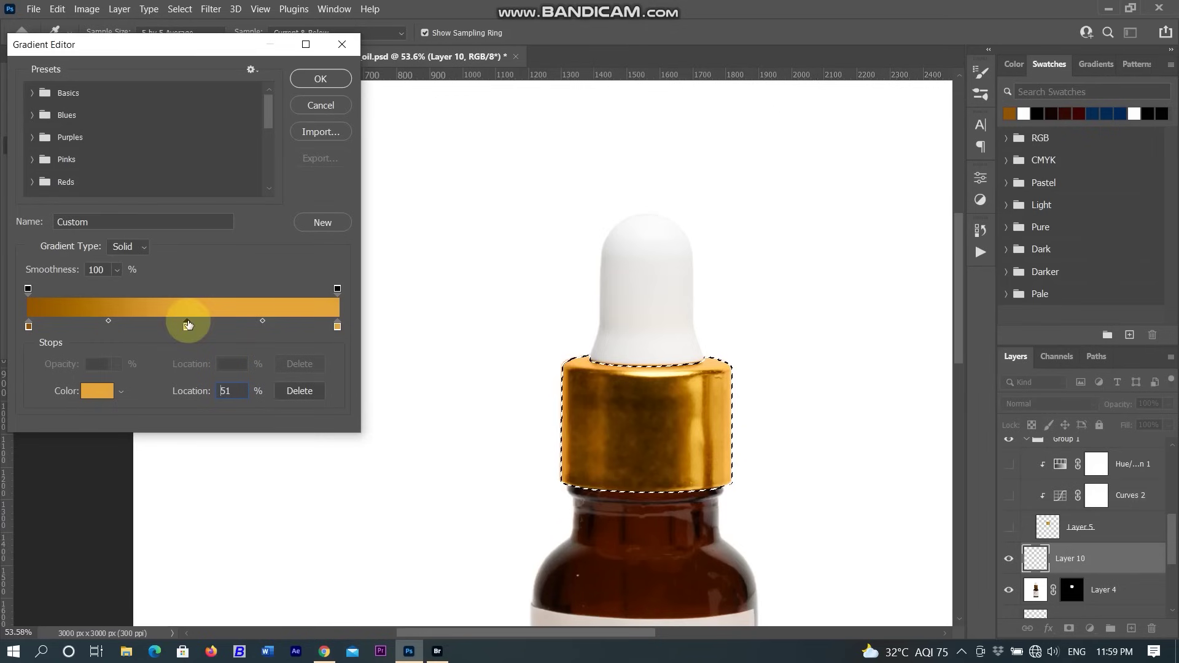
pyautogui.click(328, 84)
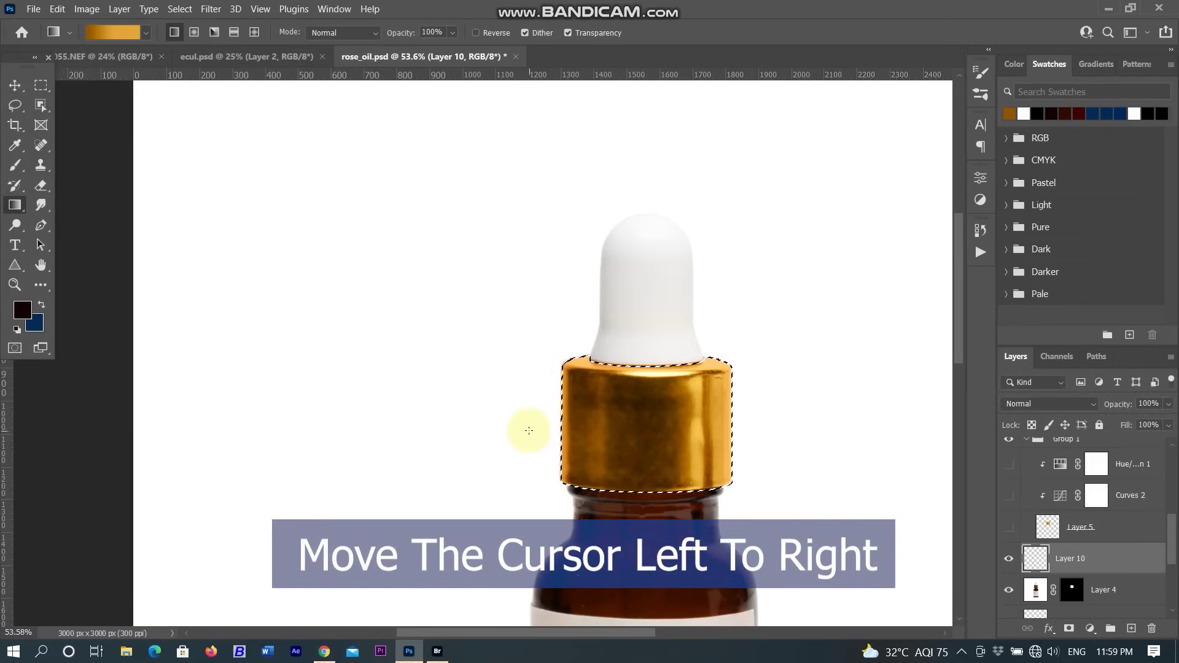
# Step: Fill the cap selection left to right with the orange gradient, then hide Layer 5
pyautogui.moveTo(526, 430); pyautogui.dragTo(774, 448)
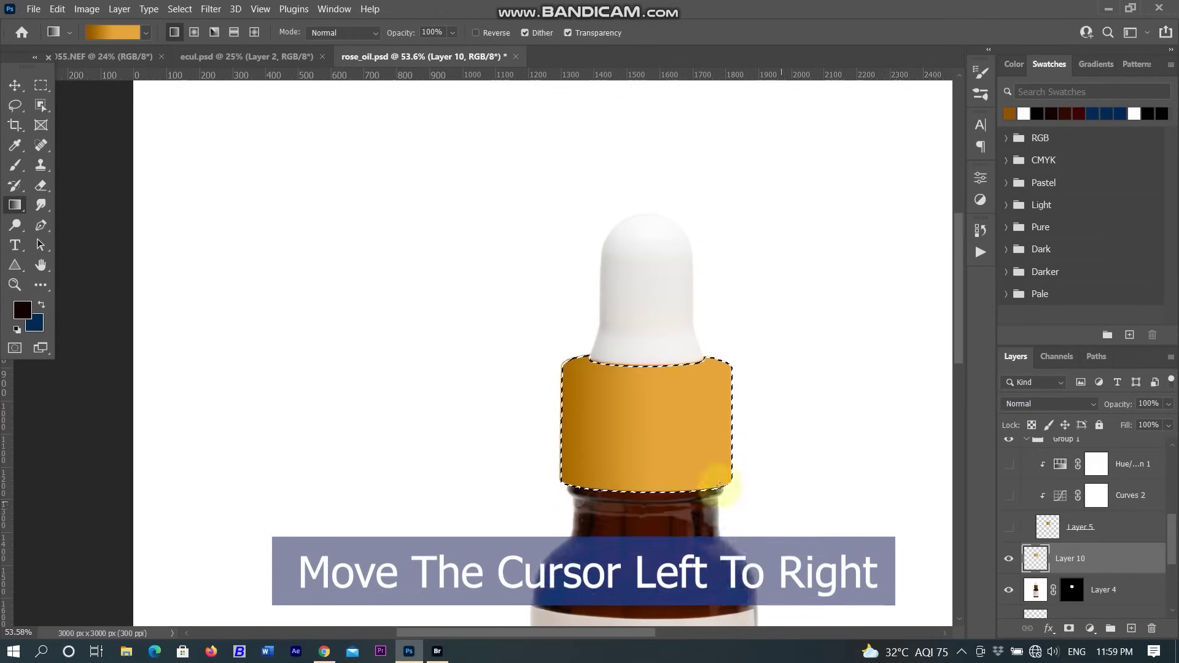
pyautogui.scroll(2, 790, 476)
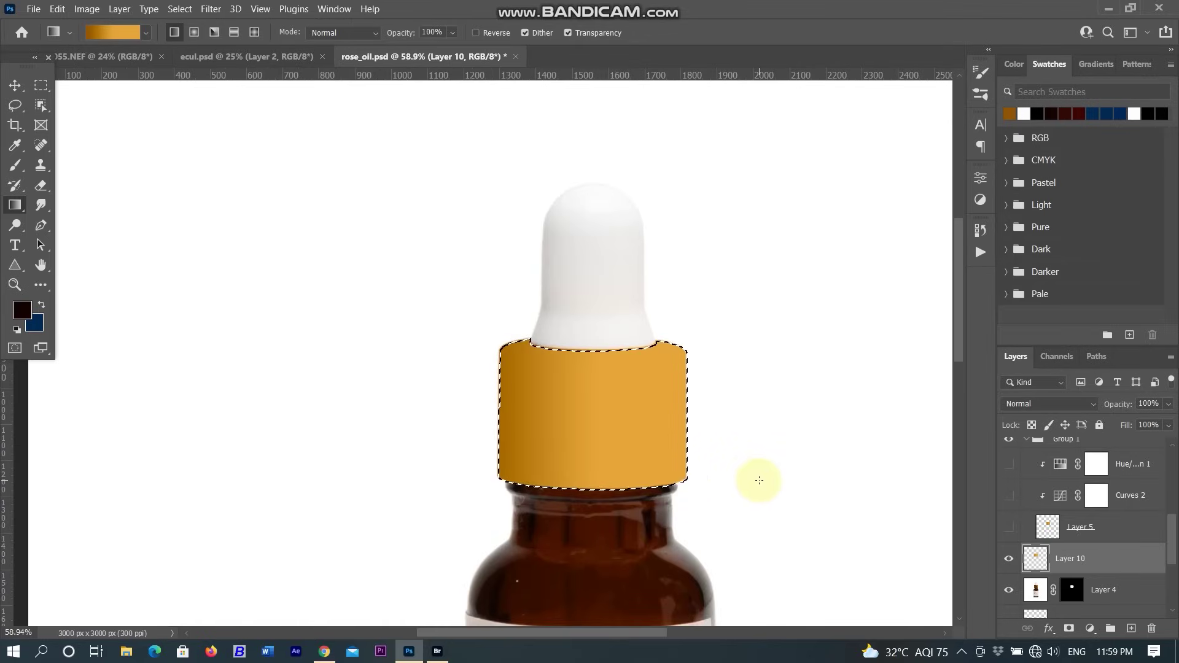
pyautogui.click(1041, 527)
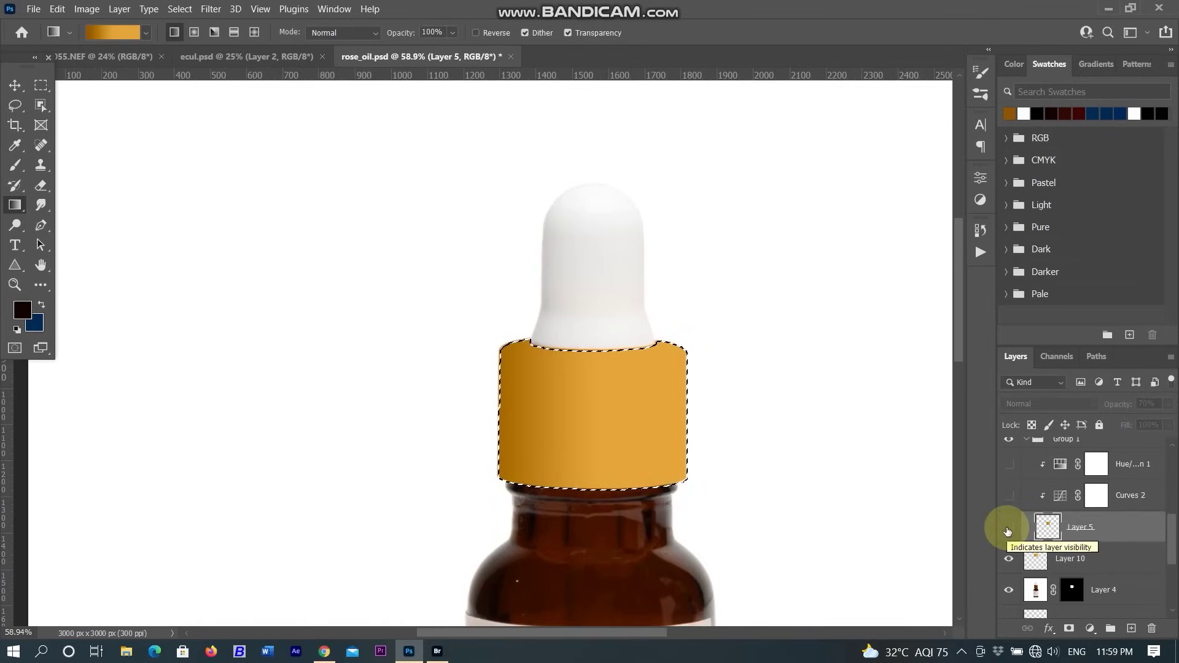
pyautogui.click(1008, 531)
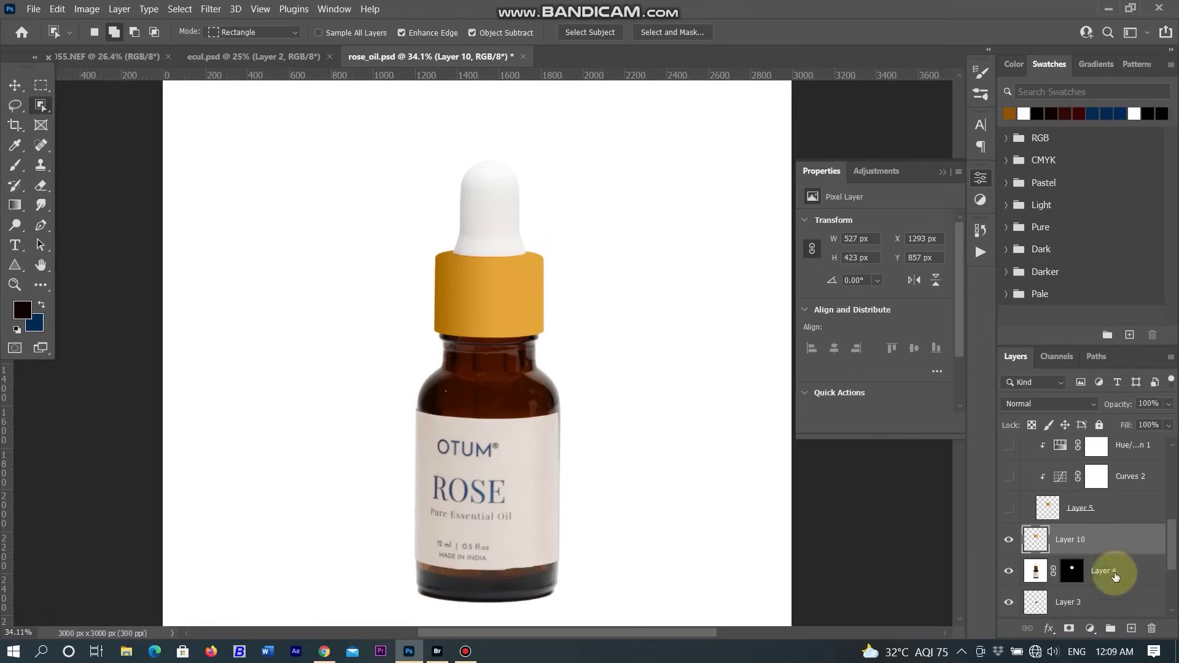
# Step: Add a Curves layer clipped to Layer 10, moving white and black points and raising midtones
pyautogui.click(1090, 629)
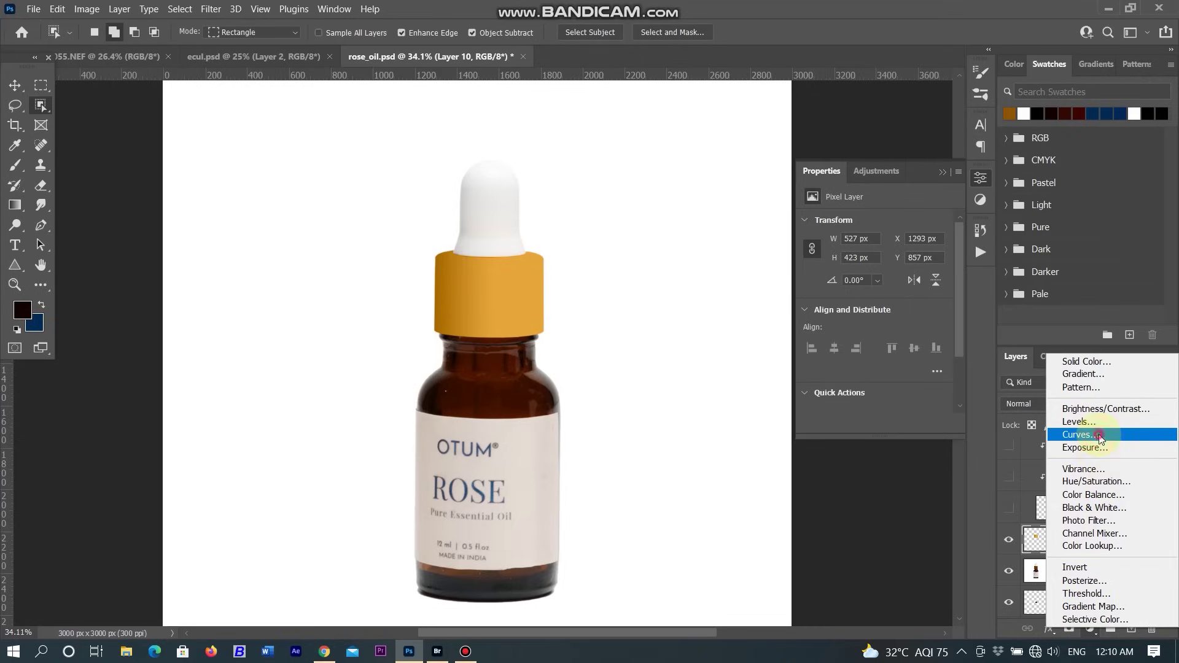
pyautogui.click(1101, 437)
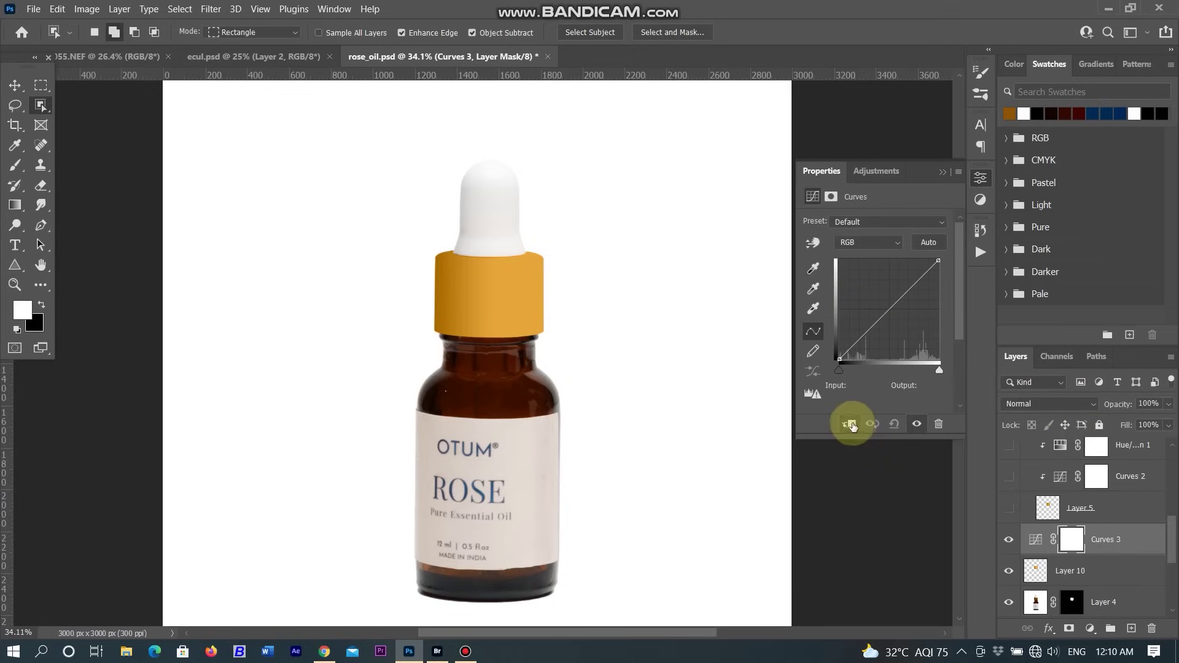
pyautogui.keyDown('alt'); pyautogui.click(1133, 553); pyautogui.keyUp('alt')
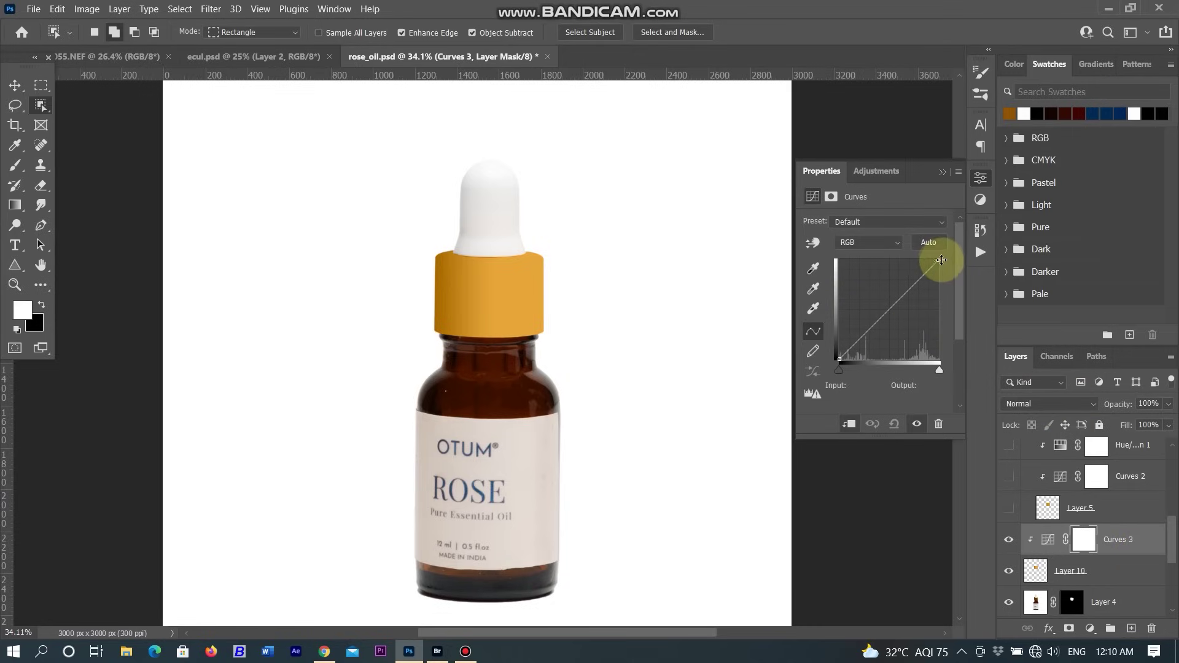
pyautogui.moveTo(942, 260); pyautogui.dragTo(929, 260)
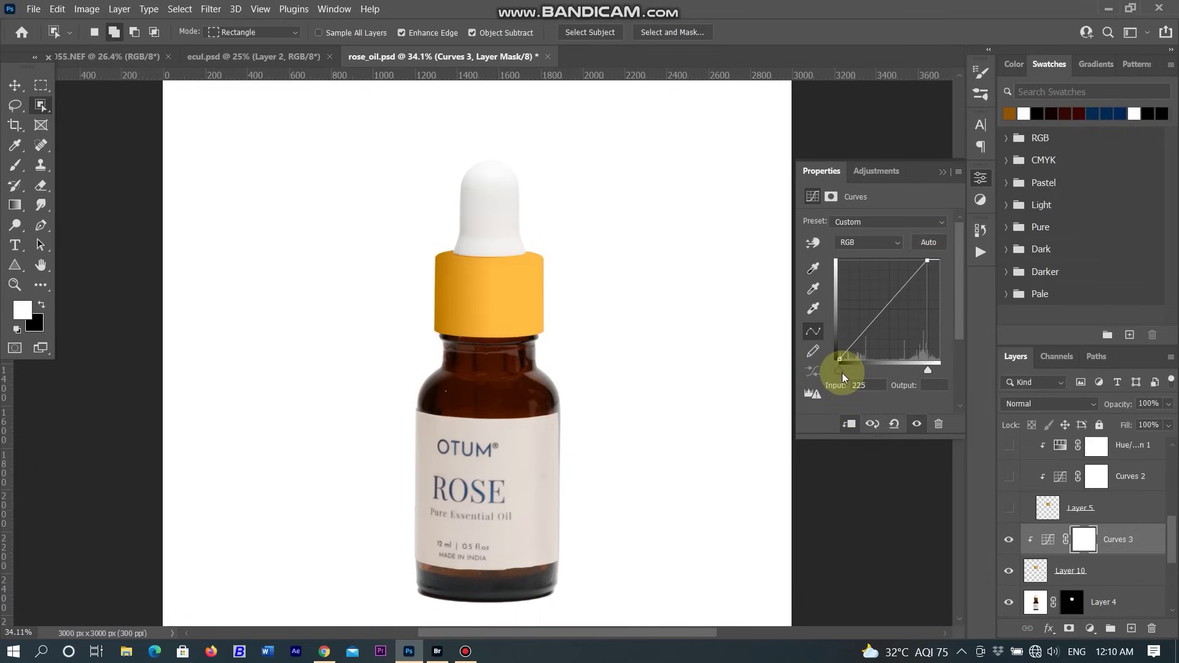
pyautogui.moveTo(843, 373); pyautogui.dragTo(852, 374)
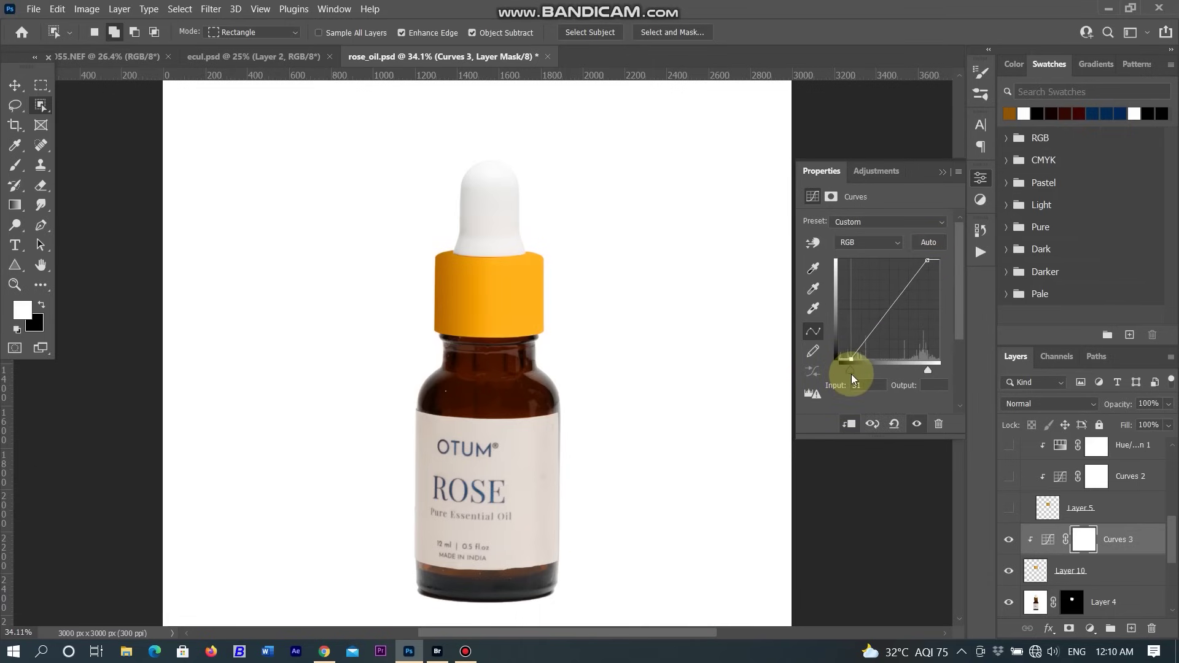
pyautogui.click(889, 305)
pyautogui.moveTo(889, 305); pyautogui.dragTo(887, 301)
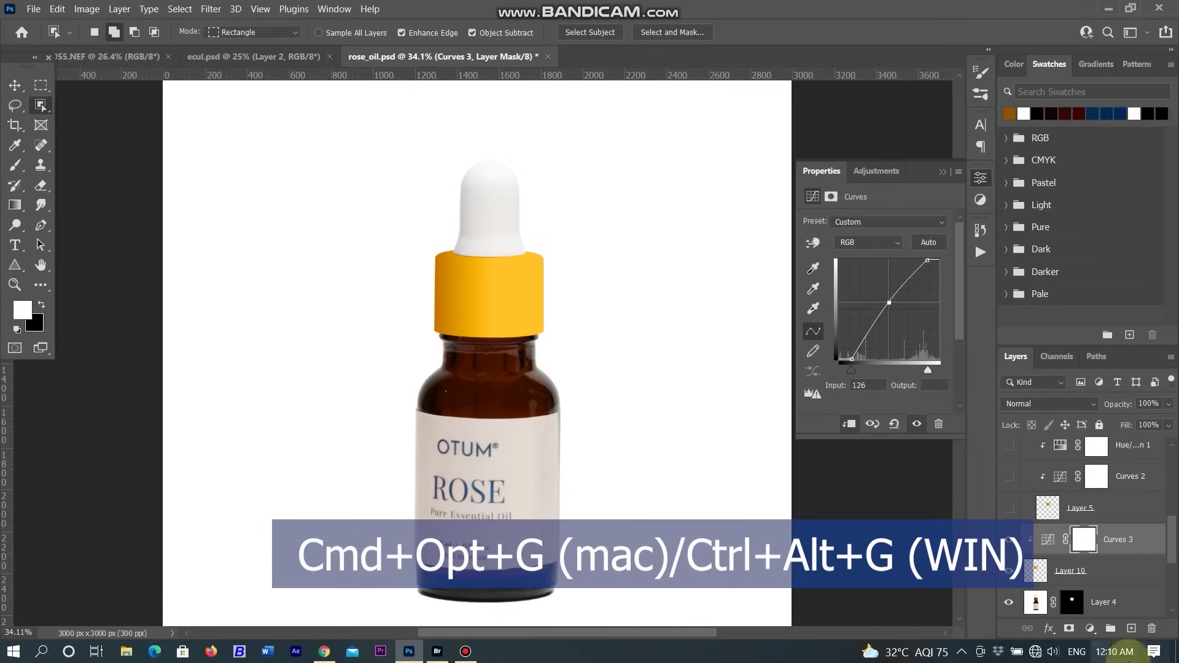
pyautogui.click(1091, 629)
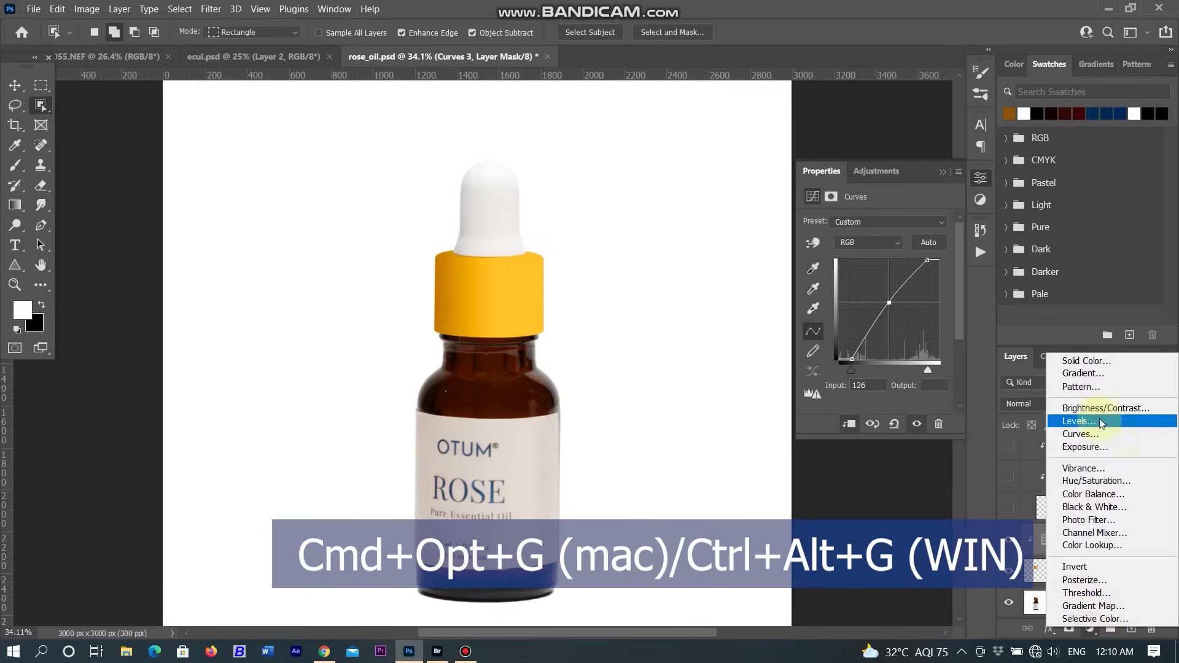
# Step: Add a Hue/Saturation adjustment clipped to the cap layer and shift Hue to -5
pyautogui.click(1107, 486)
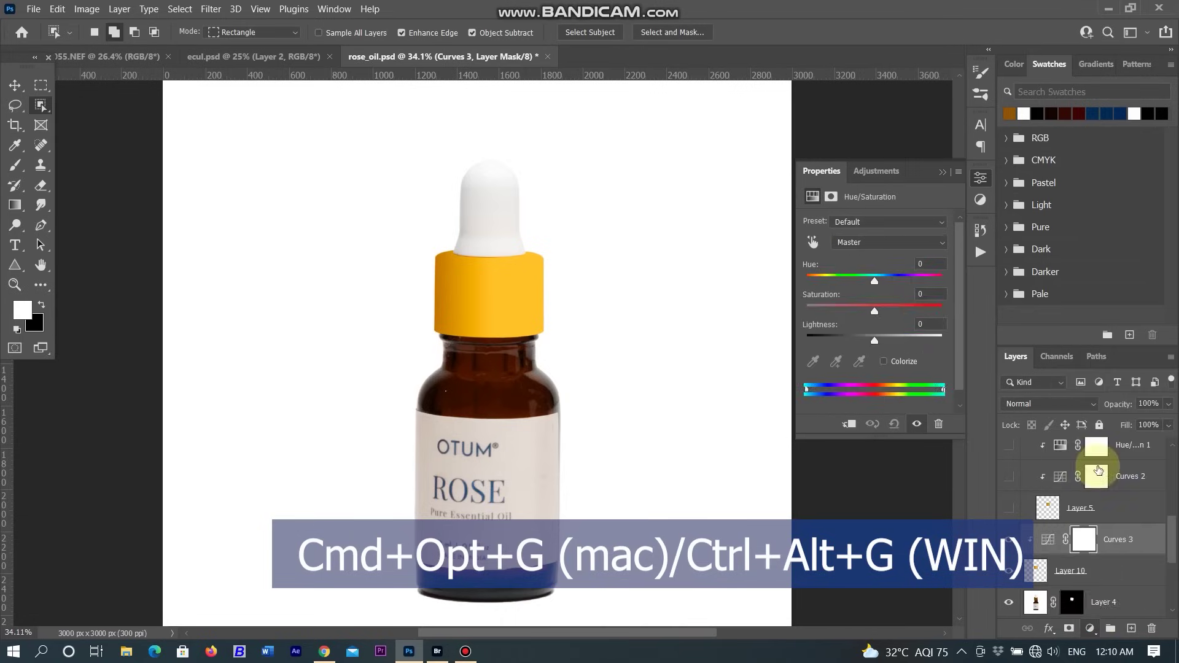
pyautogui.click(849, 424)
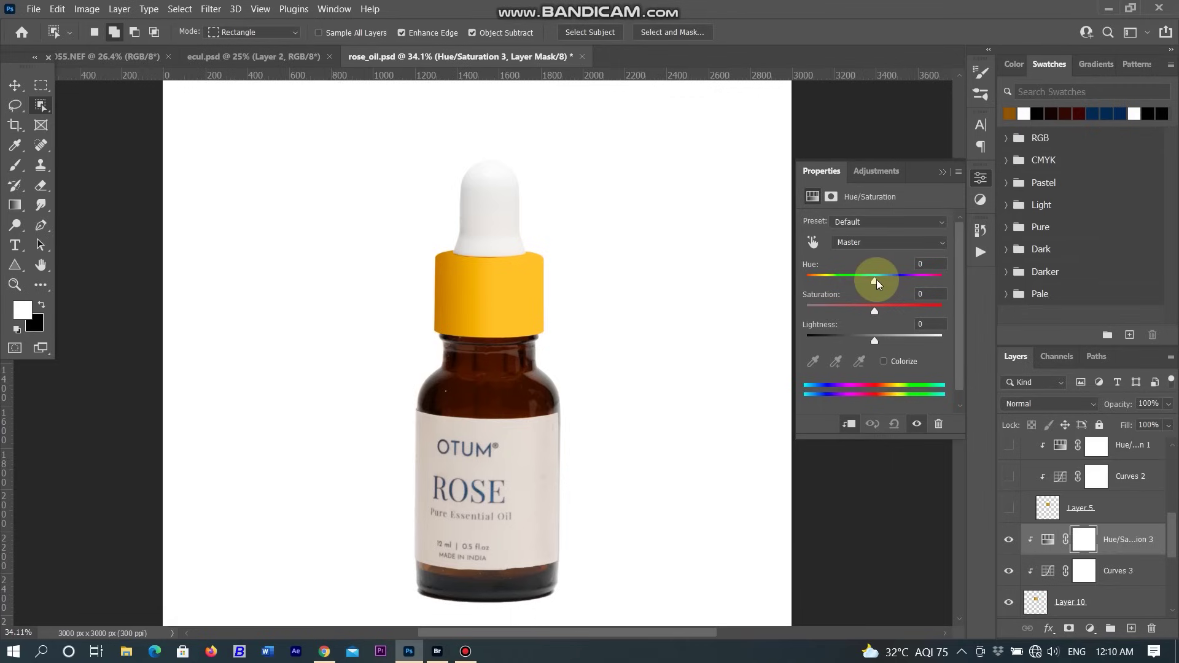
pyautogui.moveTo(876, 279); pyautogui.dragTo(872, 343)
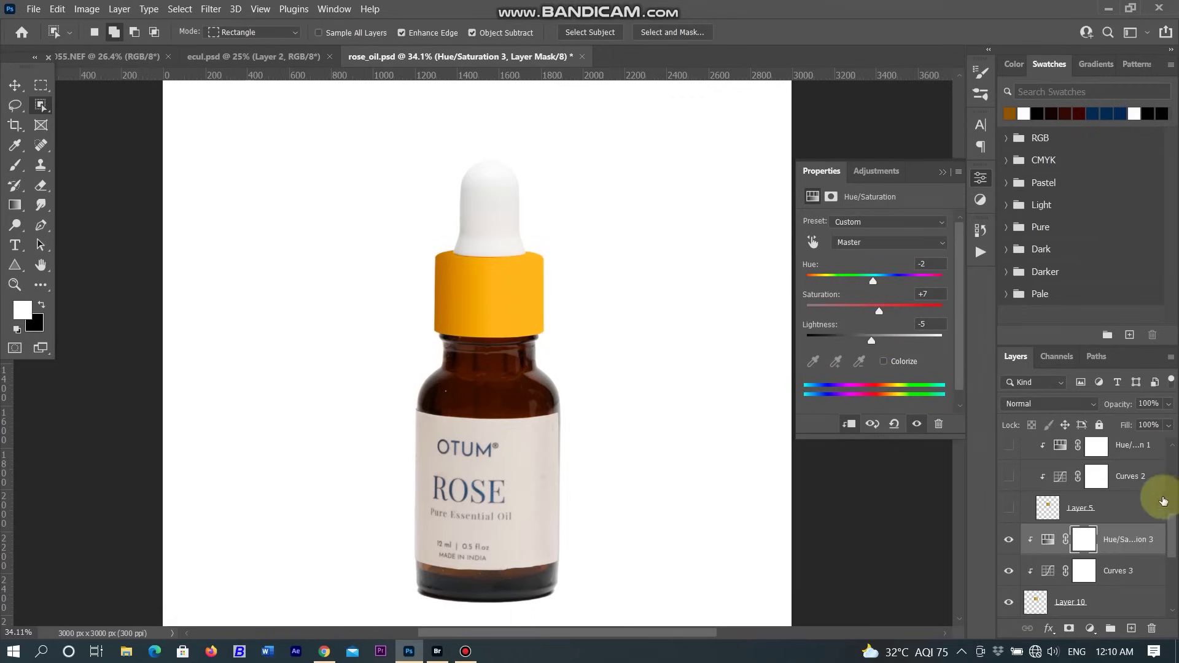
# Step: Lower Layer 10's opacity to 78% and zoom out to the whole bottle
pyautogui.click(1147, 605)
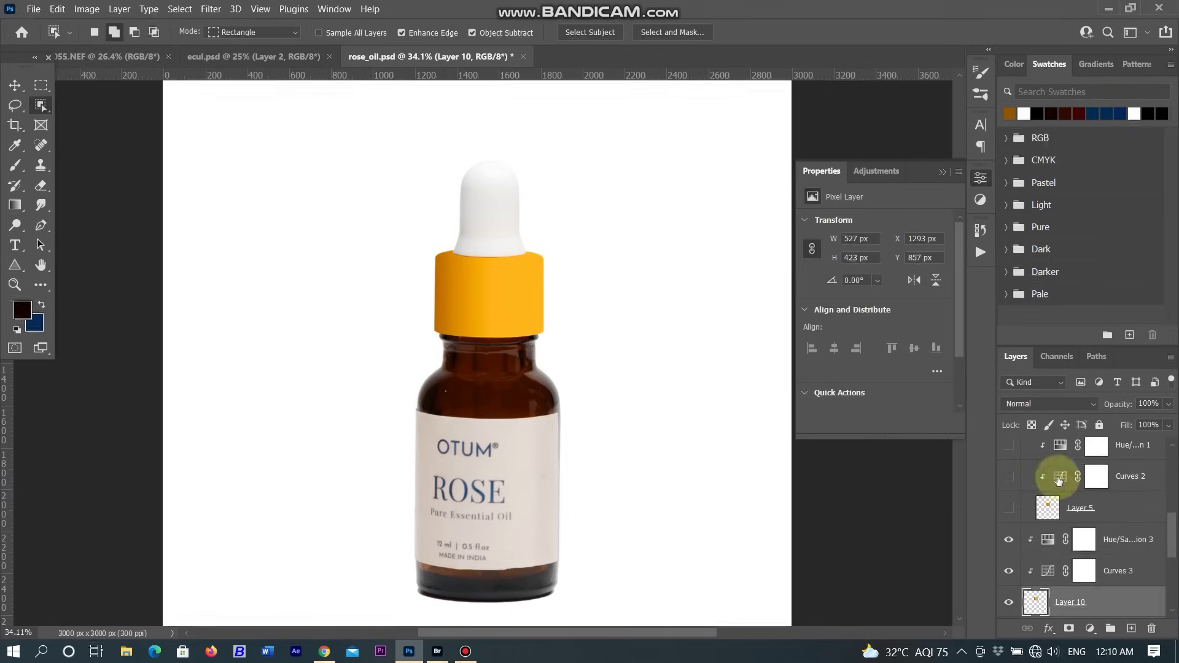
pyautogui.moveTo(1163, 422); pyautogui.dragTo(1149, 421)
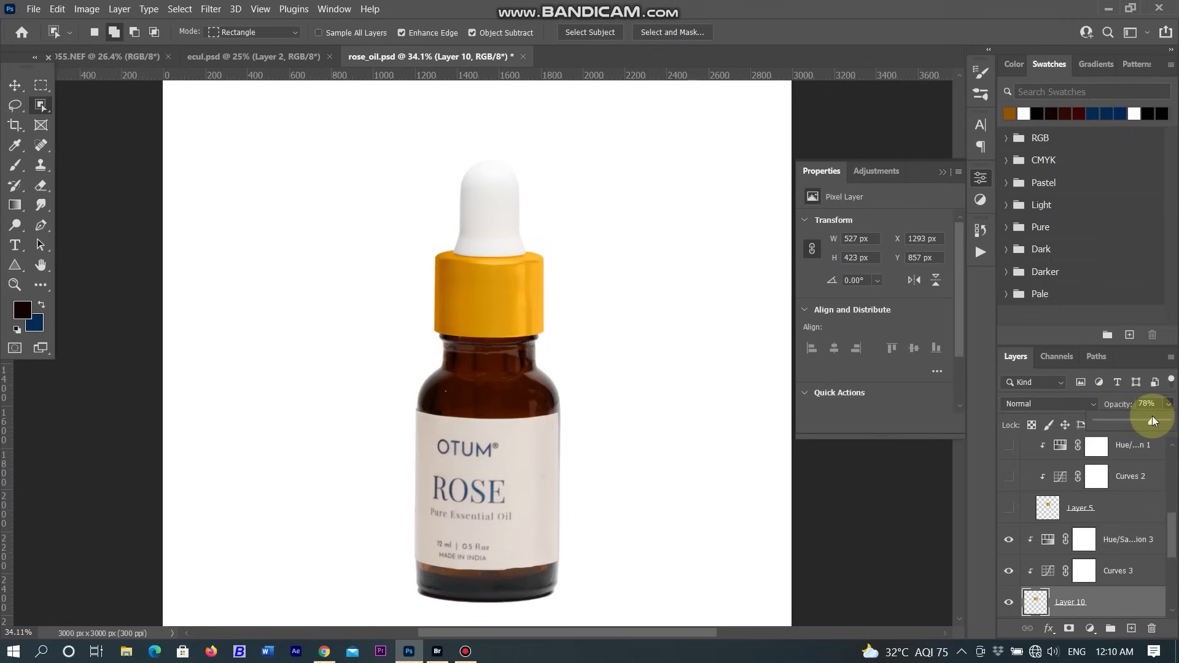
pyautogui.hotkey('ctrl', '-')
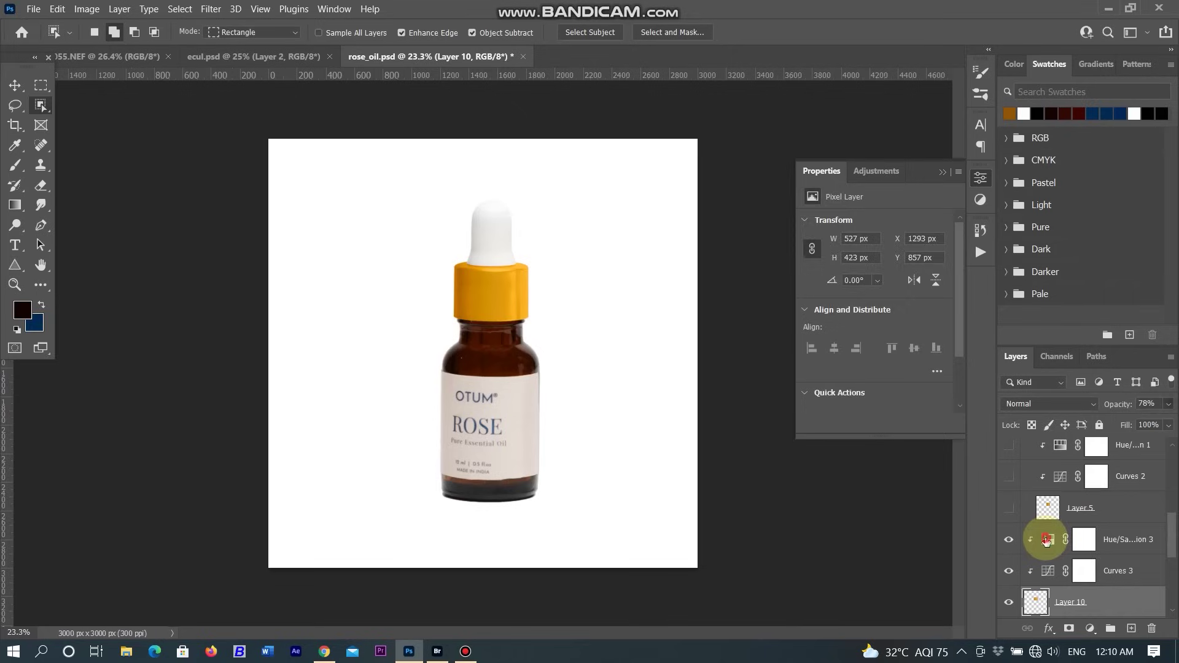
# Step: Set the Hue/Saturation Lightness to -11 and Saturation to +2
pyautogui.click(1047, 541)
pyautogui.moveTo(871, 338); pyautogui.dragTo(866, 342)
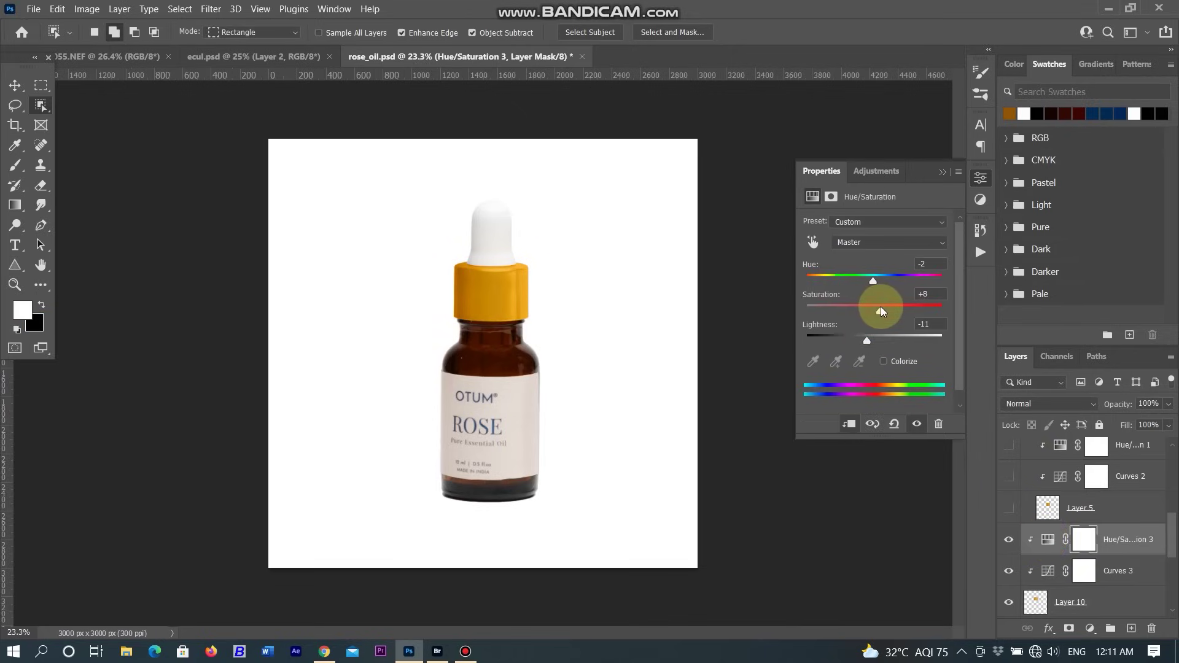
pyautogui.moveTo(883, 308); pyautogui.dragTo(884, 311)
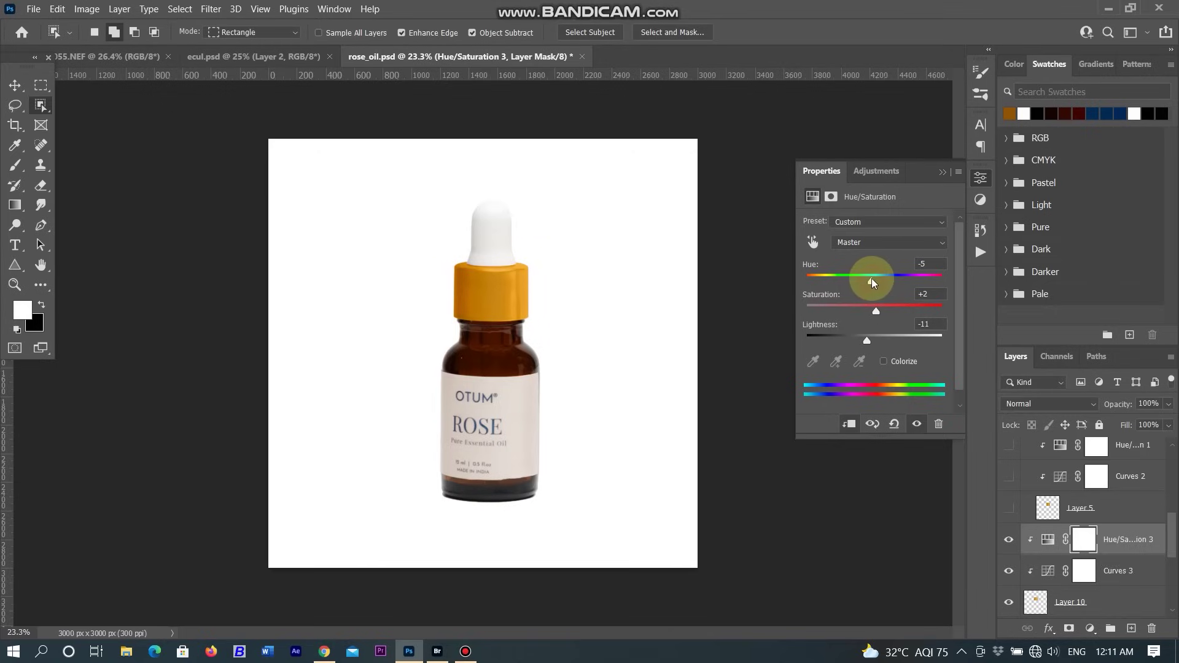
pyautogui.click(941, 172)
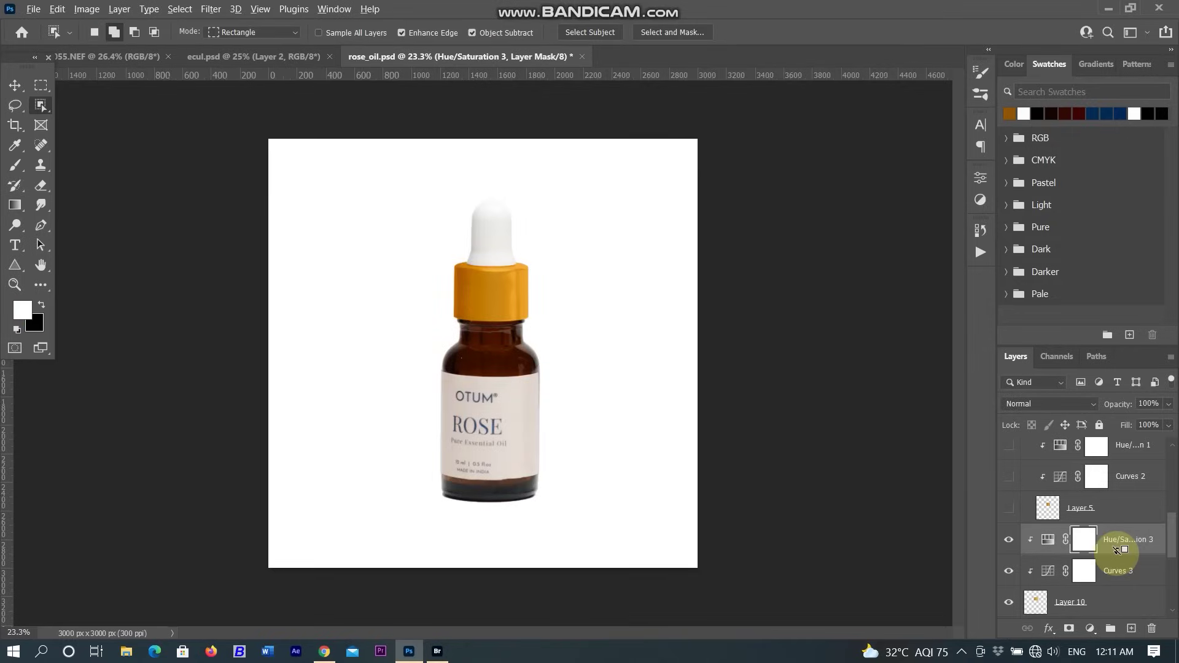
# Step: Stamp visible layers into Layer 11 and select the dropper, cap and bottle neck
pyautogui.hotkey('ctrl', 'shift', 'alt', 'e')
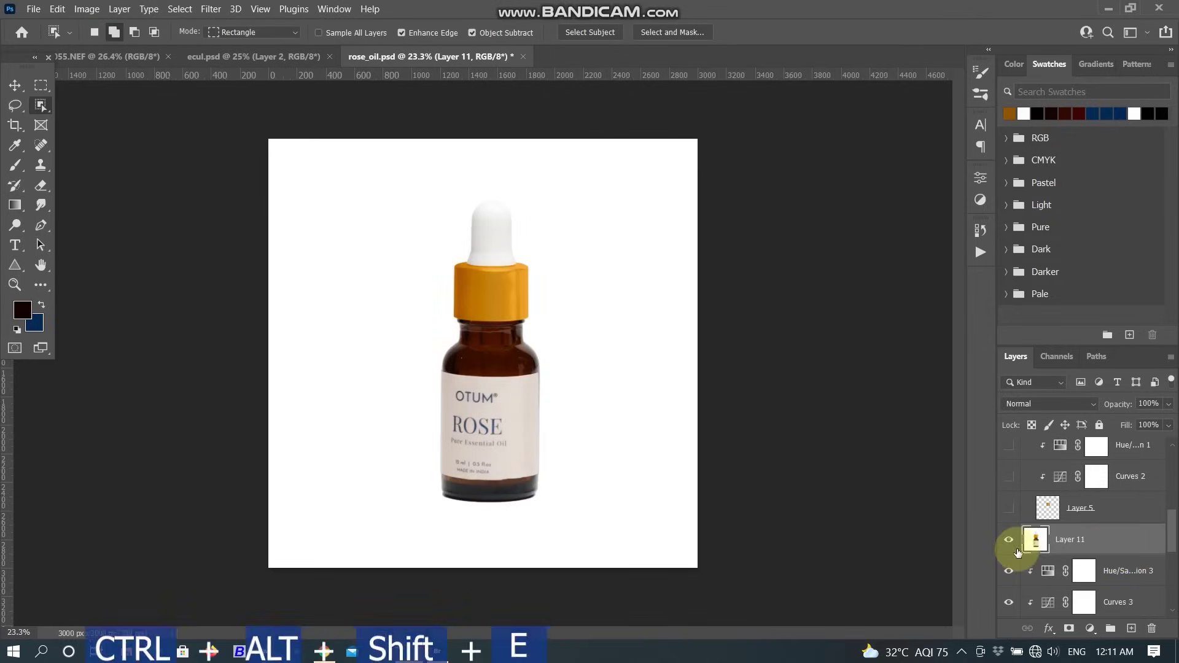
pyautogui.scroll(1, 1072, 576)
pyautogui.scroll(-1, 1072, 576)
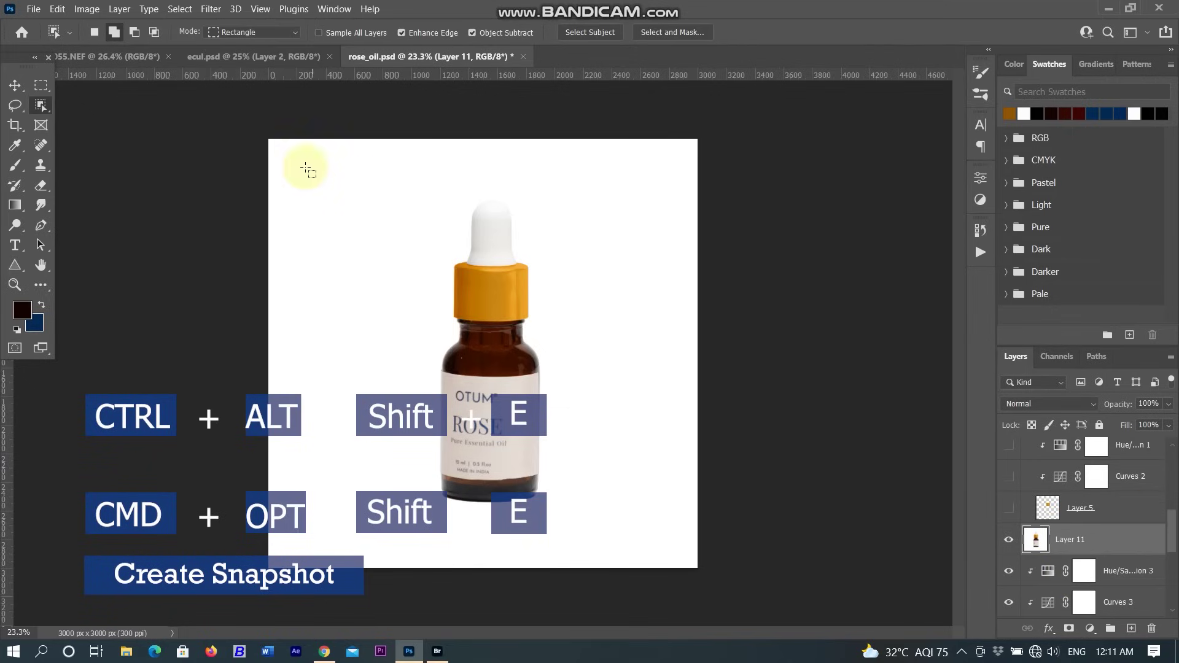
pyautogui.scroll(3, 306, 169)
pyautogui.scroll(1, 382, 193)
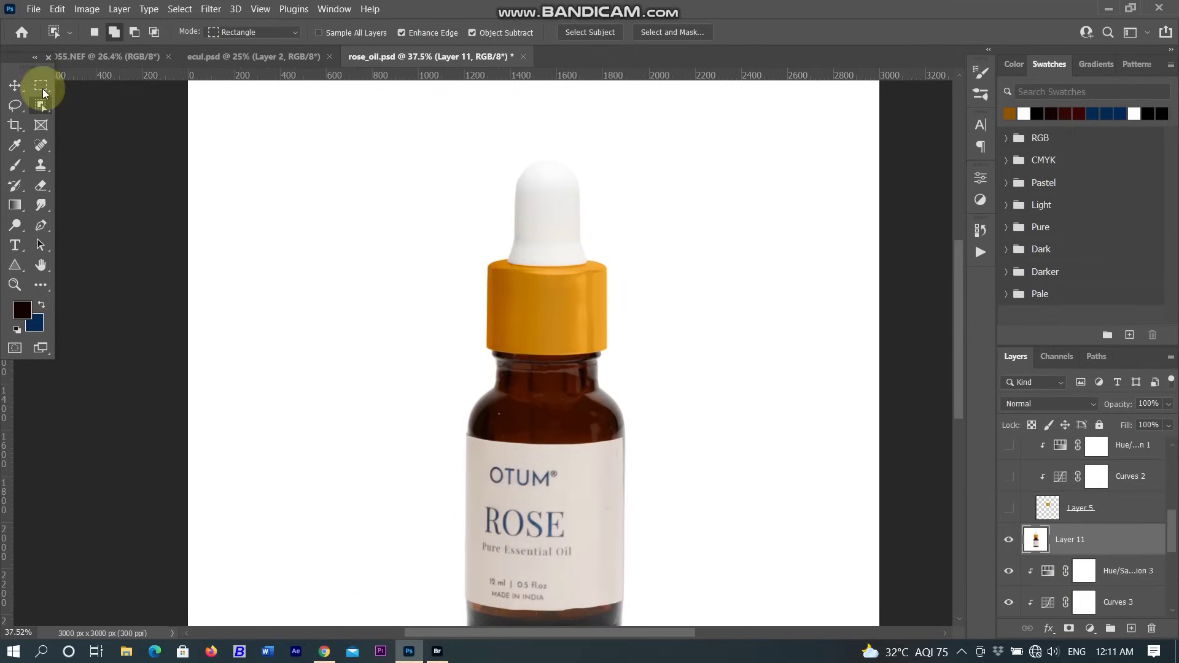
pyautogui.moveTo(421, 122); pyautogui.dragTo(650, 367)
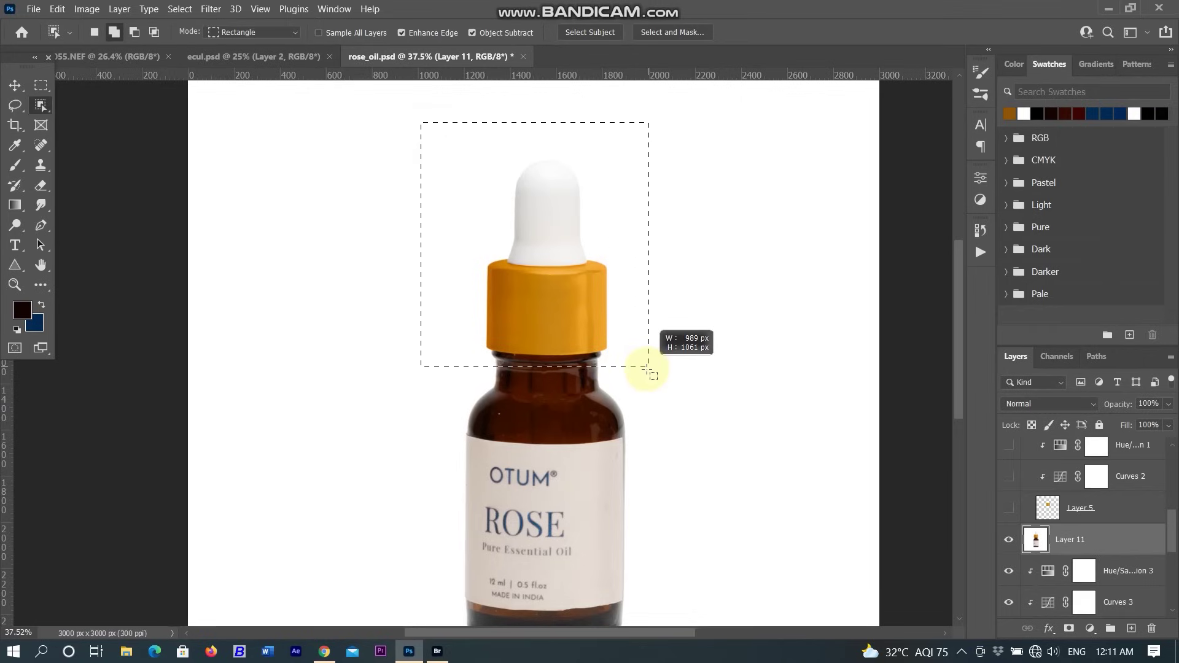
pyautogui.moveTo(648, 368); pyautogui.dragTo(652, 371)
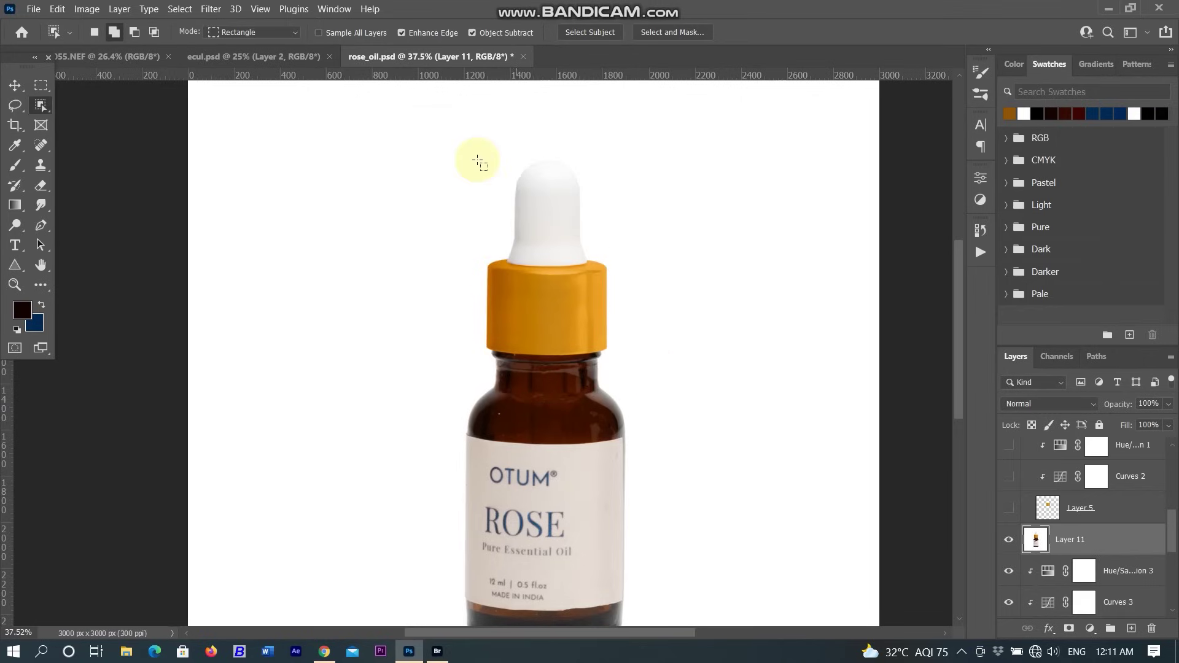
pyautogui.moveTo(465, 135); pyautogui.dragTo(622, 359)
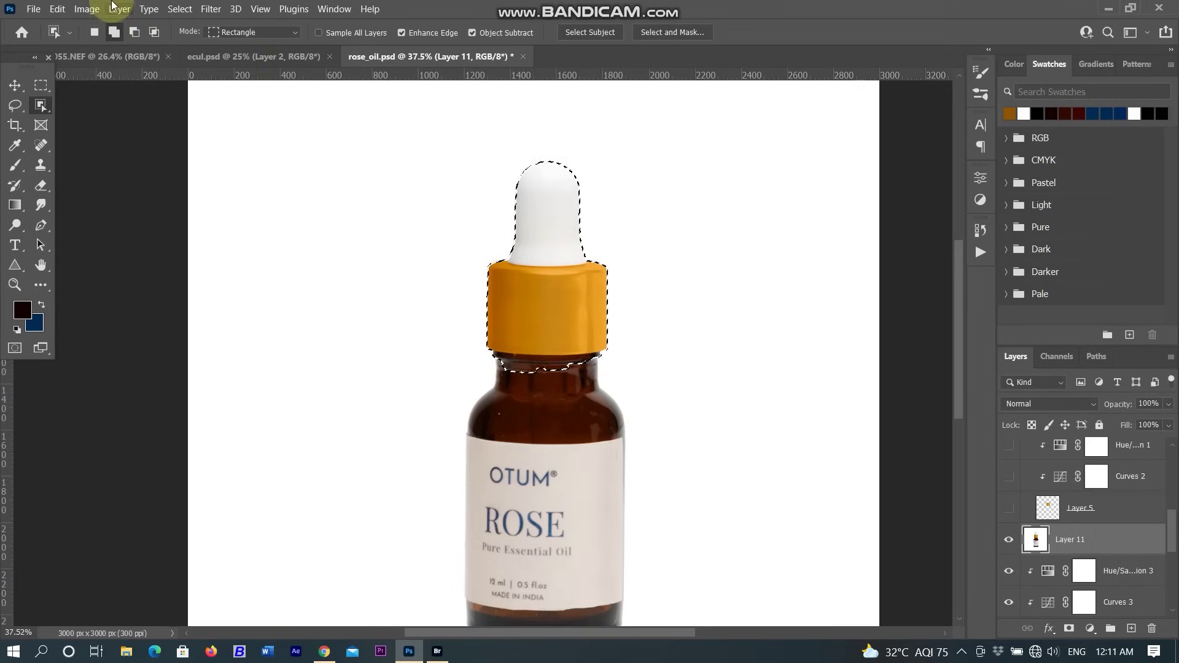
# Step: Copy the dropper and cap and paste them into a new clipboard-sized document
pyautogui.click(58, 9)
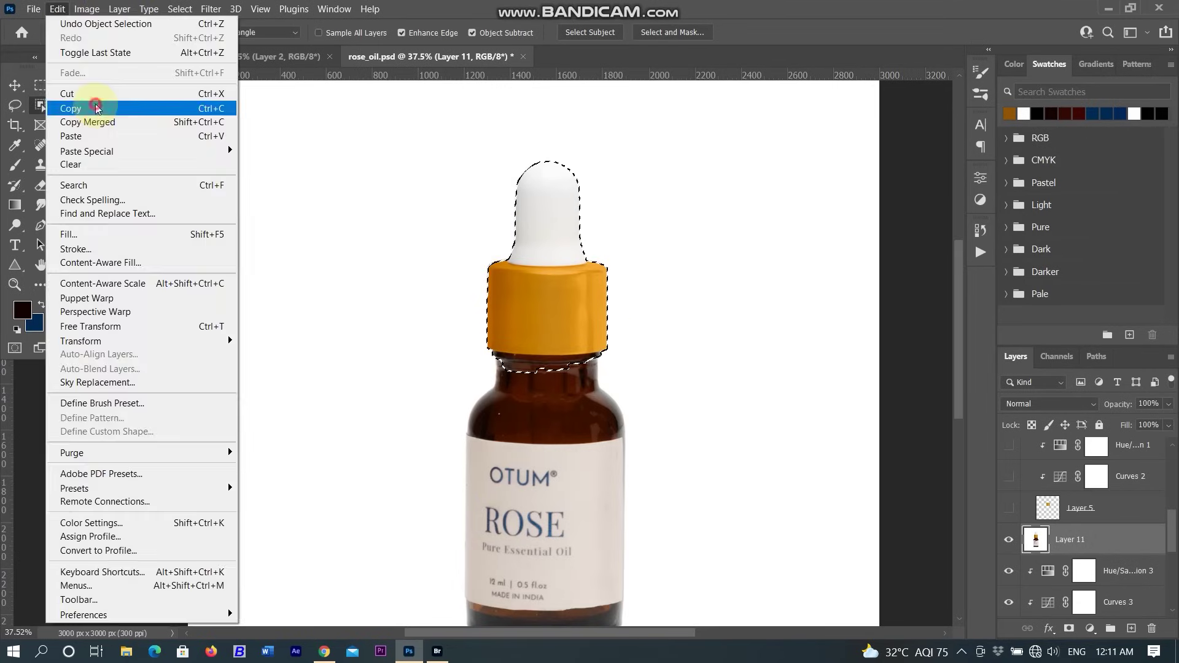
pyautogui.click(55, 105)
pyautogui.click(33, 8)
pyautogui.click(47, 24)
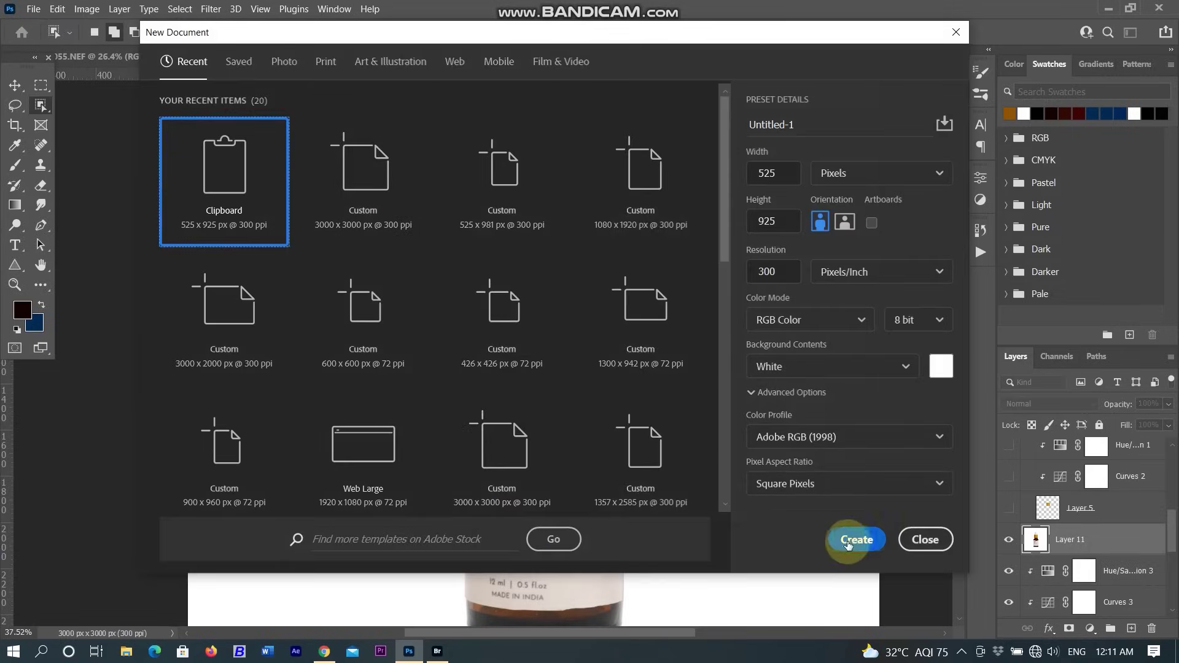
pyautogui.click(850, 540)
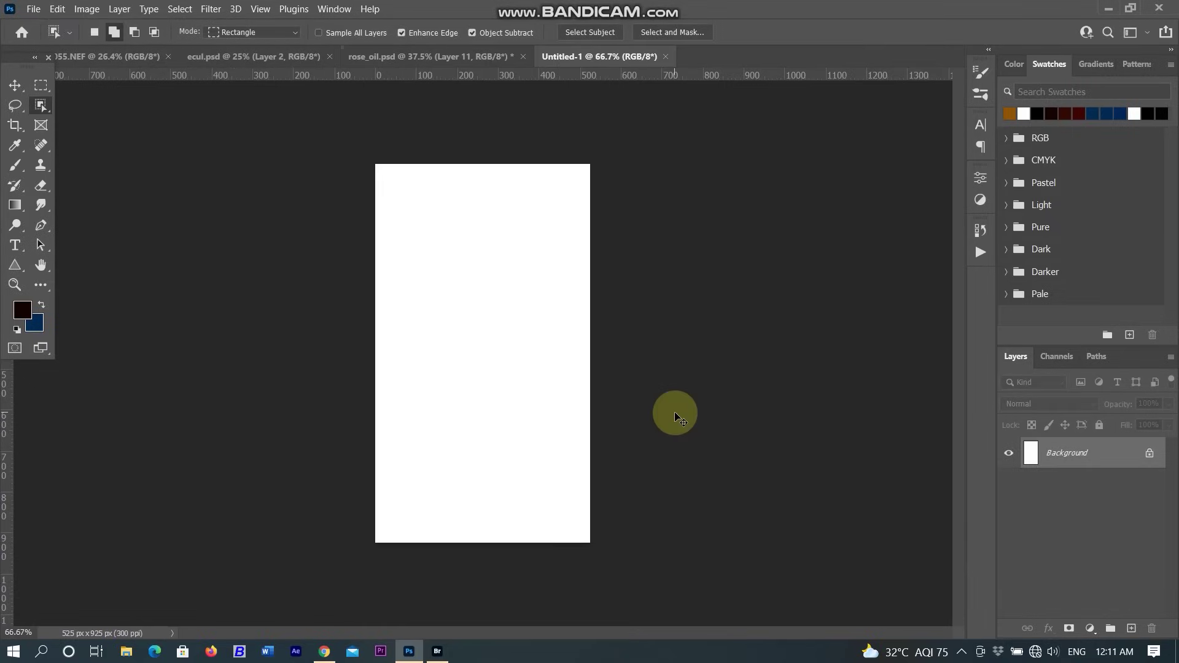
pyautogui.hotkey('ctrl', 'v')
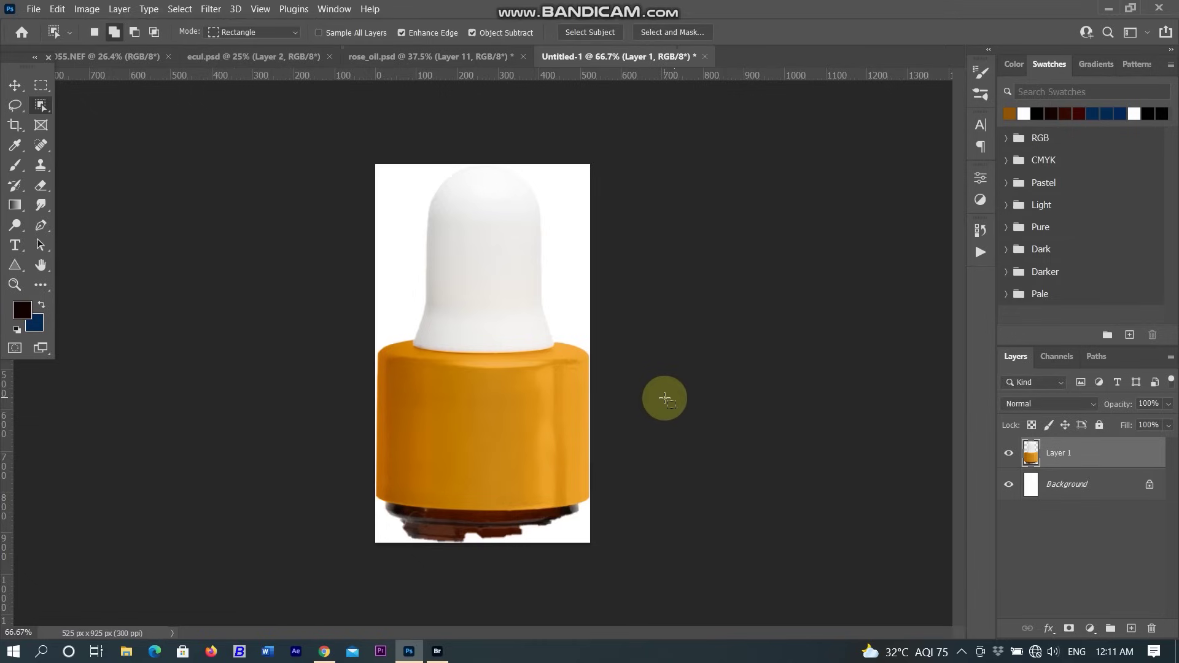
# Step: Toggle the Background layer to check transparency, then return to the three-bottle photo
pyautogui.click(1011, 485)
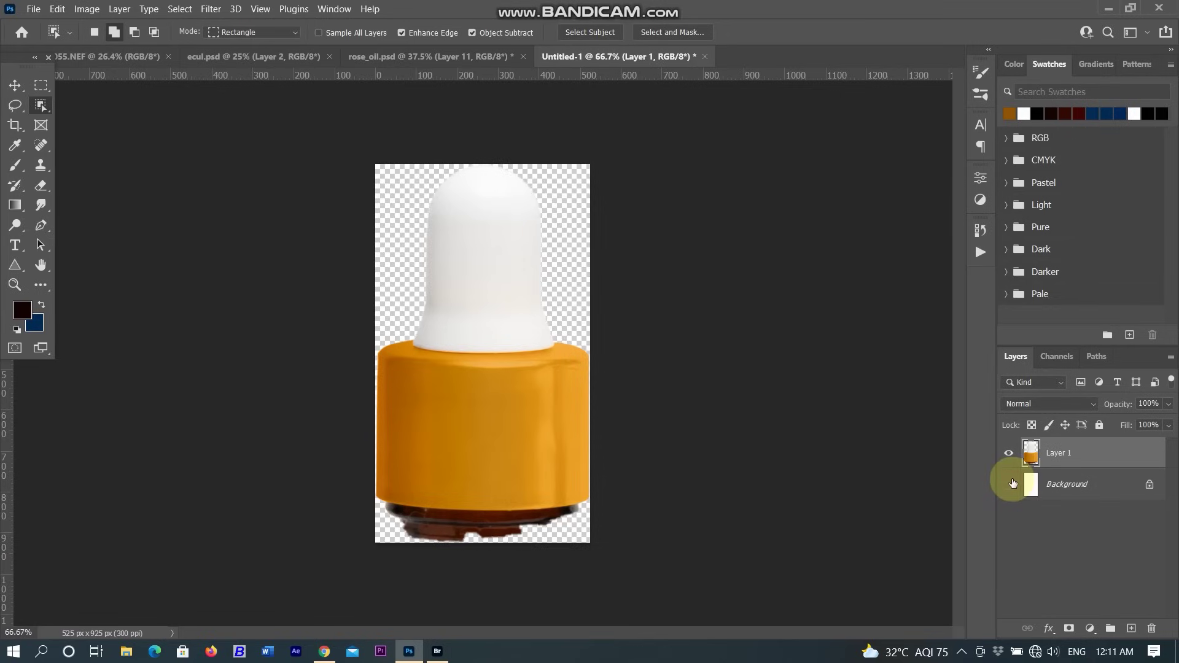
pyautogui.click(1011, 484)
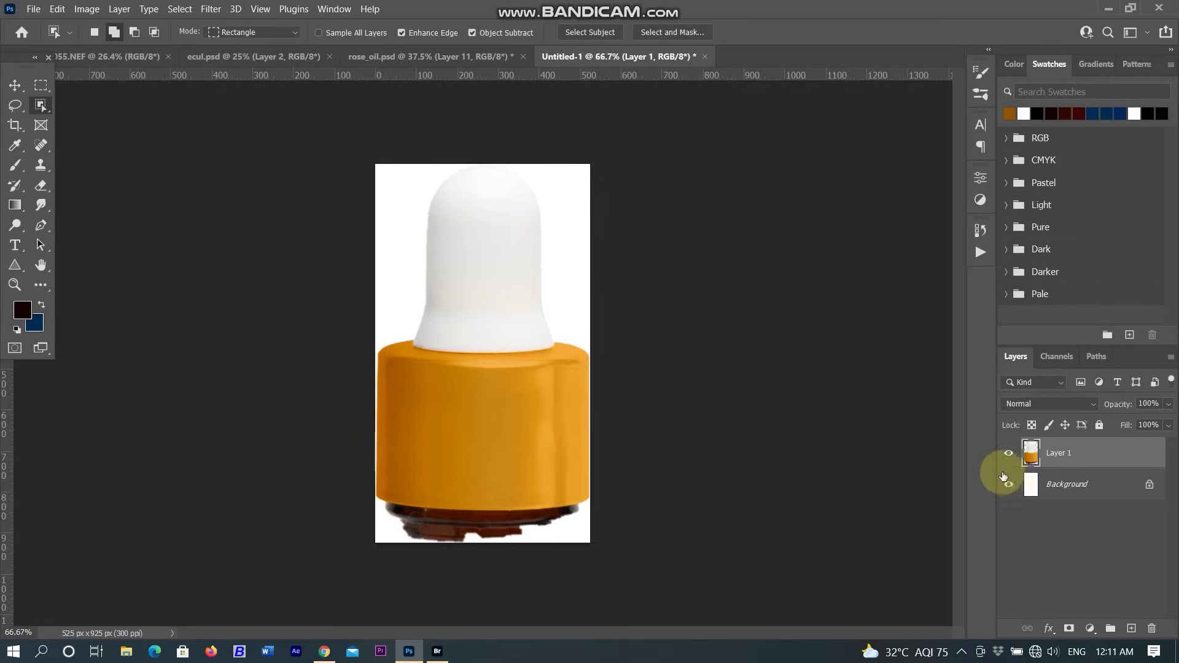
pyautogui.click(485, 56)
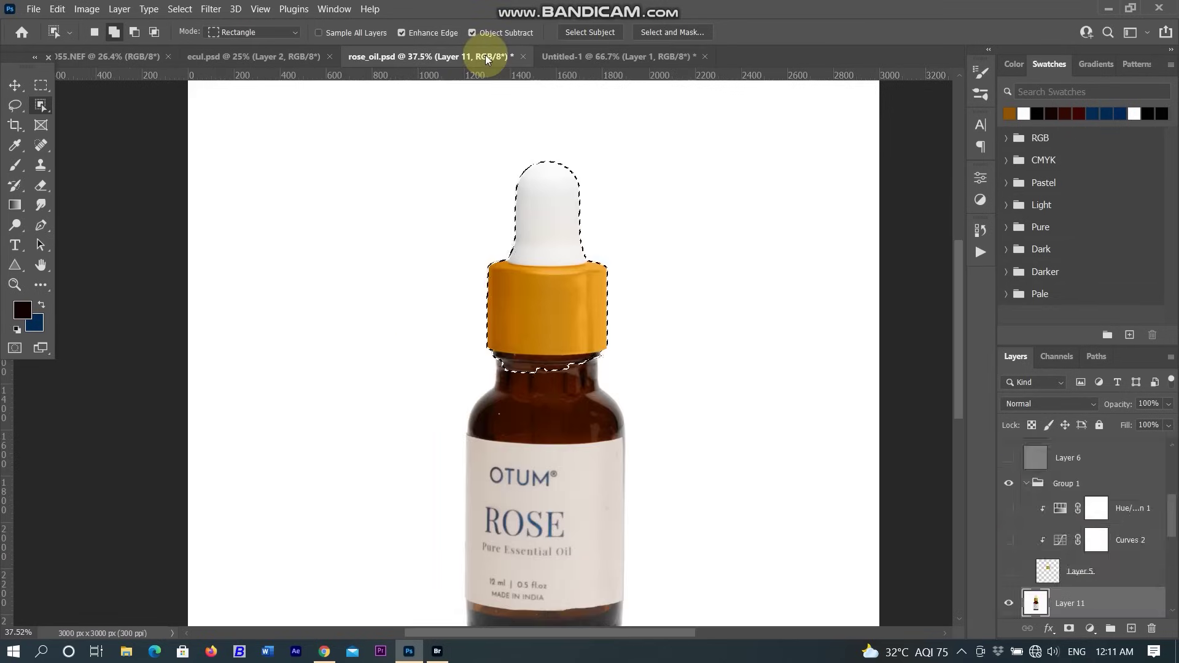
pyautogui.click(141, 57)
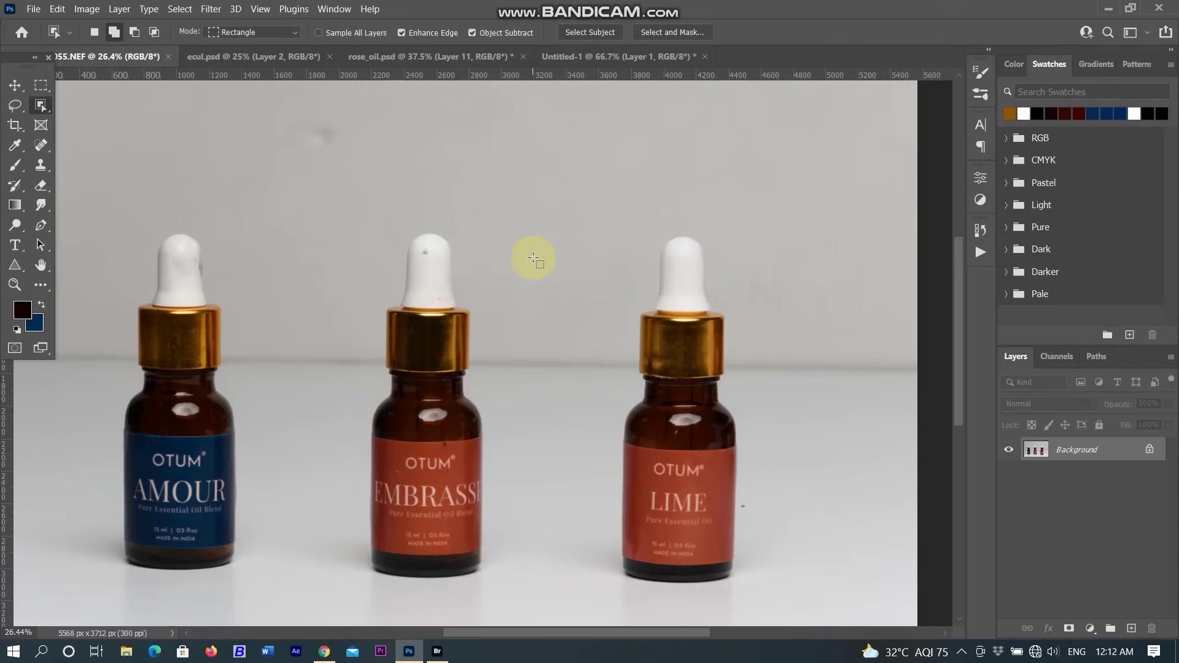
pyautogui.scroll(-3, 535, 261)
pyautogui.scroll(1, 535, 265)
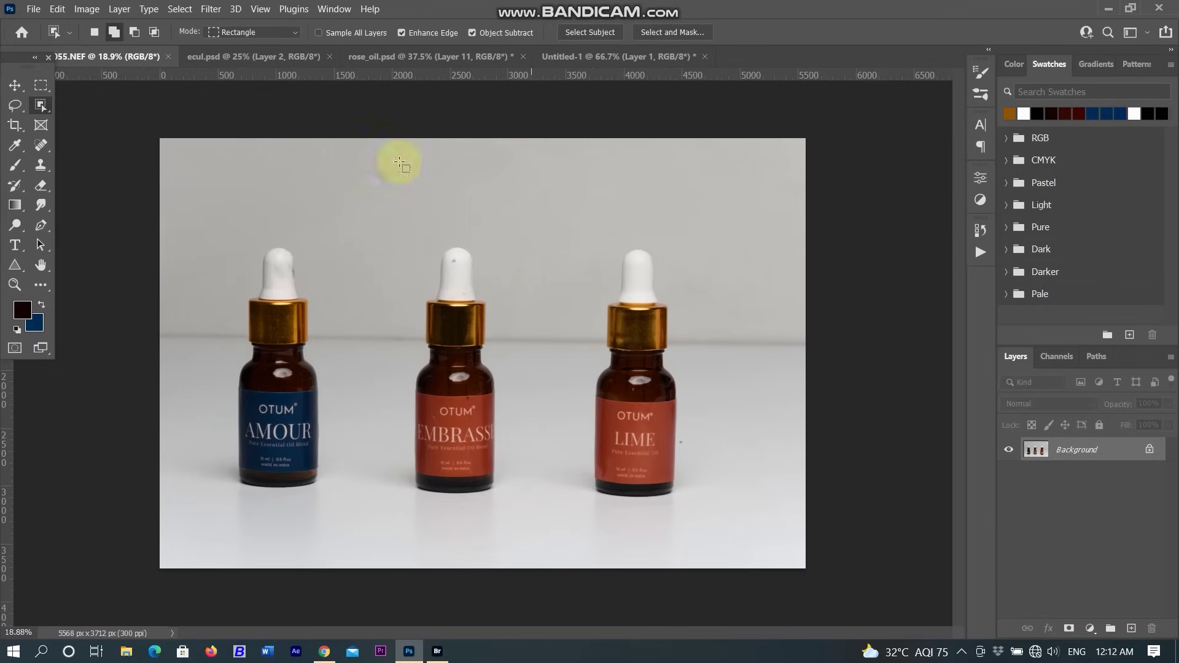
# Step: Select the LIME bottle with the Object Selection tool and copy it
pyautogui.click(39, 106)
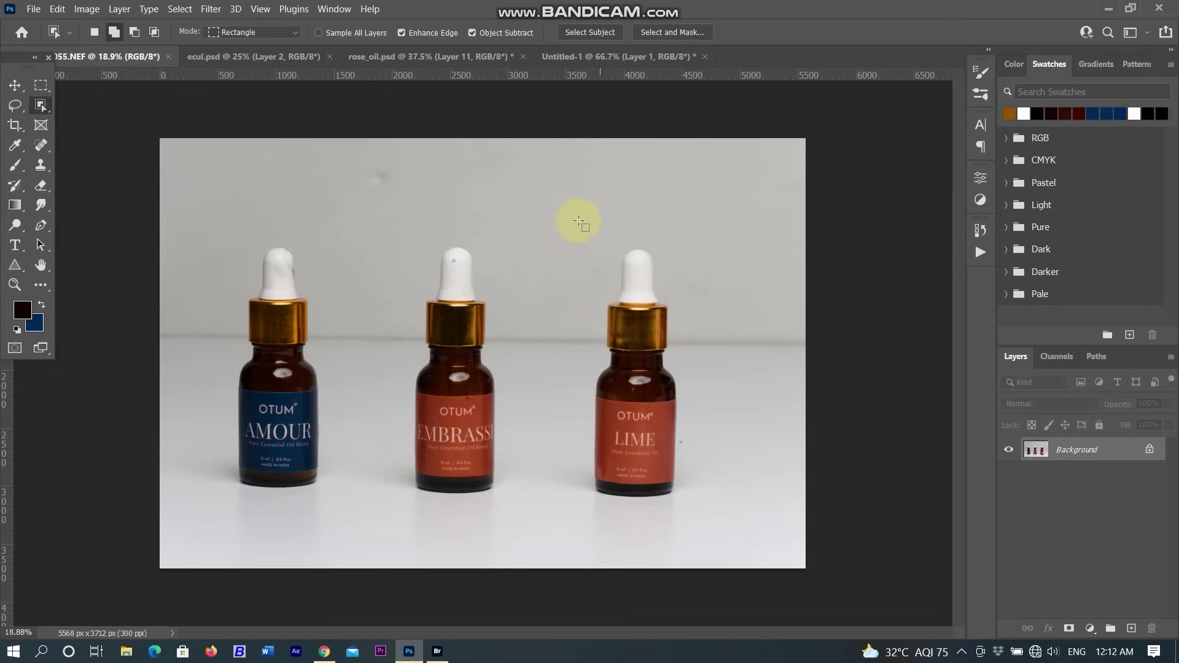
pyautogui.moveTo(562, 198); pyautogui.dragTo(719, 505)
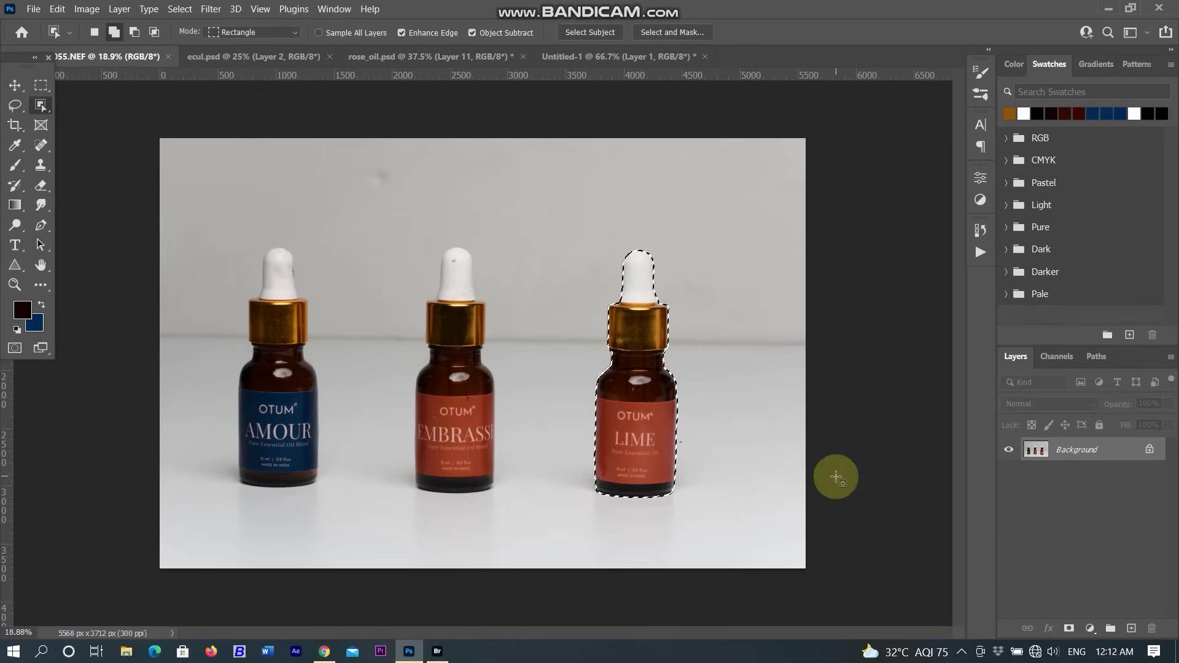
pyautogui.scroll(4, 727, 441)
pyautogui.scroll(4, 706, 414)
pyautogui.scroll(-6, 626, 474)
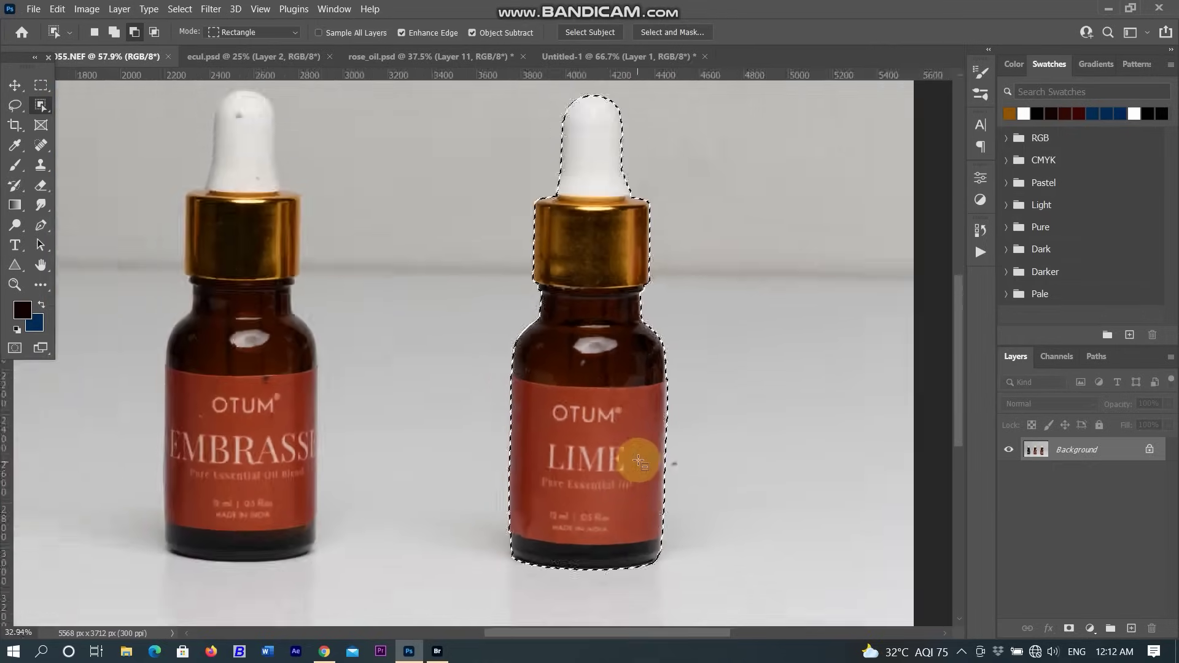
pyautogui.scroll(-4, 638, 464)
pyautogui.click(57, 8)
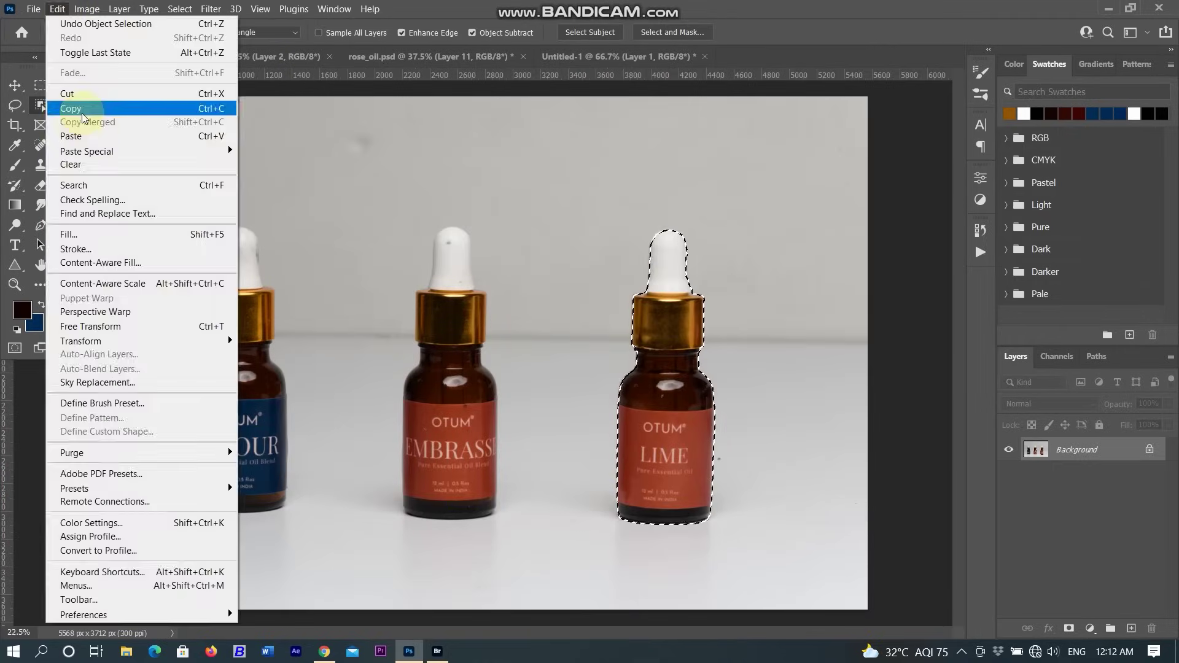
pyautogui.click(88, 112)
pyautogui.click(33, 9)
# Step: Create the new document, paste the LIME bottle, and rotate it about -0.9° to straighten it
pyautogui.click(869, 553)
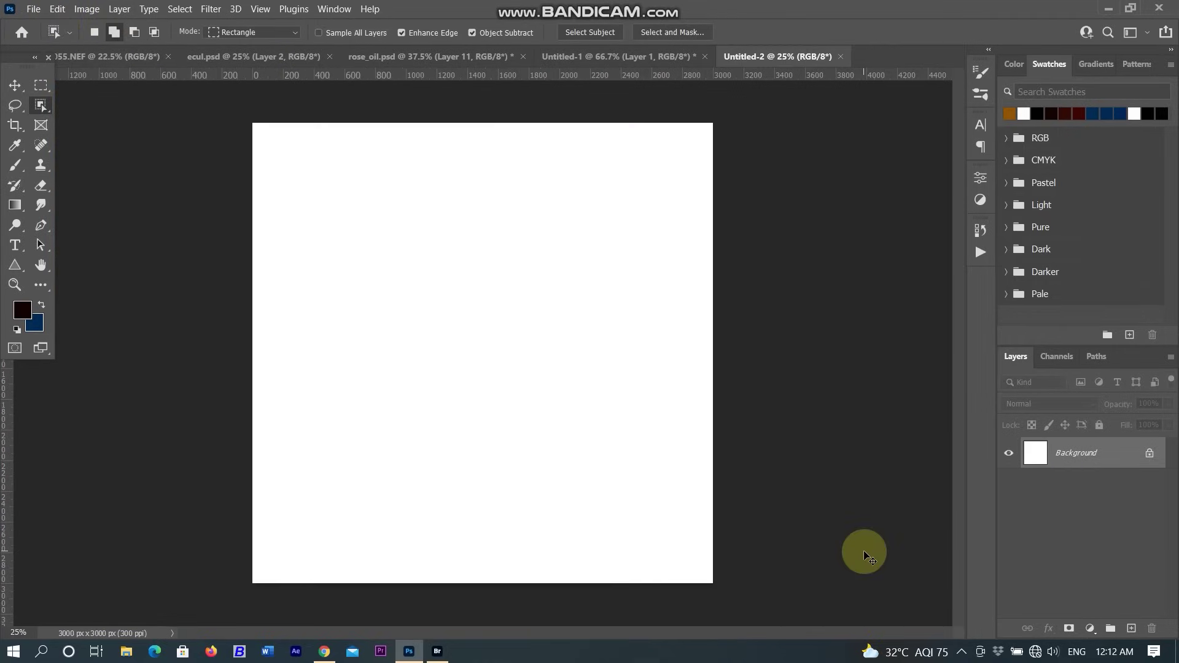
pyautogui.hotkey('ctrl', 'v')
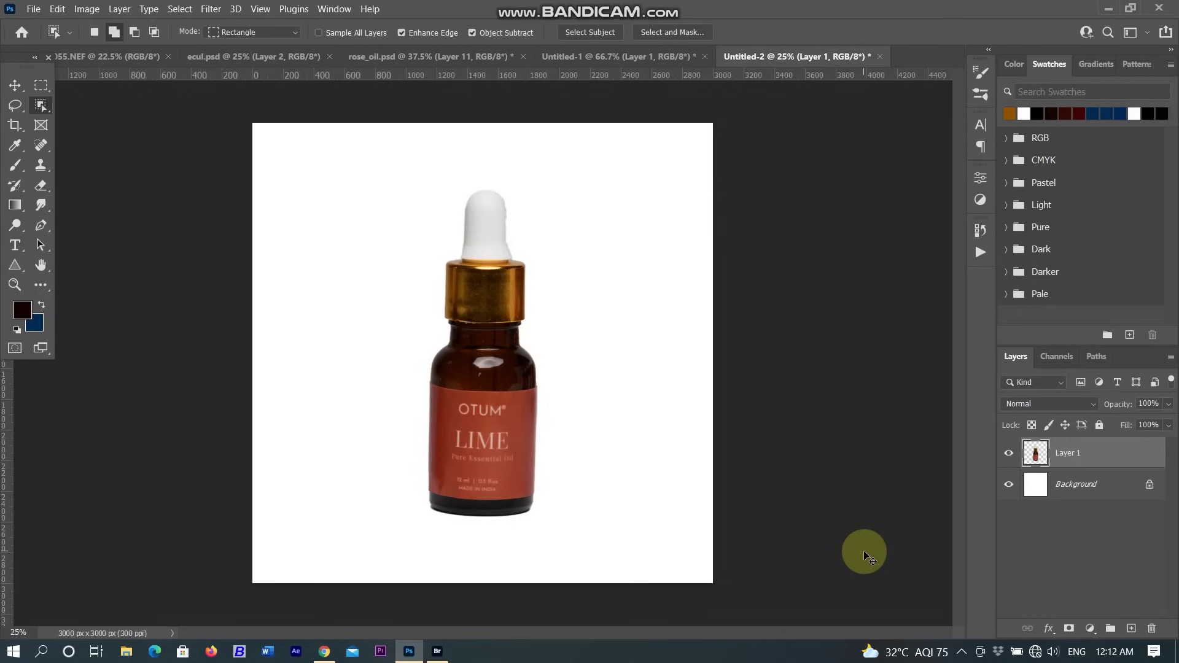
pyautogui.hotkey('ctrl', 't')
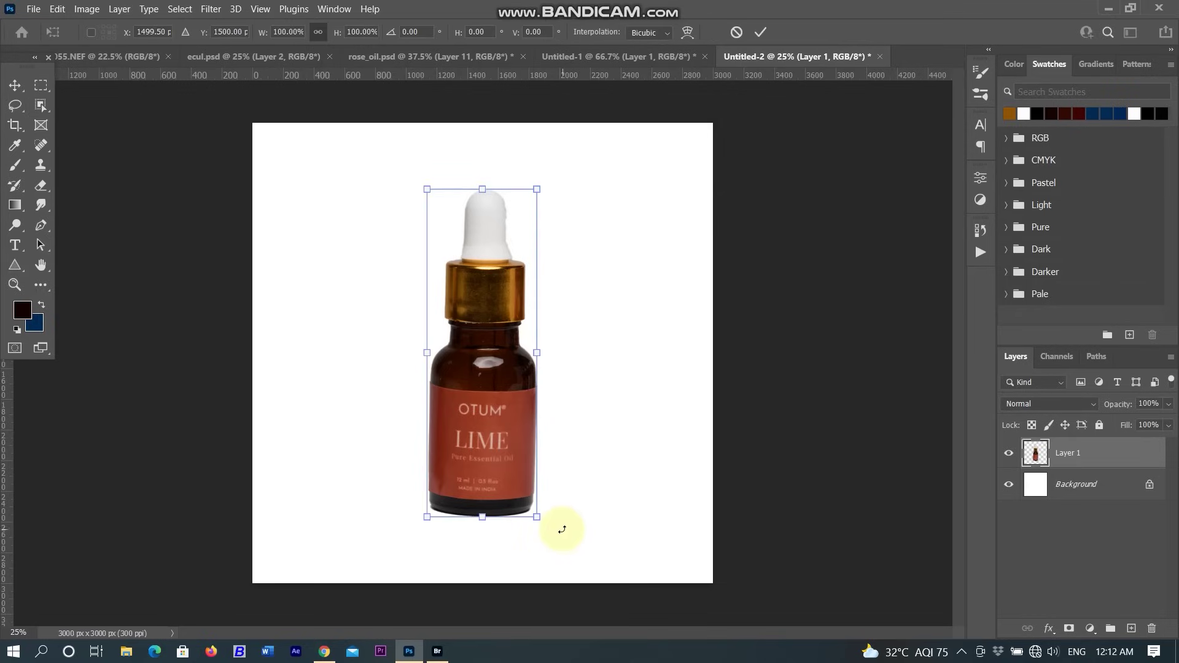
pyautogui.moveTo(562, 530); pyautogui.dragTo(565, 527)
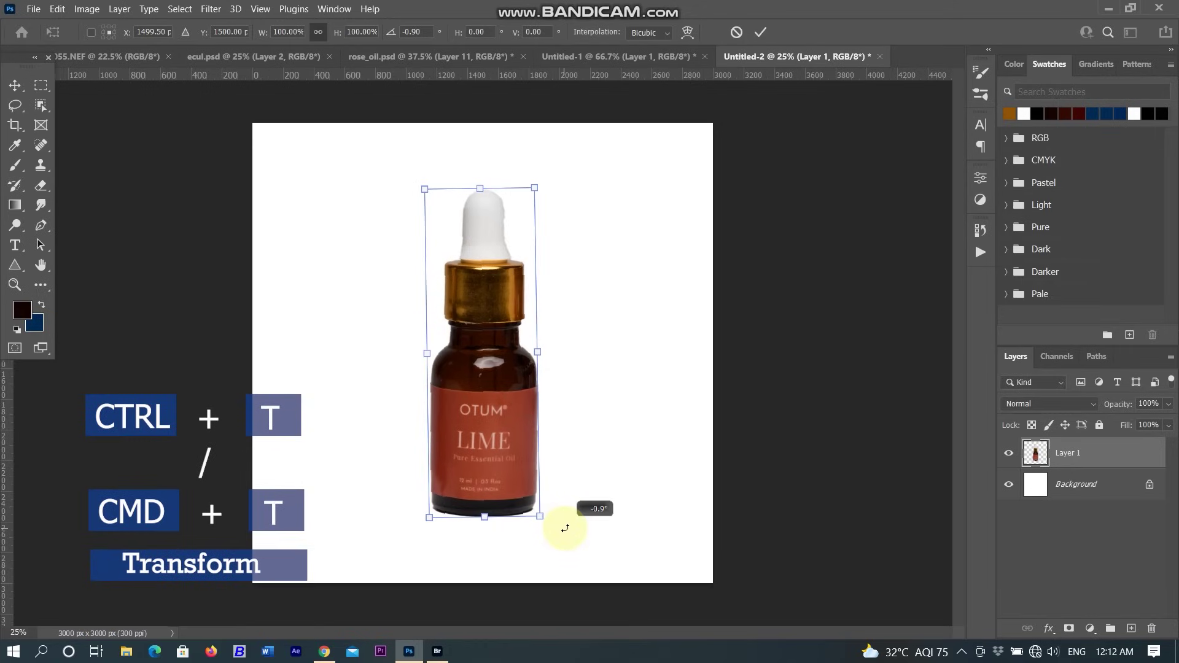
pyautogui.click(760, 33)
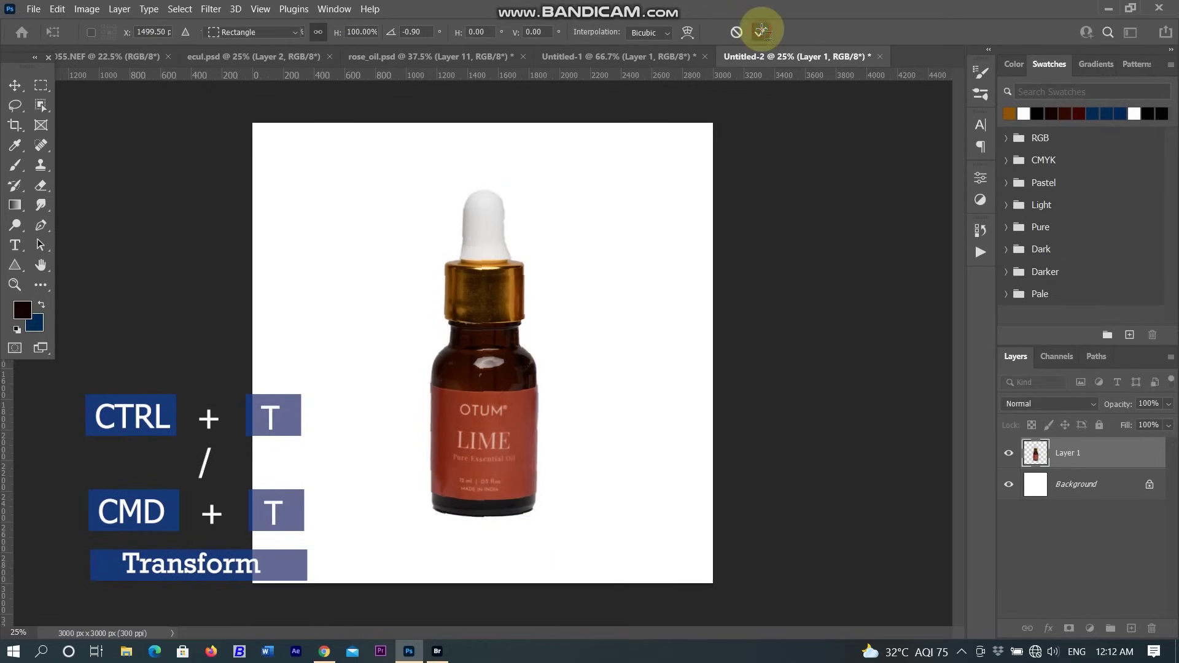
pyautogui.scroll(5, 435, 335)
# Step: Content-Aware Fill the shoulder glare to a new layer, excluding the bottle neck from sampling
pyautogui.click(435, 336)
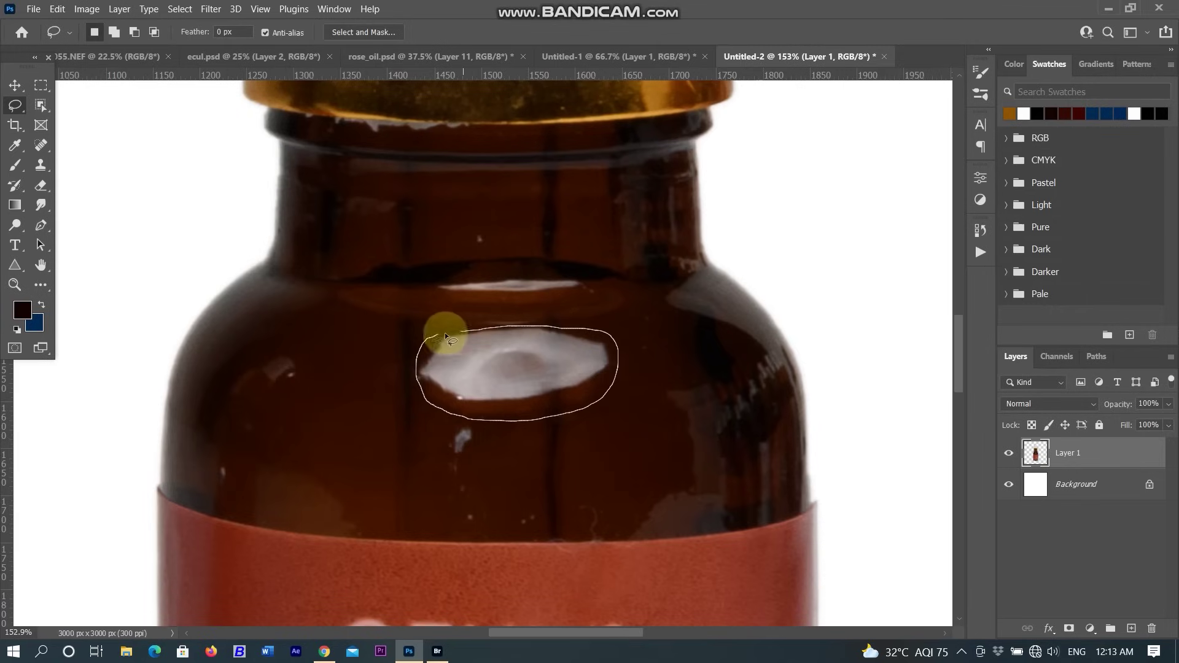
pyautogui.rightClick(500, 351)
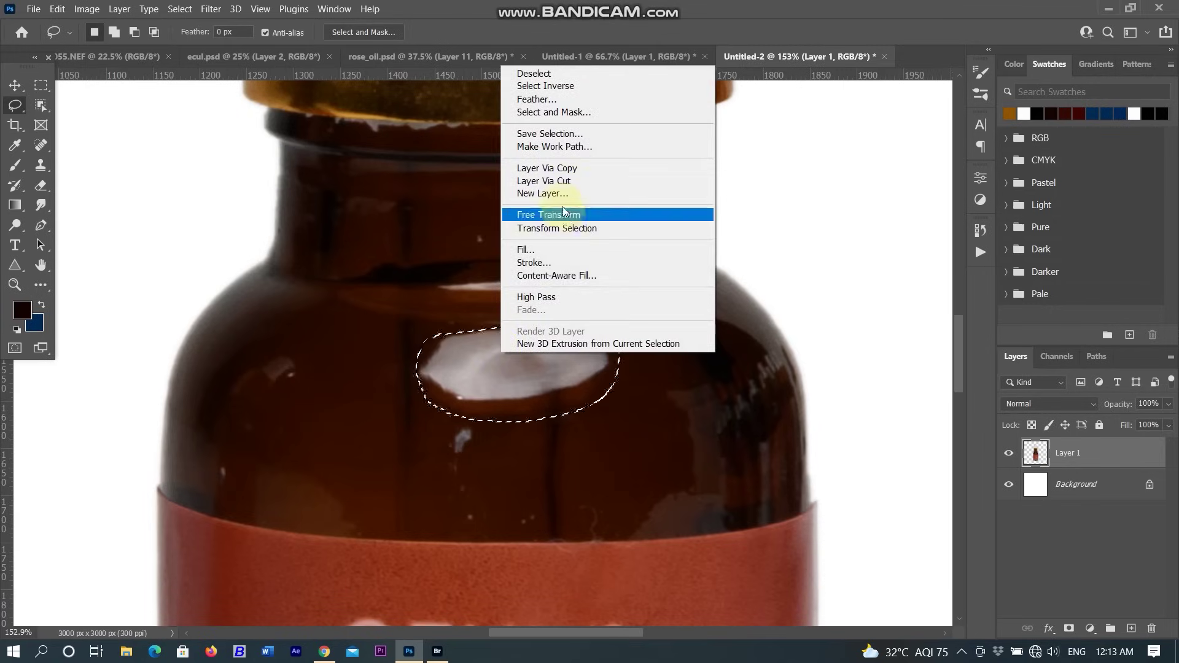
pyautogui.click(556, 274)
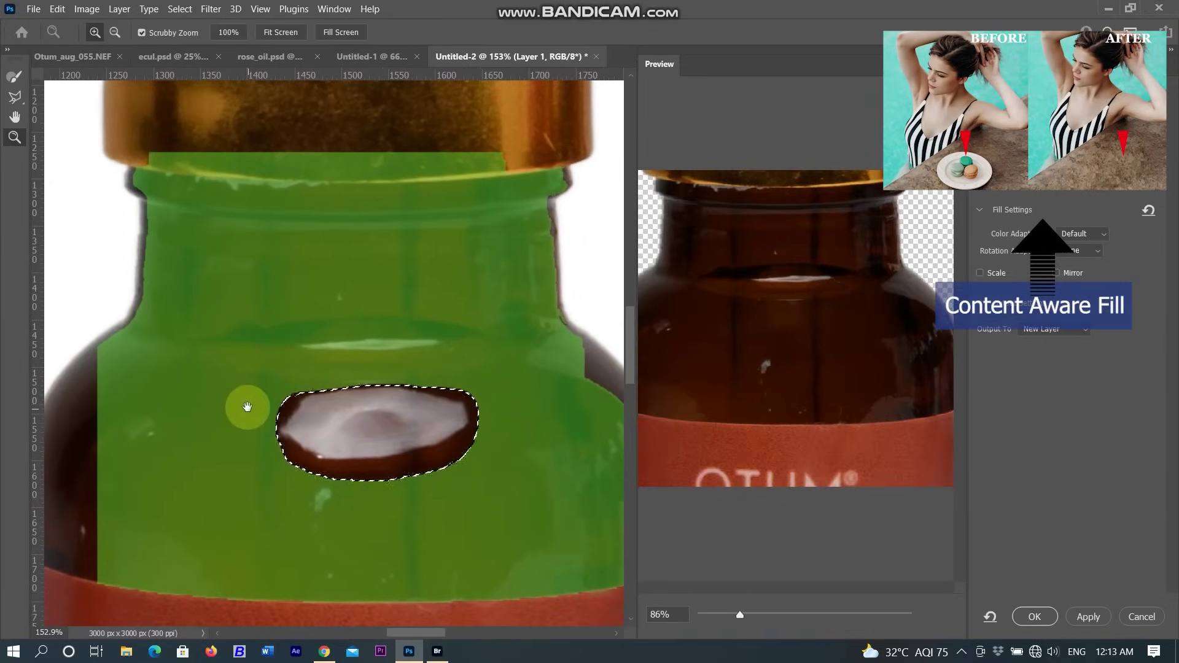
pyautogui.moveTo(246, 340); pyautogui.dragTo(248, 409)
pyautogui.click(14, 76)
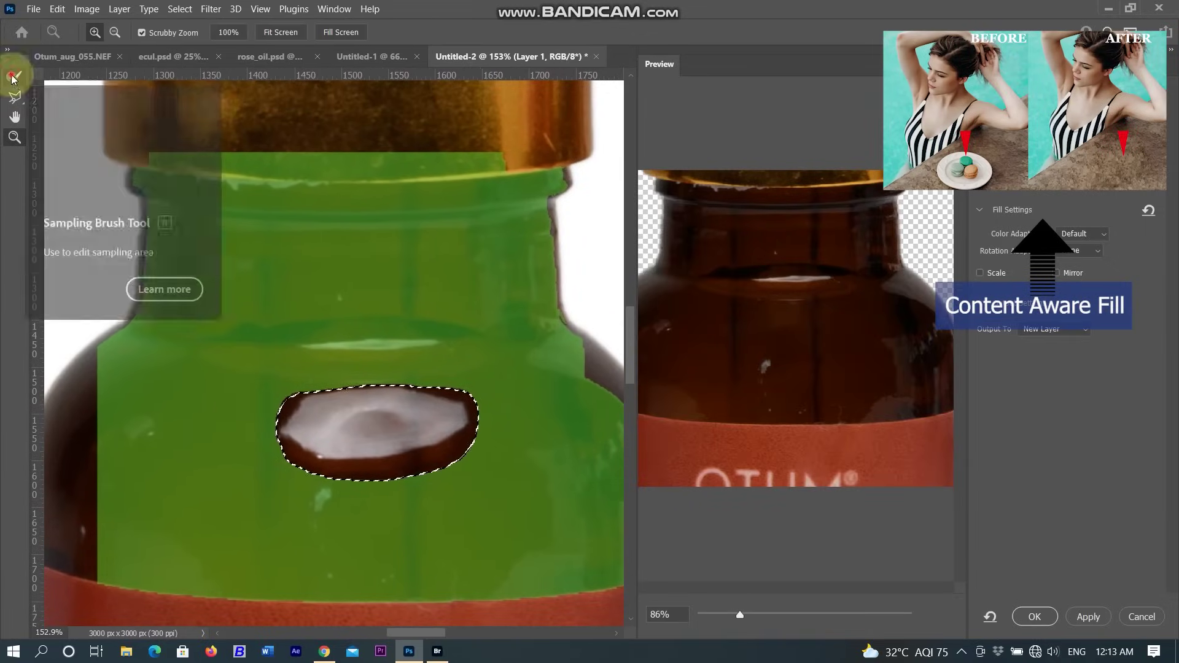
pyautogui.moveTo(157, 179)
pyautogui.mouseDown()
pyautogui.moveTo(576, 176)
pyautogui.moveTo(559, 243)
pyautogui.moveTo(190, 263)
pyautogui.moveTo(473, 169)
pyautogui.moveTo(489, 319)
pyautogui.moveTo(518, 298)
pyautogui.moveTo(492, 264)
pyautogui.moveTo(534, 263)
pyautogui.moveTo(144, 310)
pyautogui.moveTo(514, 332)
pyautogui.moveTo(392, 349)
pyautogui.moveTo(489, 361)
pyautogui.moveTo(562, 342)
pyautogui.moveTo(249, 377)
pyautogui.moveTo(176, 356)
pyautogui.moveTo(218, 344)
pyautogui.moveTo(280, 363)
pyautogui.moveTo(155, 343)
pyautogui.mouseUp()
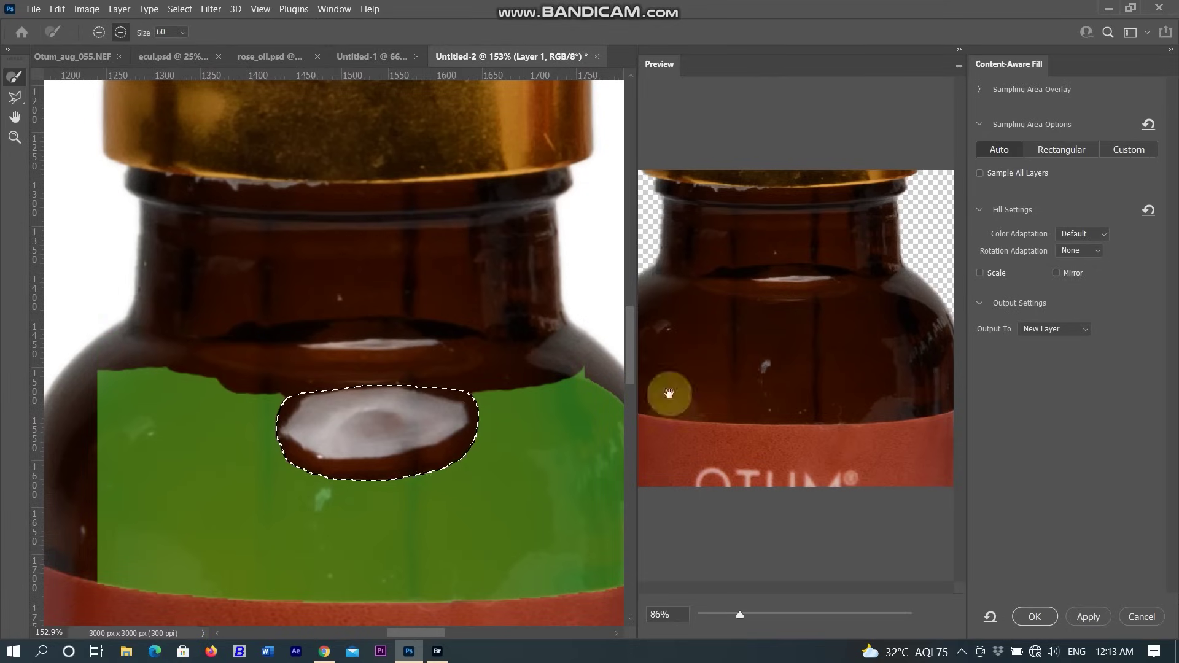
pyautogui.click(1085, 618)
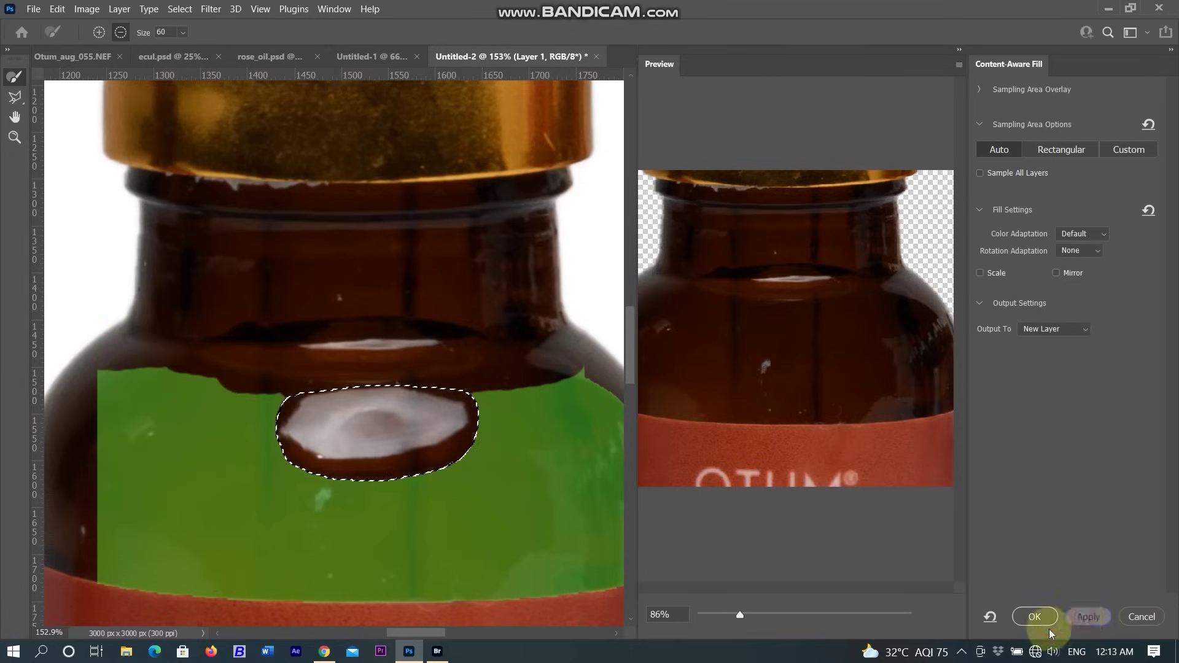
pyautogui.click(1034, 618)
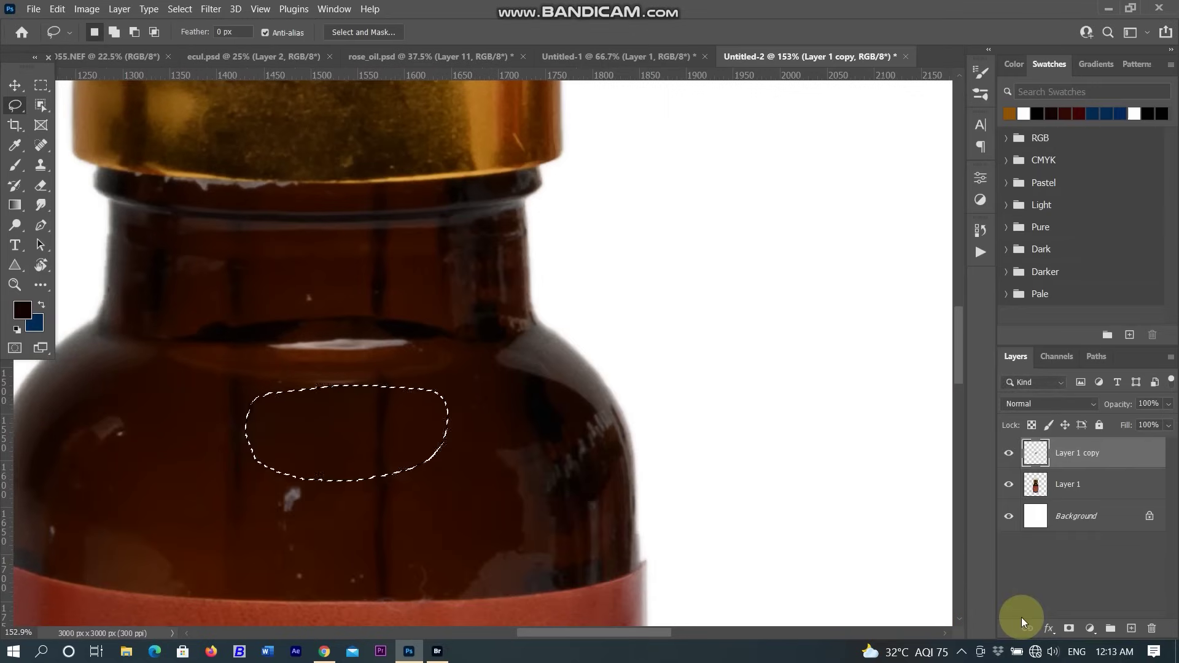
# Step: On a new deselected layer, spot-heal the thin white highlight and a white speck
pyautogui.hotkey('ctrl', 'd')
pyautogui.click(1132, 628)
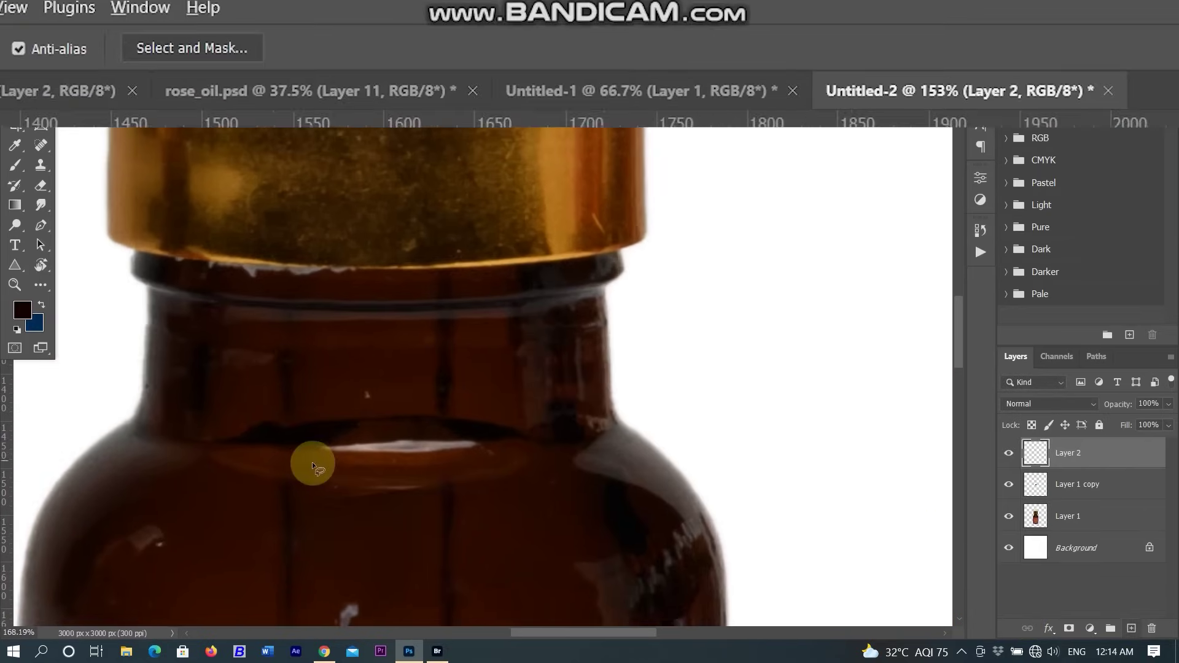
pyautogui.scroll(3, 331, 461)
pyautogui.scroll(1, 330, 462)
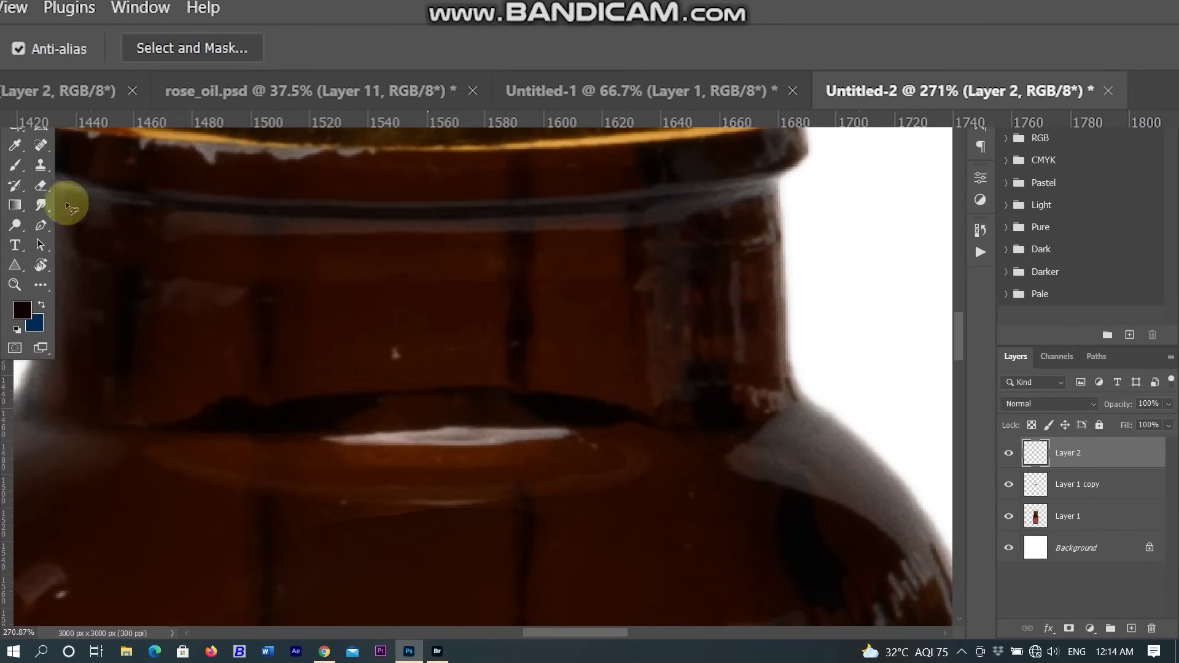
pyautogui.click(40, 145)
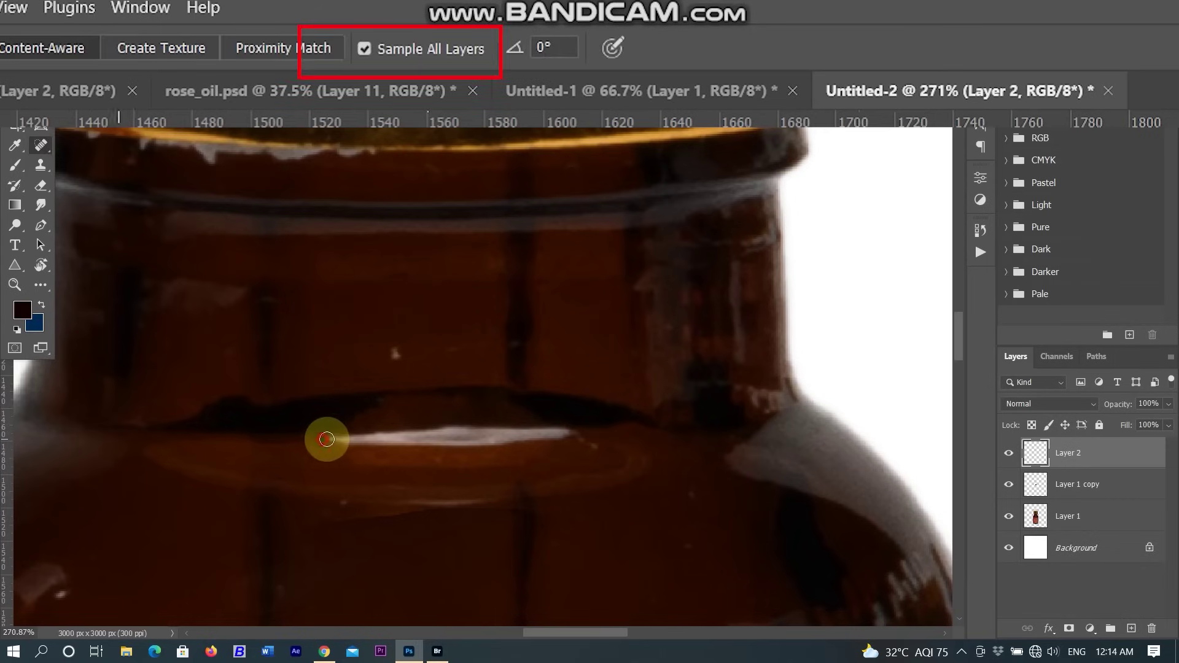
pyautogui.moveTo(365, 441); pyautogui.dragTo(566, 429)
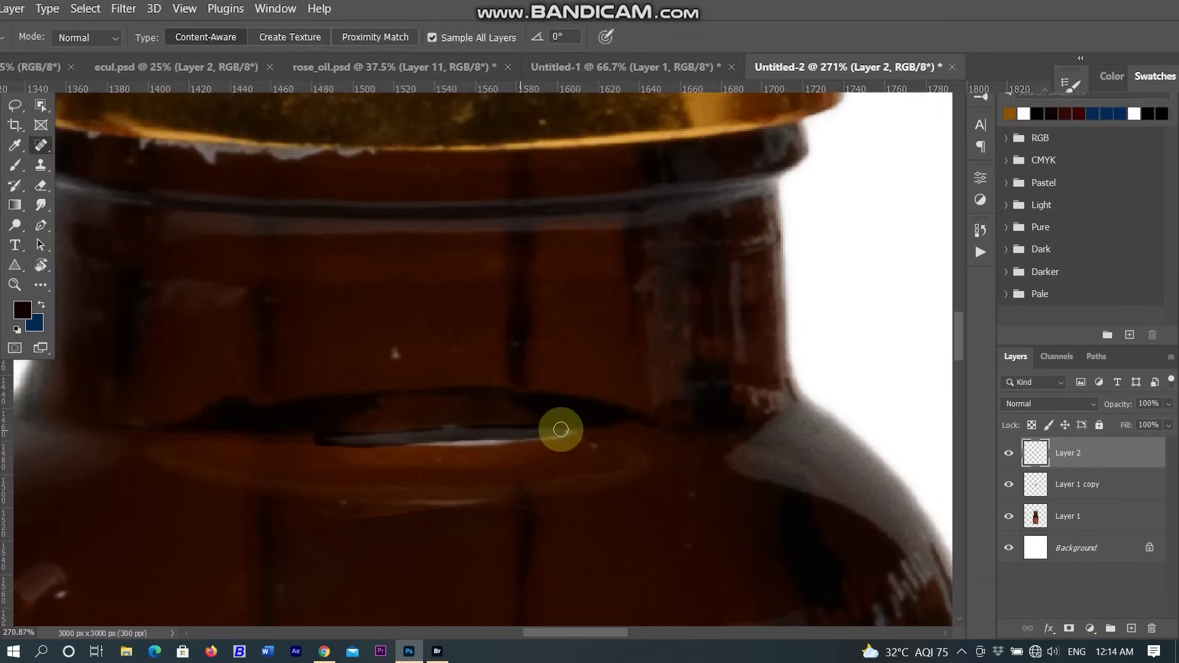
pyautogui.moveTo(419, 441); pyautogui.dragTo(501, 442)
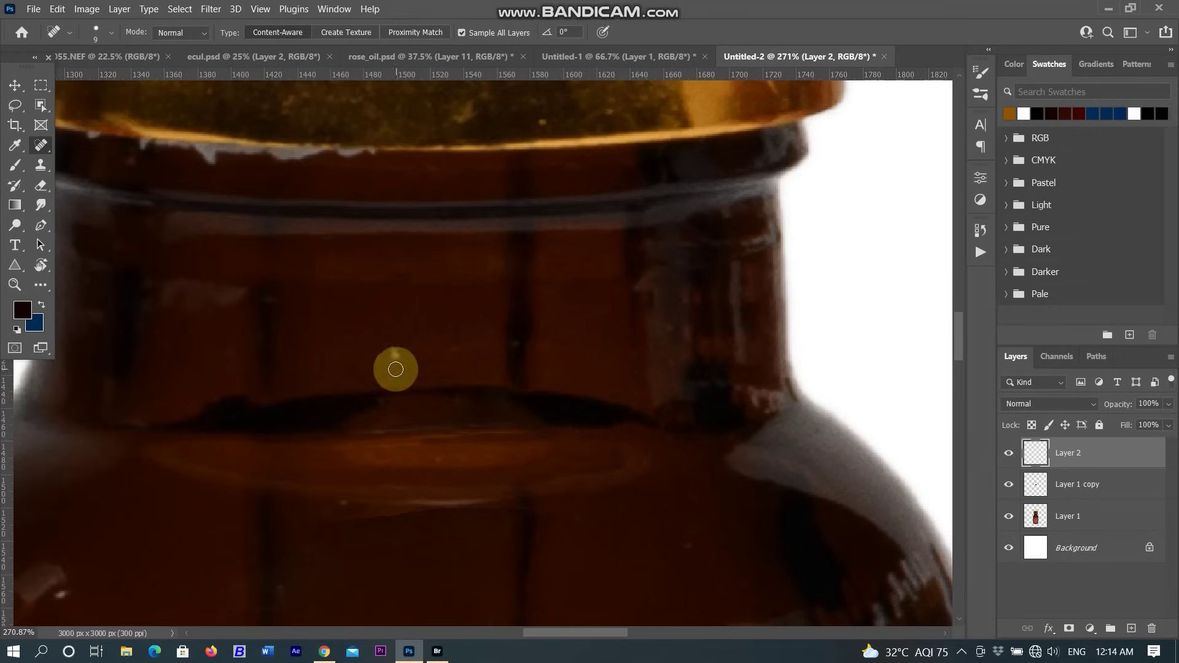
pyautogui.click(397, 352)
# Step: With a larger brush, heal the light specks near the bottom and the lower-right reflection
pyautogui.press(']')
pyautogui.press(']')
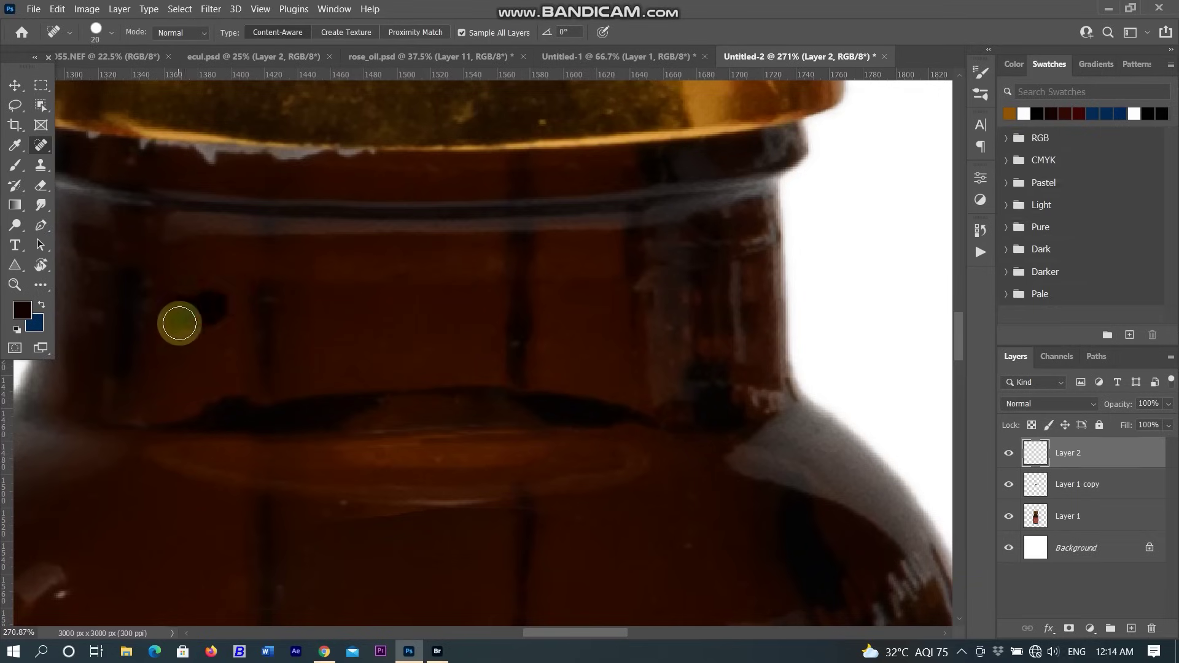
pyautogui.moveTo(233, 554); pyautogui.dragTo(352, 400)
pyautogui.moveTo(197, 421); pyautogui.dragTo(310, 363)
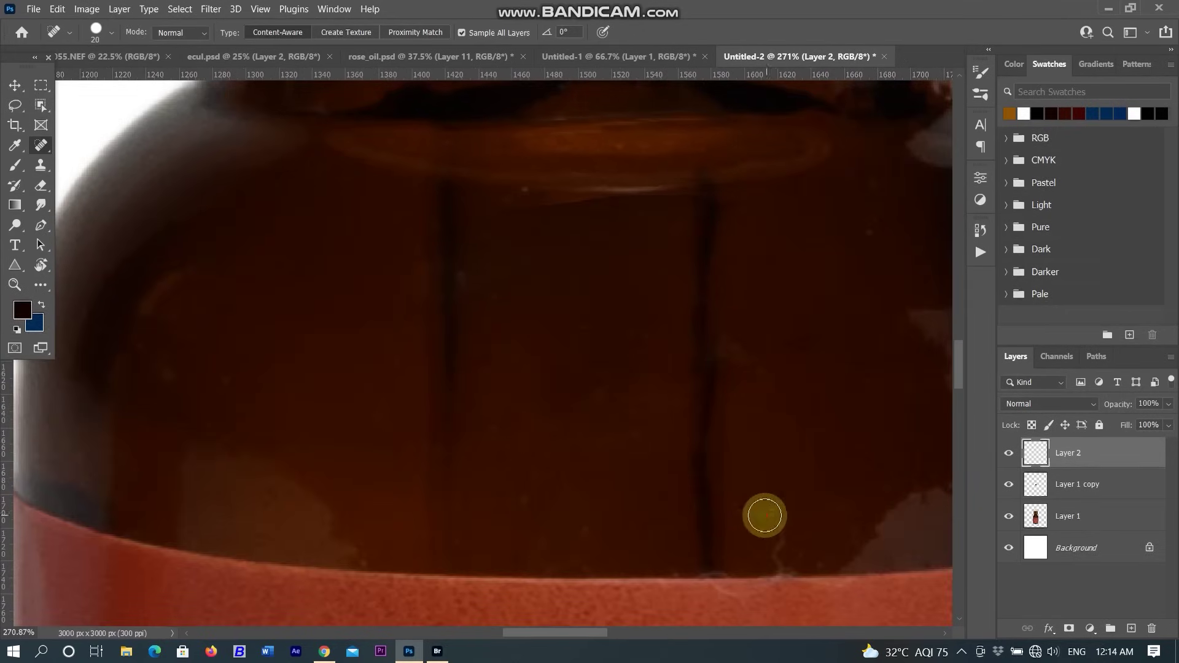
pyautogui.moveTo(547, 379); pyautogui.dragTo(822, 460)
pyautogui.scroll(-2, 822, 459)
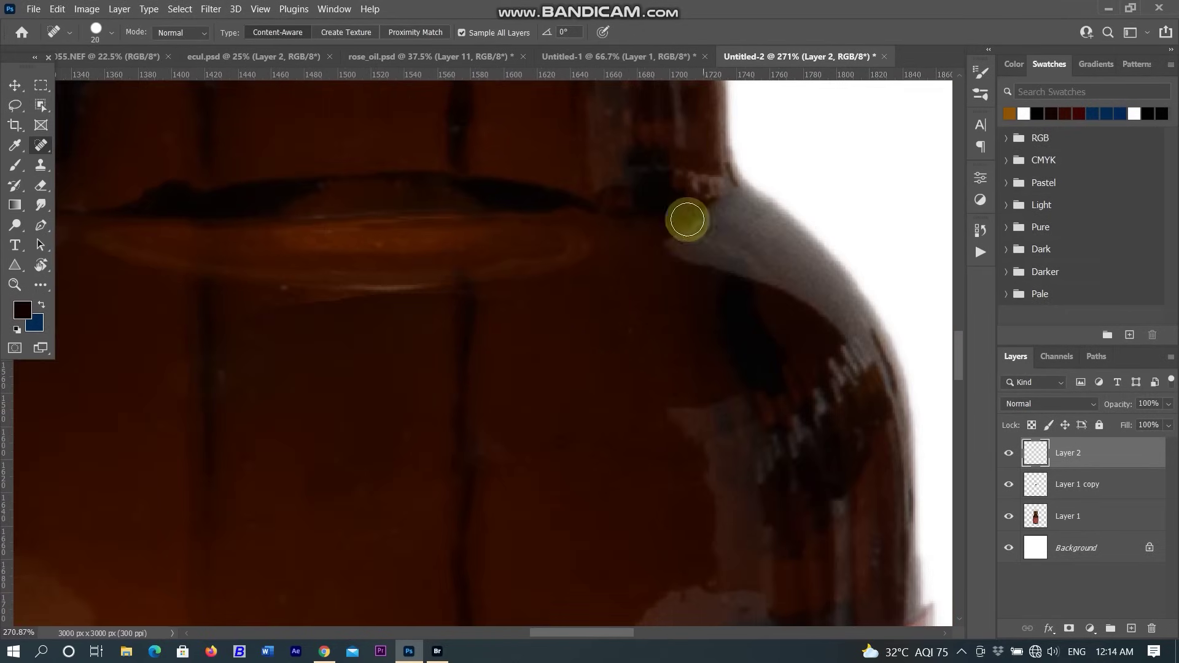
pyautogui.scroll(-1, 639, 411)
pyautogui.scroll(-2, 638, 411)
pyautogui.scroll(-2, 692, 442)
pyautogui.scroll(3, 519, 384)
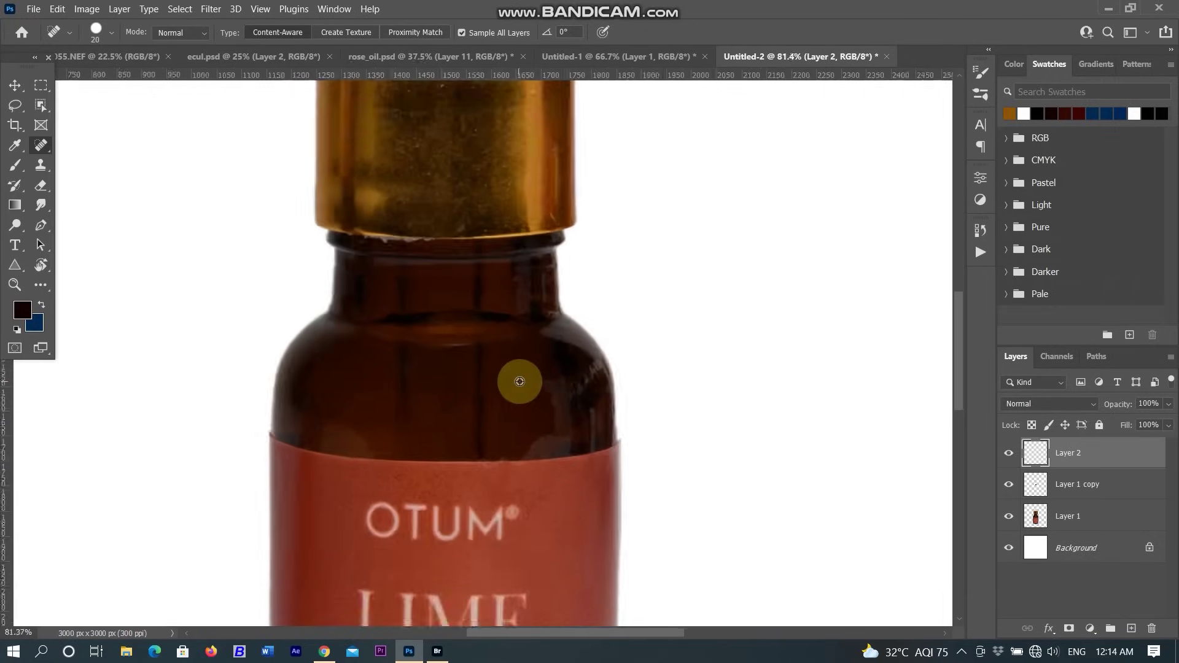
pyautogui.scroll(1, 532, 386)
pyautogui.moveTo(532, 385); pyautogui.dragTo(432, 524)
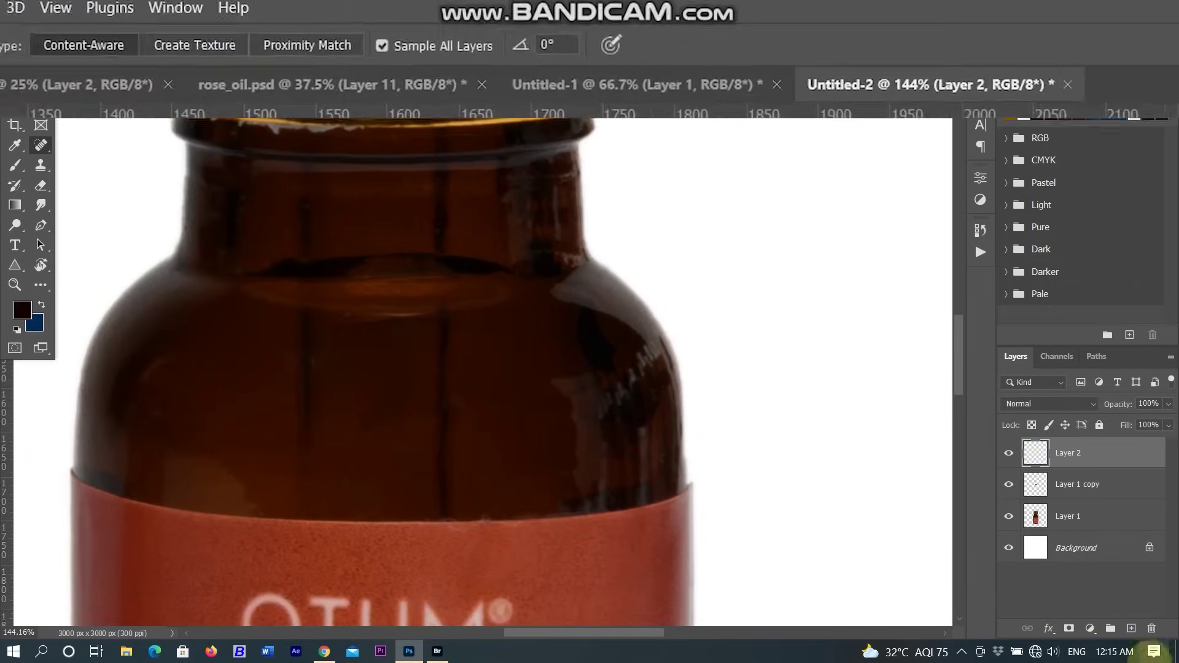
# Step: On a new layer, clone dark glass over the lighter patches above the LIME label
pyautogui.click(1129, 629)
pyautogui.scroll(2, 541, 434)
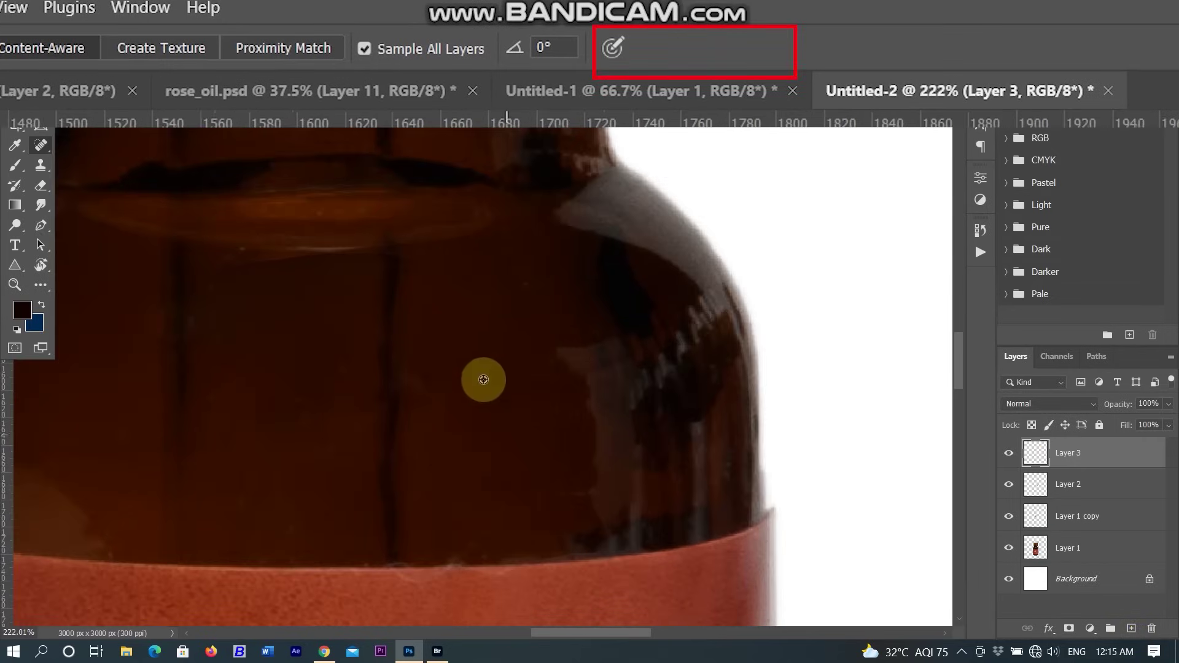
pyautogui.click(42, 166)
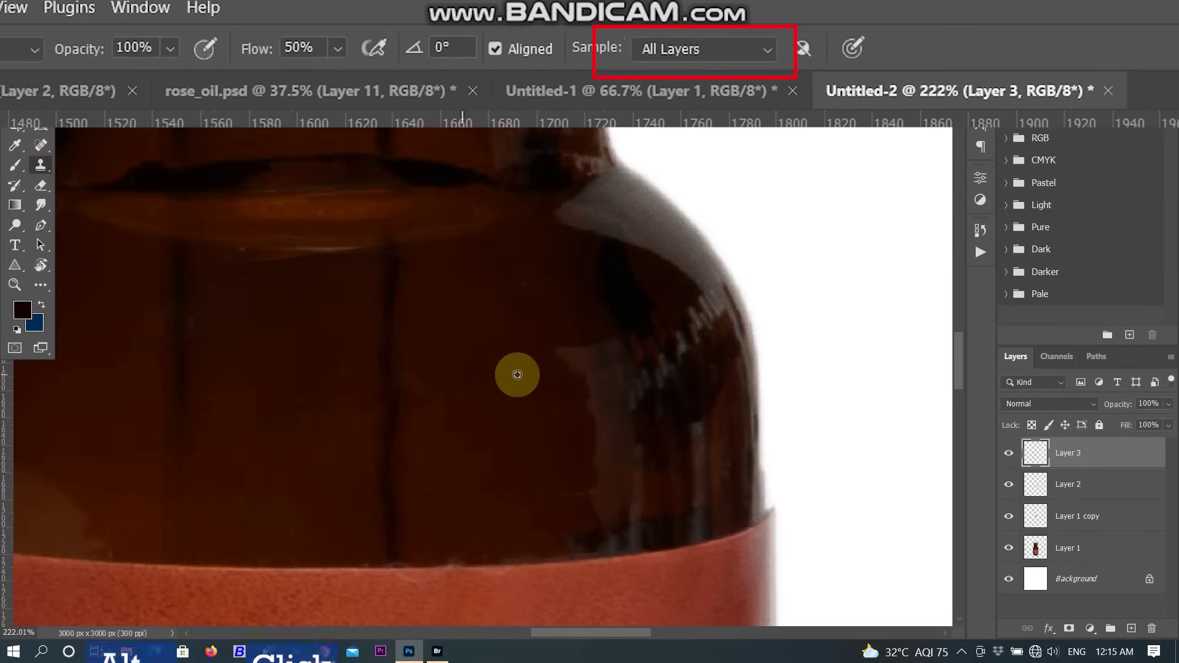
pyautogui.scroll(1, 516, 372)
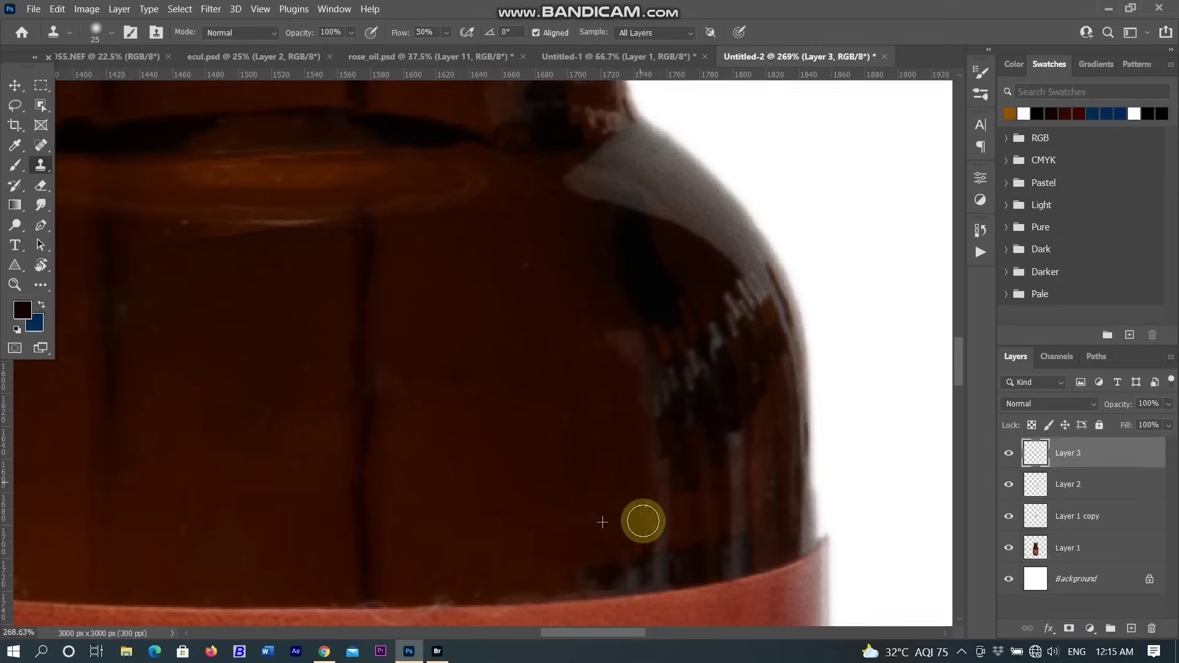
pyautogui.scroll(-2, 510, 472)
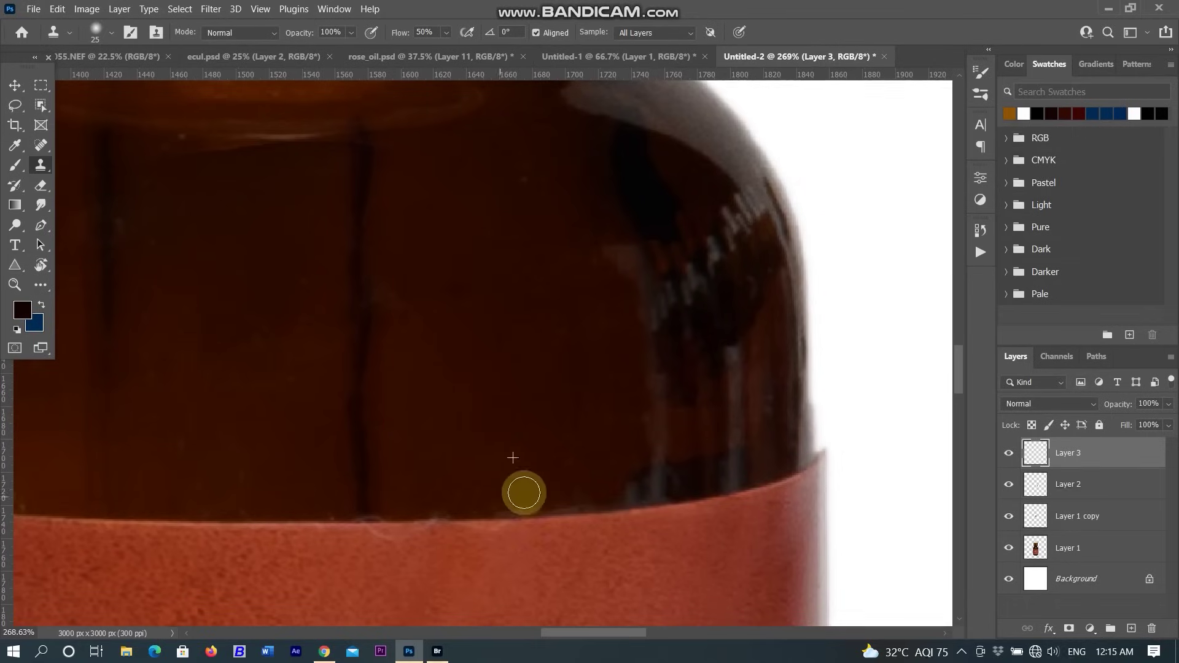
pyautogui.hscroll(-5, 613, 487)
pyautogui.moveTo(373, 455)
pyautogui.mouseDown()
pyautogui.moveTo(363, 534)
pyautogui.moveTo(493, 566)
pyautogui.moveTo(326, 536)
pyautogui.mouseUp()
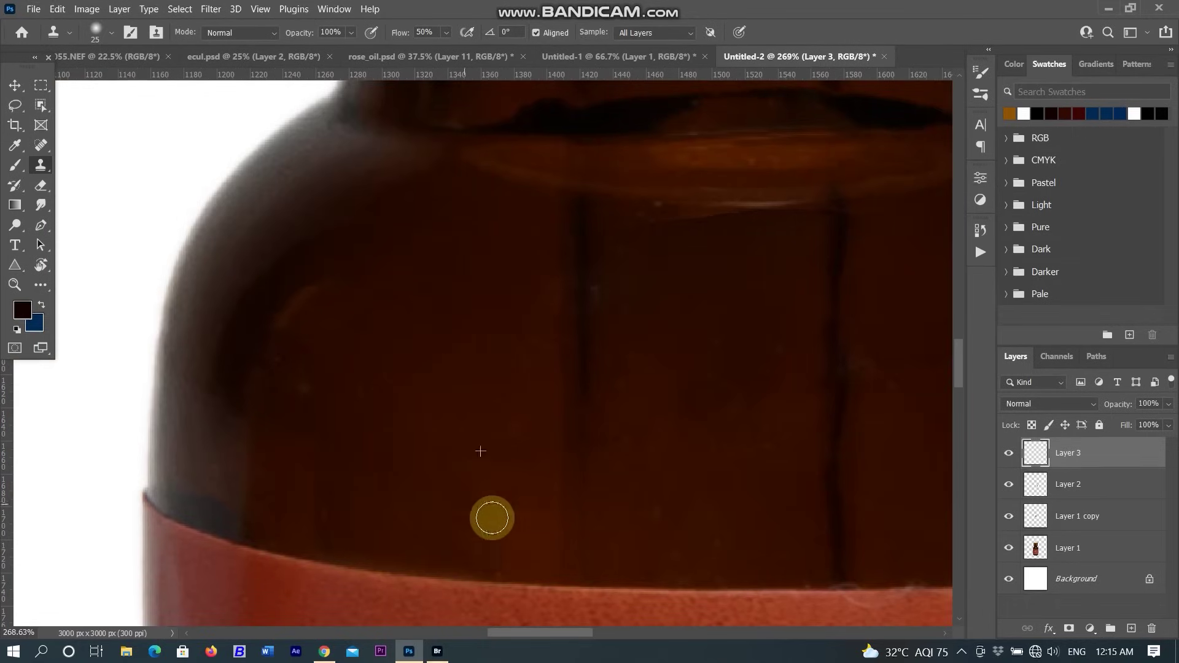
pyautogui.moveTo(475, 439)
pyautogui.mouseDown()
pyautogui.moveTo(489, 547)
pyautogui.moveTo(512, 435)
pyautogui.mouseUp()
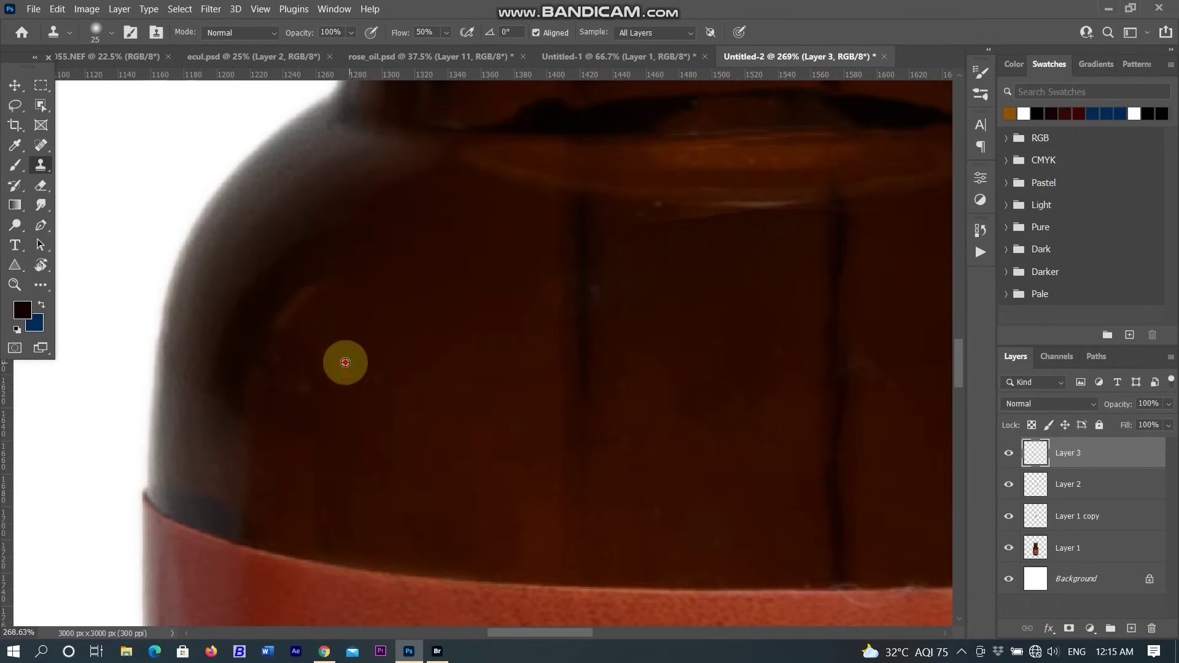
pyautogui.moveTo(419, 445)
pyautogui.mouseDown()
pyautogui.moveTo(501, 519)
pyautogui.moveTo(429, 513)
pyautogui.mouseUp()
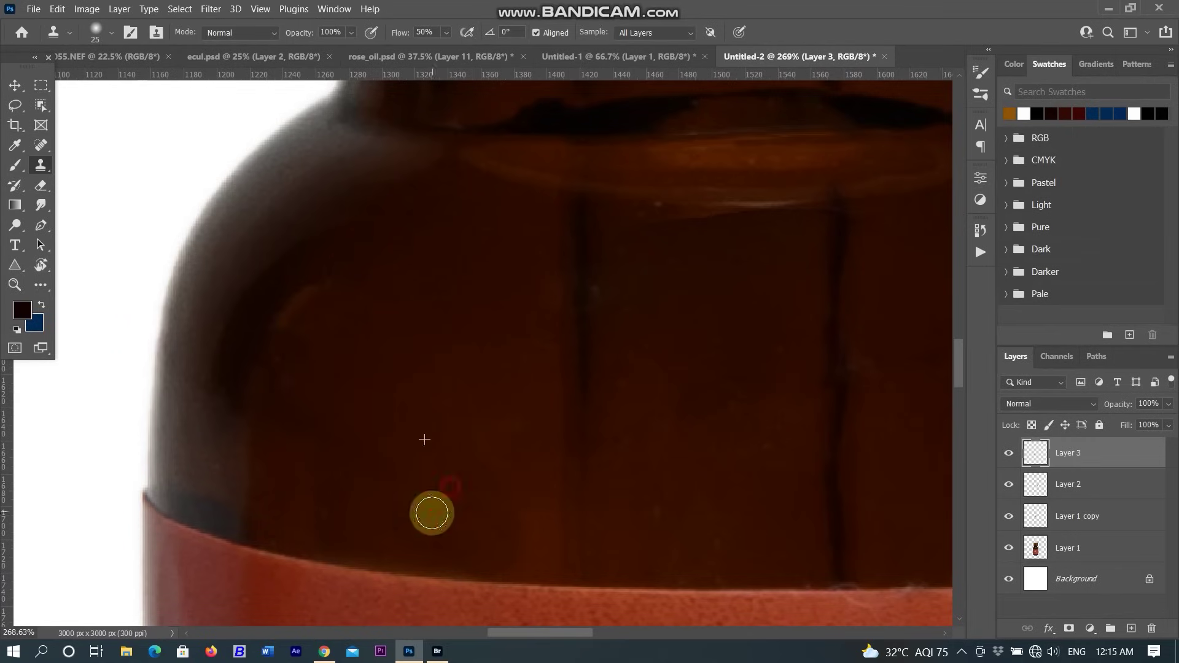
pyautogui.click(580, 278)
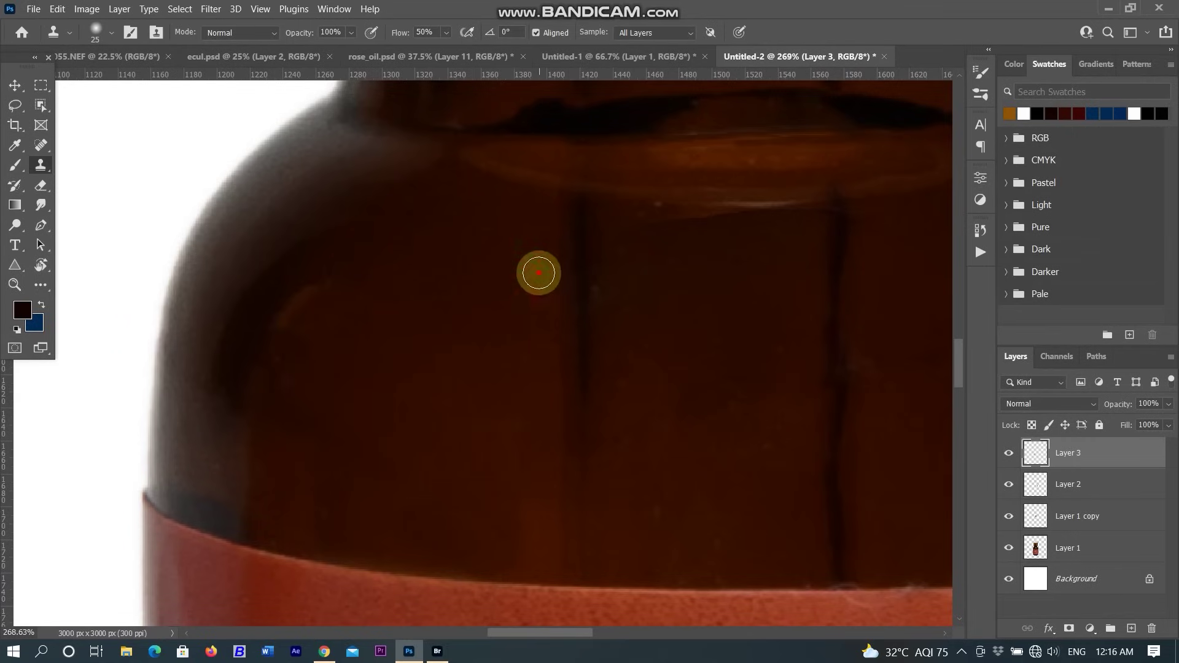
pyautogui.scroll(2, 602, 316)
pyautogui.hscroll(3, 534, 313)
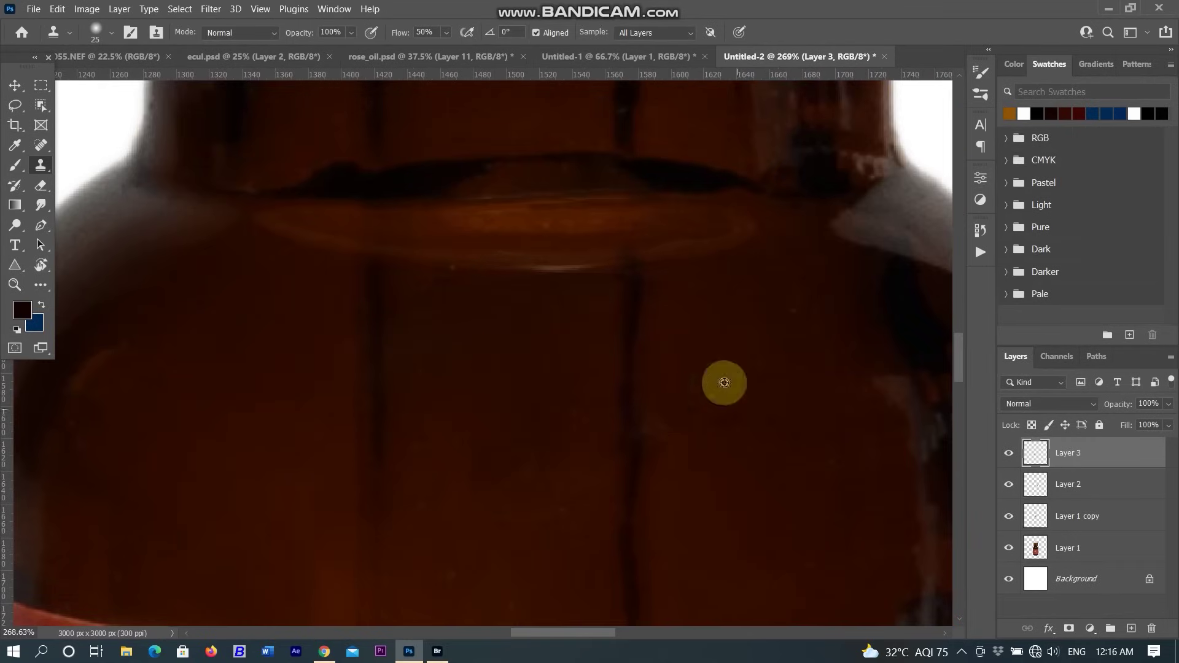
pyautogui.scroll(-2, 640, 421)
pyautogui.scroll(-3, 637, 424)
pyautogui.scroll(3, 480, 240)
pyautogui.scroll(-3, 480, 241)
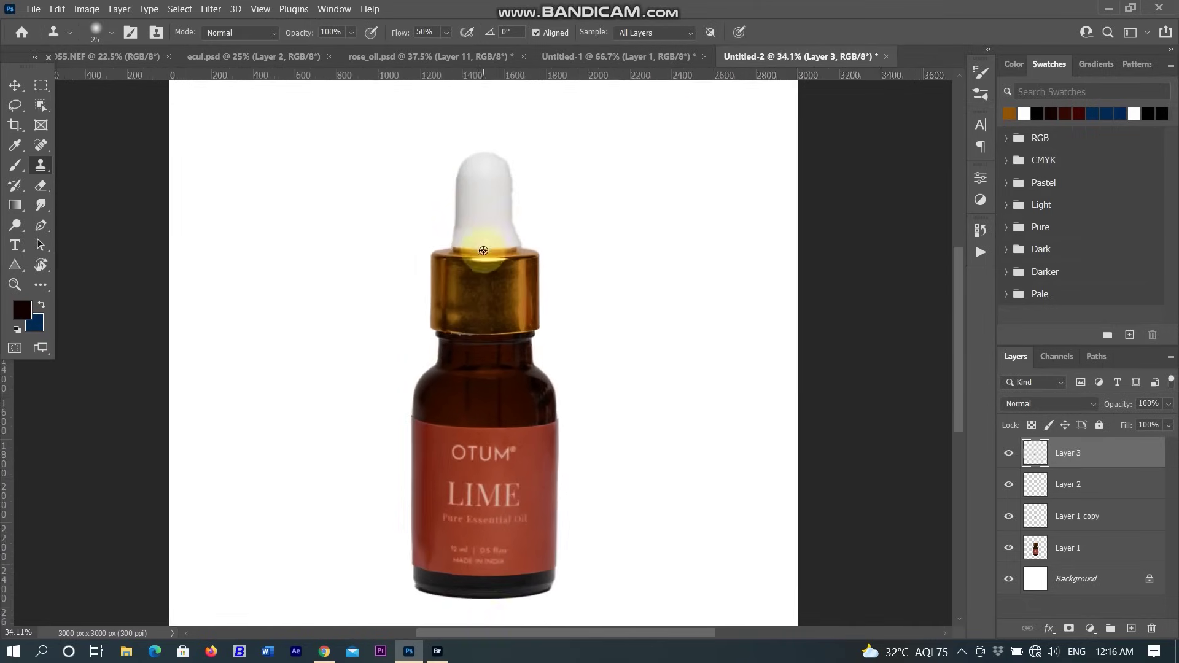
pyautogui.scroll(1, 480, 239)
# Step: Group Layers 1–3 and add Curves with white point 225, black point 19, and a midpoint at 124
pyautogui.keyDown('shift'); pyautogui.click(1070, 548); pyautogui.keyUp('shift')
pyautogui.hotkey('ctrl', 'g')
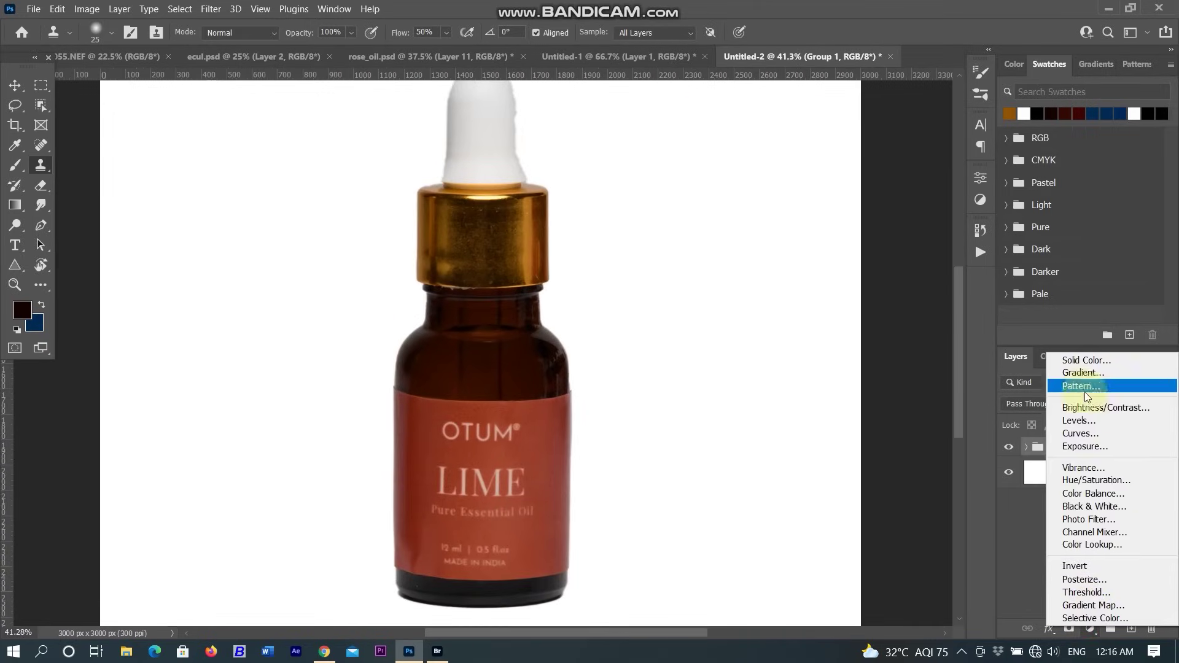
pyautogui.click(1083, 433)
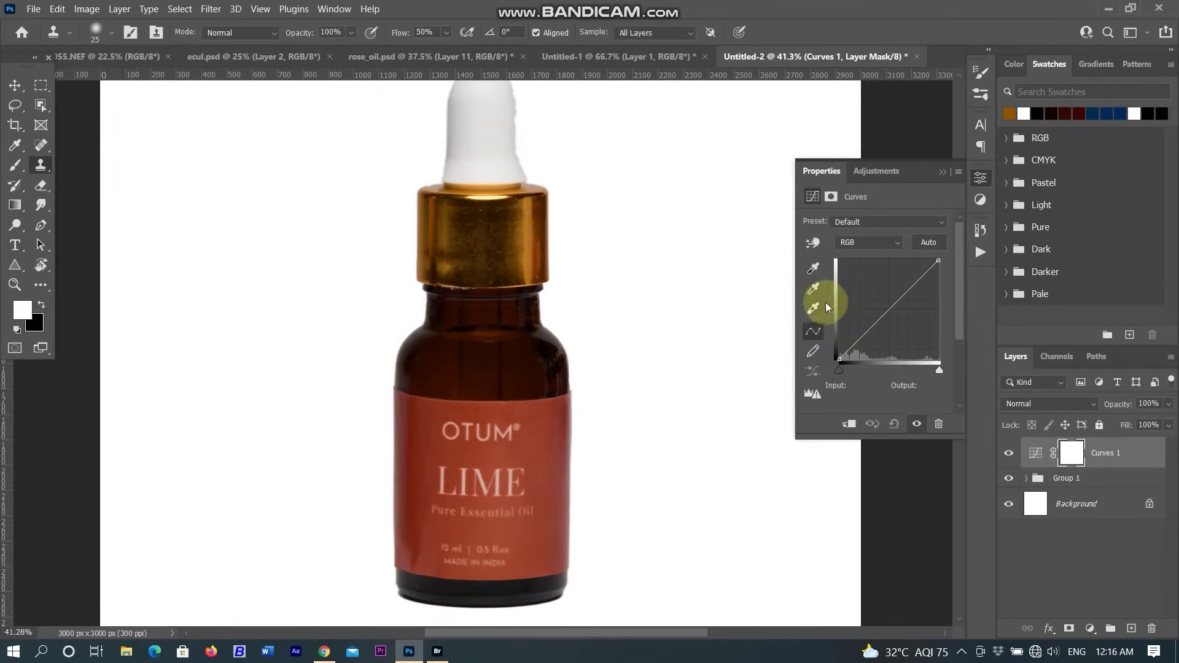
pyautogui.moveTo(936, 260); pyautogui.dragTo(927, 258)
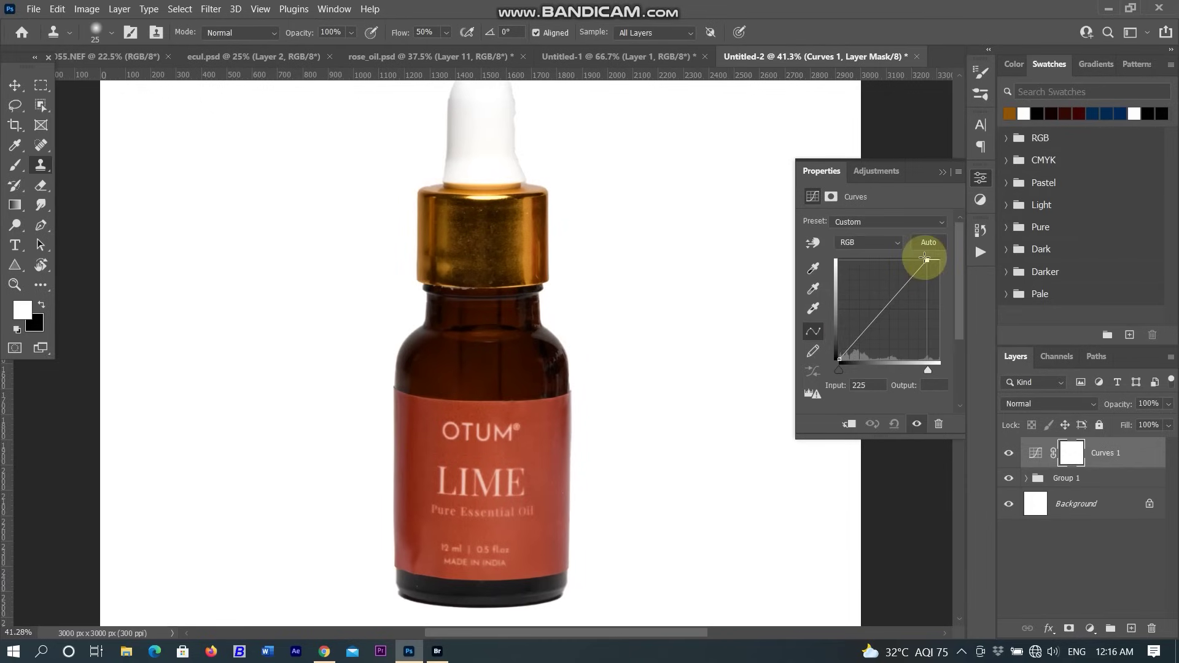
pyautogui.moveTo(837, 370); pyautogui.dragTo(842, 369)
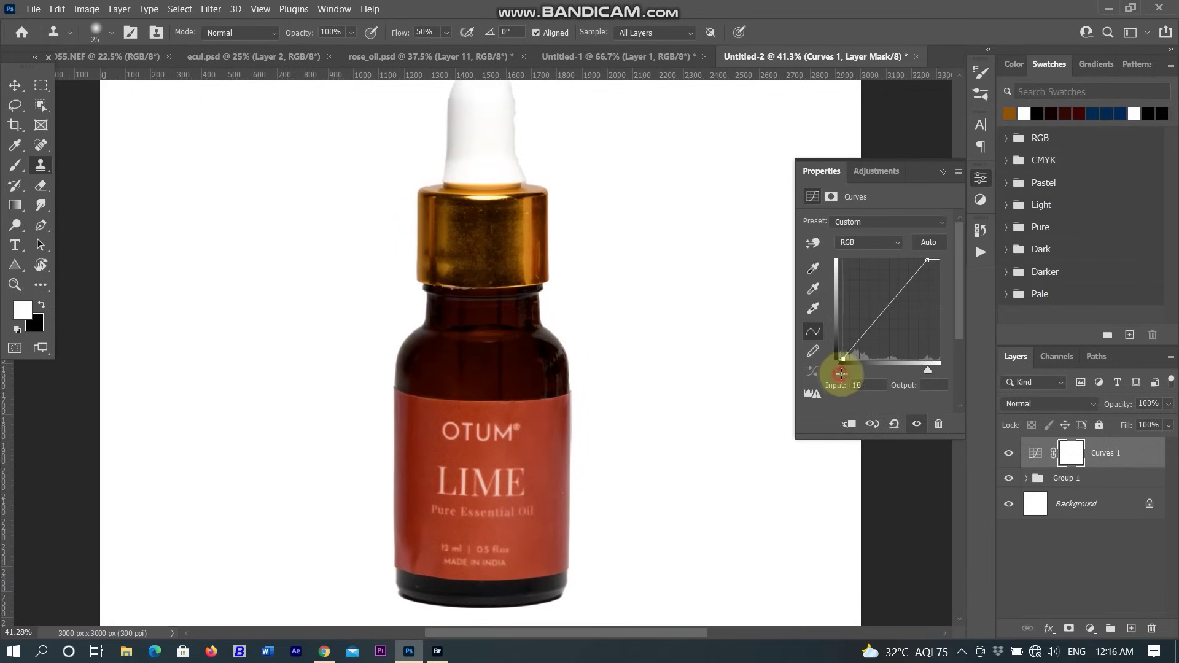
pyautogui.moveTo(892, 303); pyautogui.dragTo(887, 299)
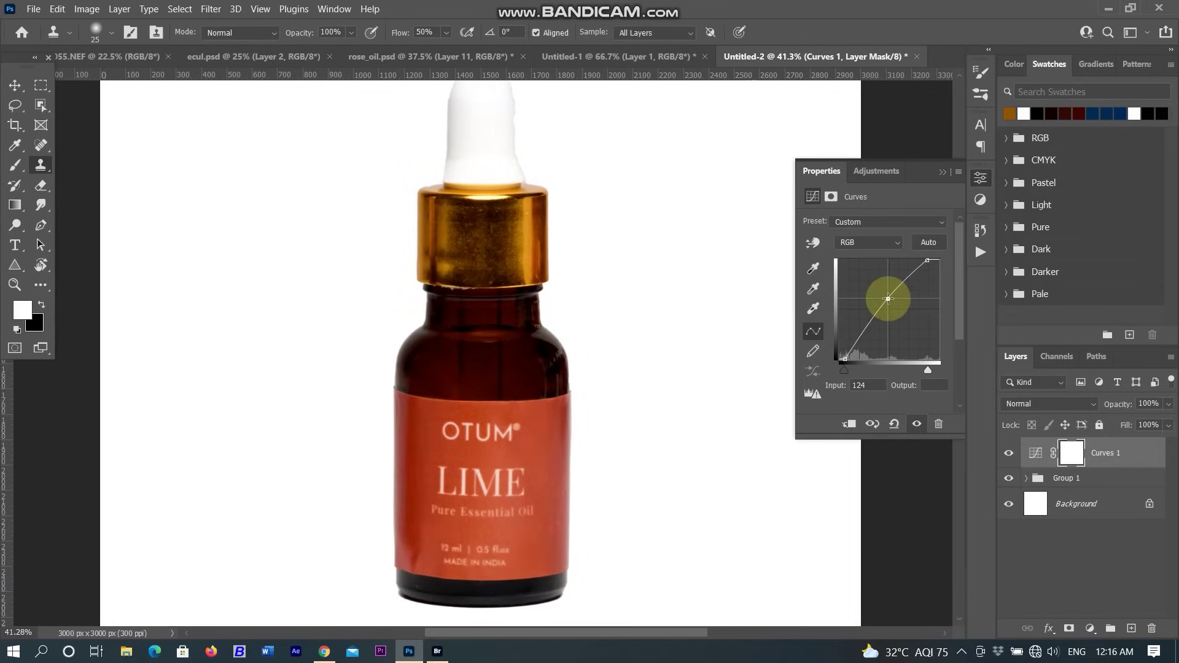
pyautogui.click(961, 181)
pyautogui.scroll(-1, 617, 417)
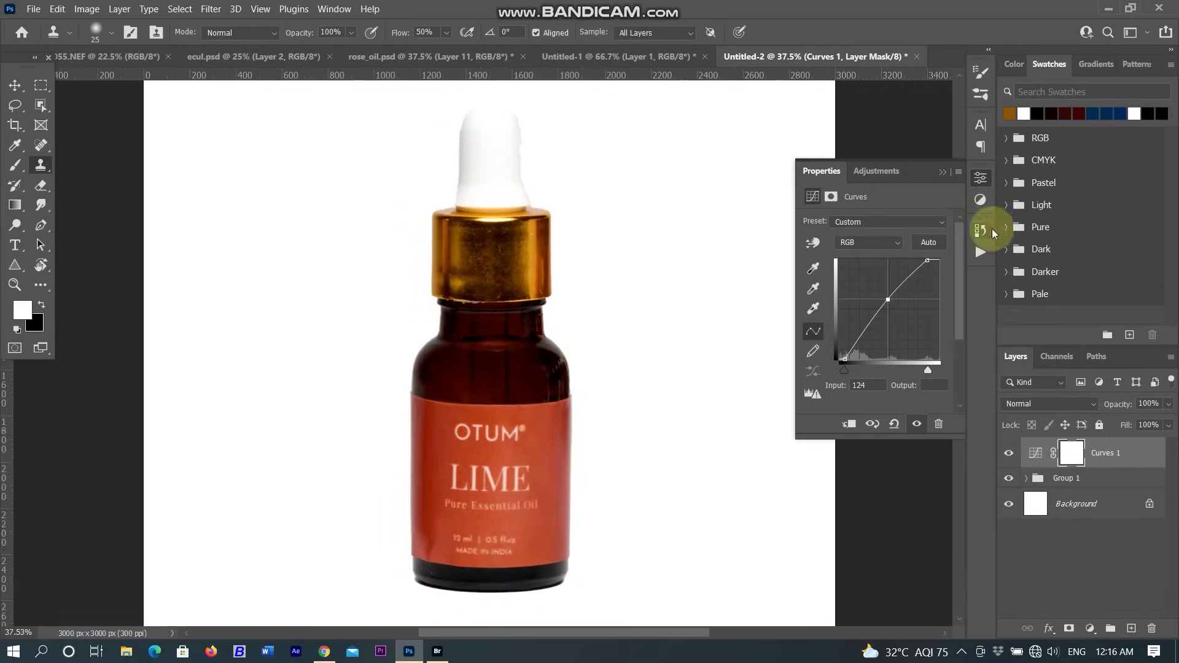
# Step: Copy the orange cap from Untitled-1 and return to the Untitled-2 bottle document
pyautogui.click(941, 172)
pyautogui.scroll(-2, 596, 402)
pyautogui.scroll(1, 502, 314)
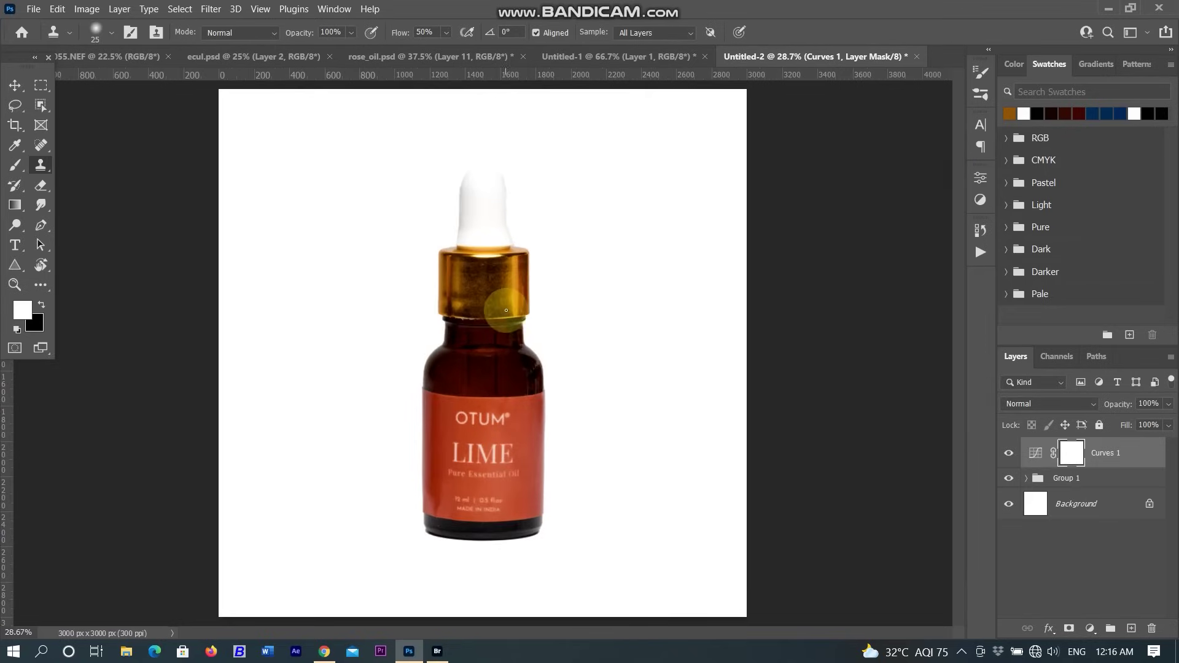
pyautogui.click(619, 57)
pyautogui.click(58, 8)
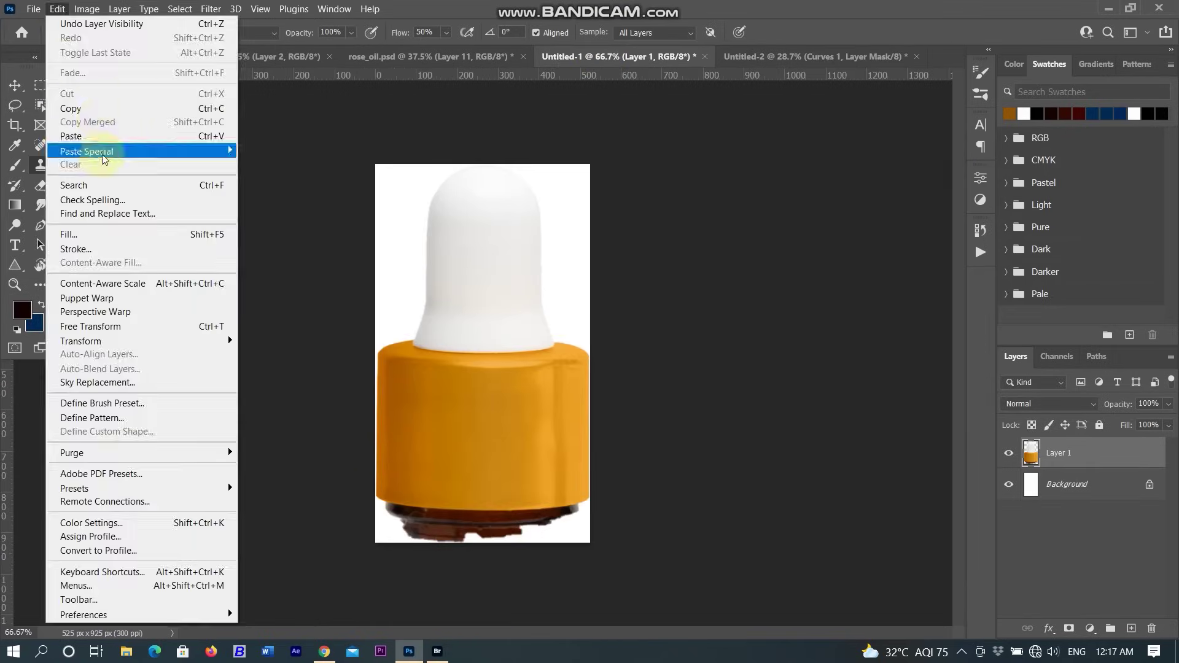
pyautogui.click(92, 108)
pyautogui.click(747, 56)
pyautogui.scroll(2, 458, 128)
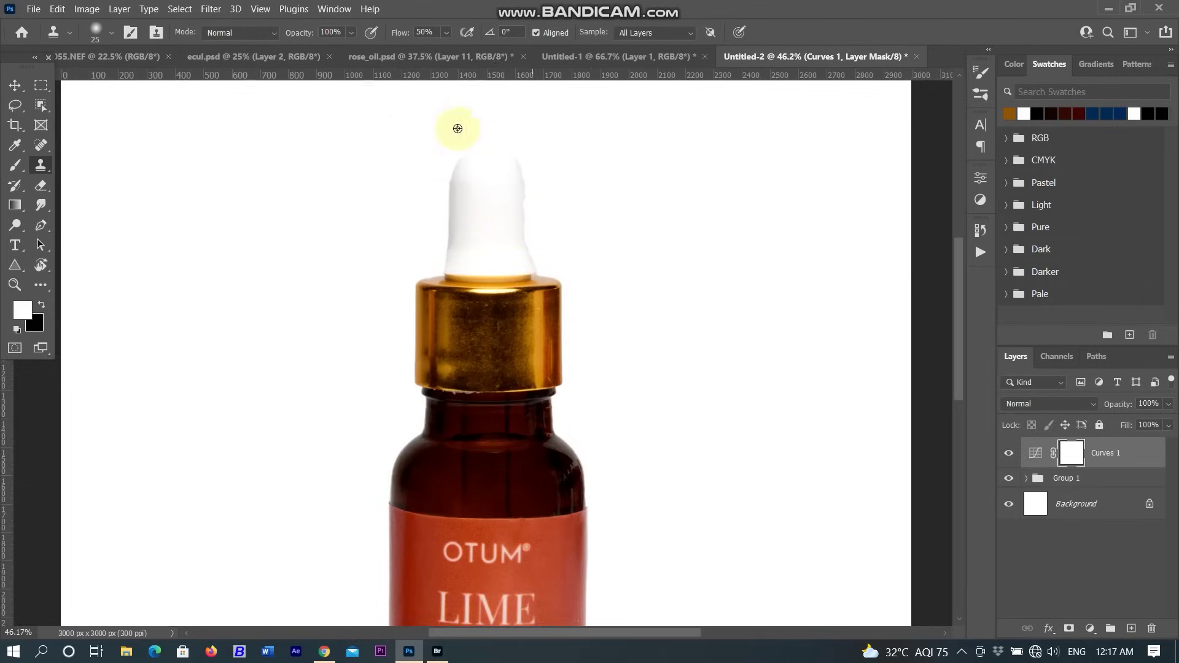
pyautogui.scroll(1, 516, 332)
# Step: Paste the orange cap and align it over the gold cap at 57% opacity, then restore 100%
pyautogui.hotkey('ctrl', 'v')
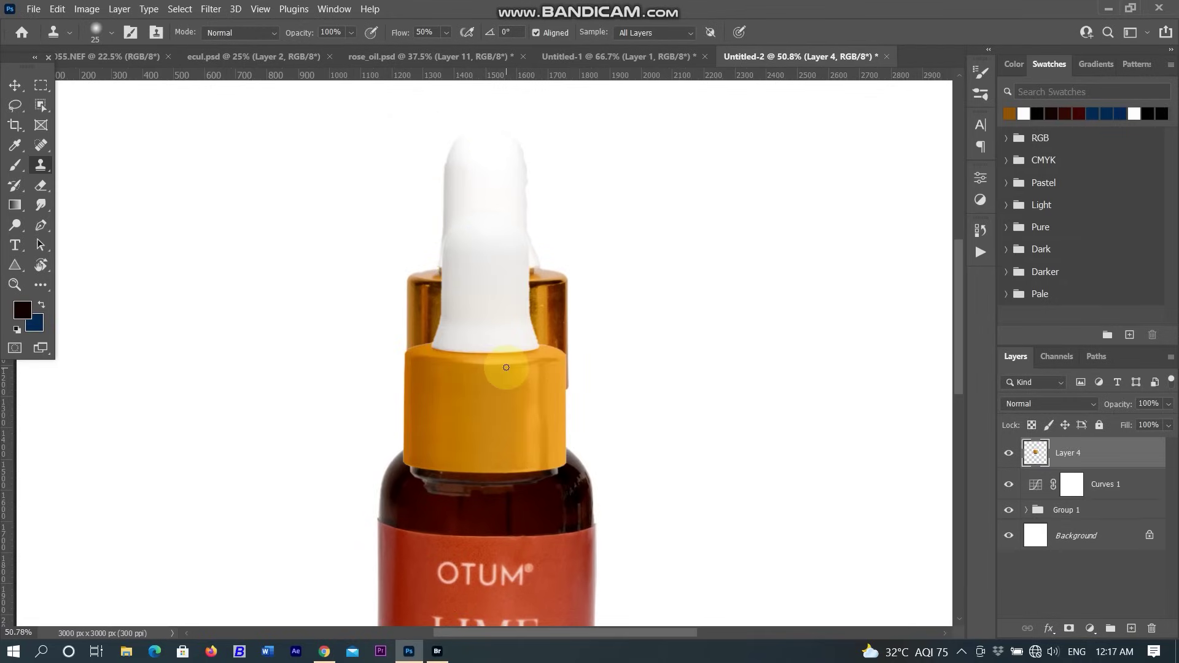
pyautogui.hotkey('ctrl', 't')
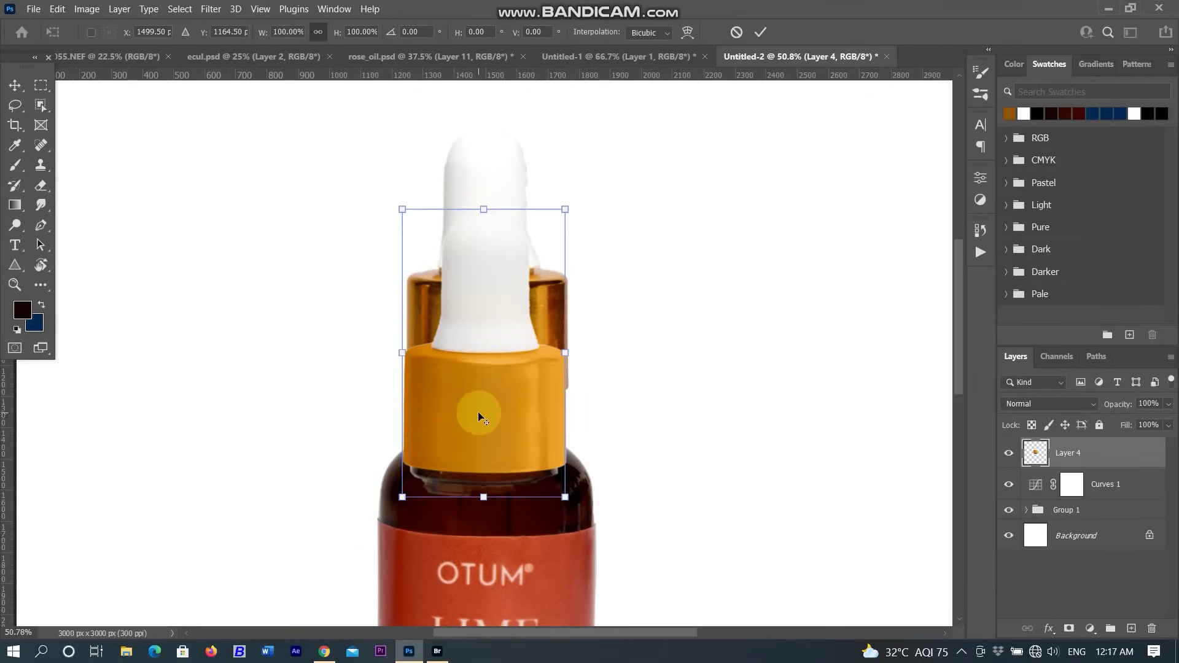
pyautogui.scroll(4, 478, 409)
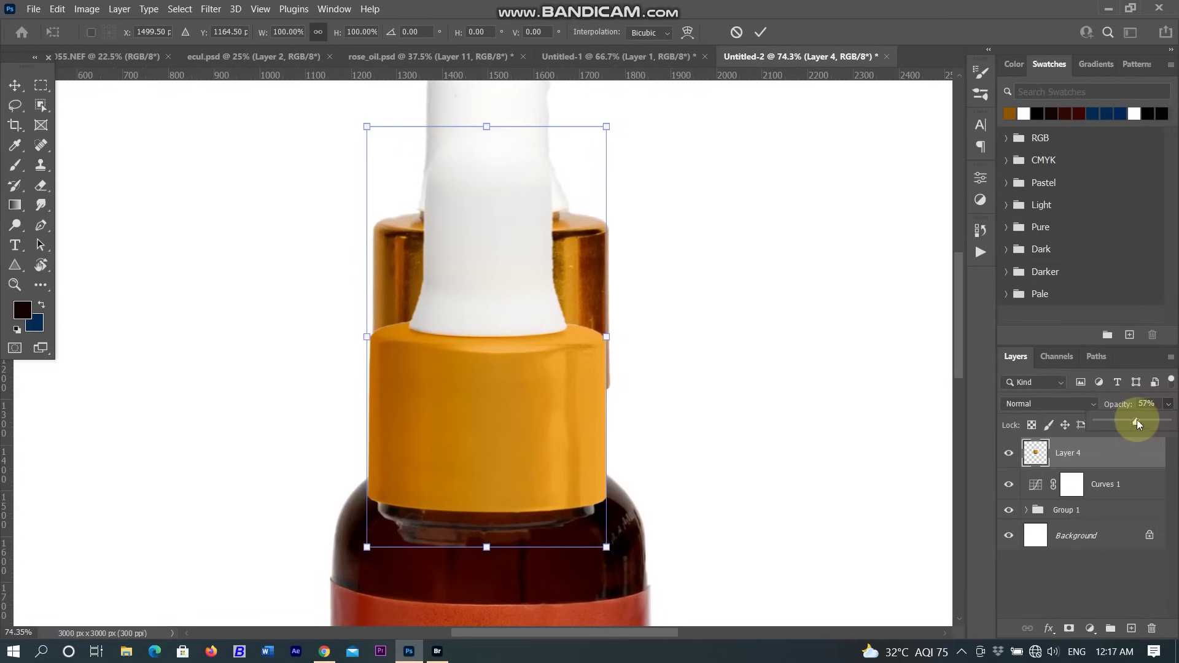
pyautogui.moveTo(1132, 406); pyautogui.dragTo(1106, 410)
pyautogui.moveTo(503, 375); pyautogui.dragTo(503, 278)
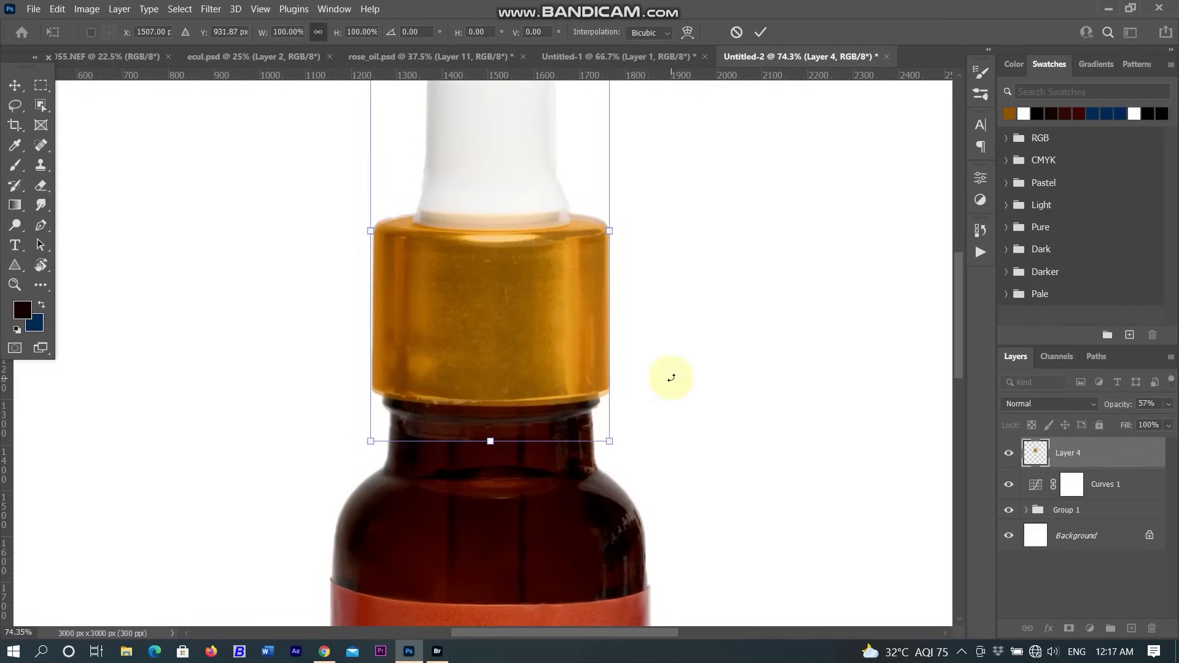
pyautogui.press('Up')
pyautogui.press('Up')
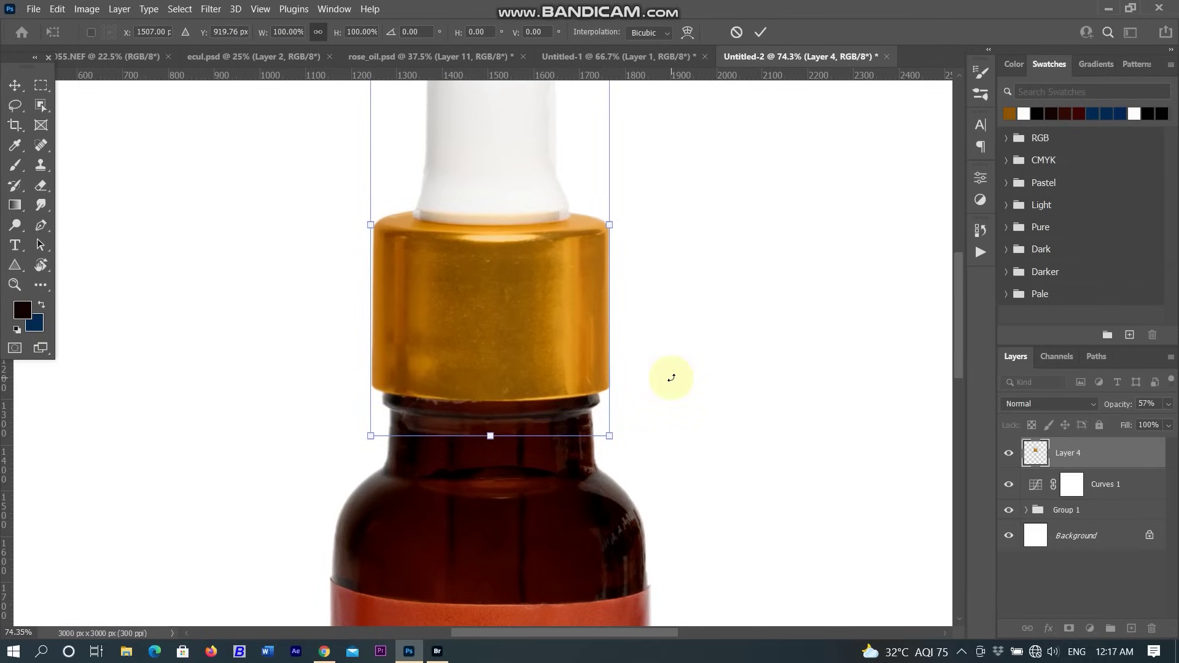
pyautogui.click(1169, 404)
pyautogui.moveTo(1158, 421); pyautogui.dragTo(1167, 421)
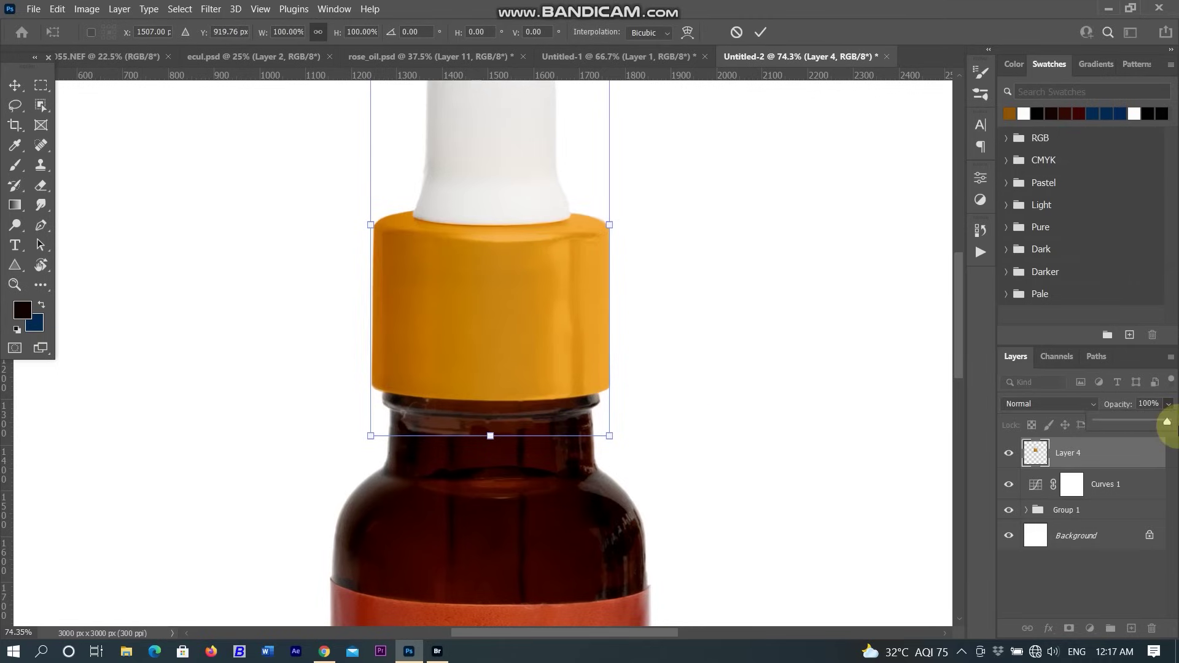
pyautogui.click(1009, 454)
# Step: Compare the caps, pick the Eraser on bottle Layer 1, inspect the cap, then reselect Layer 4
pyautogui.click(1010, 454)
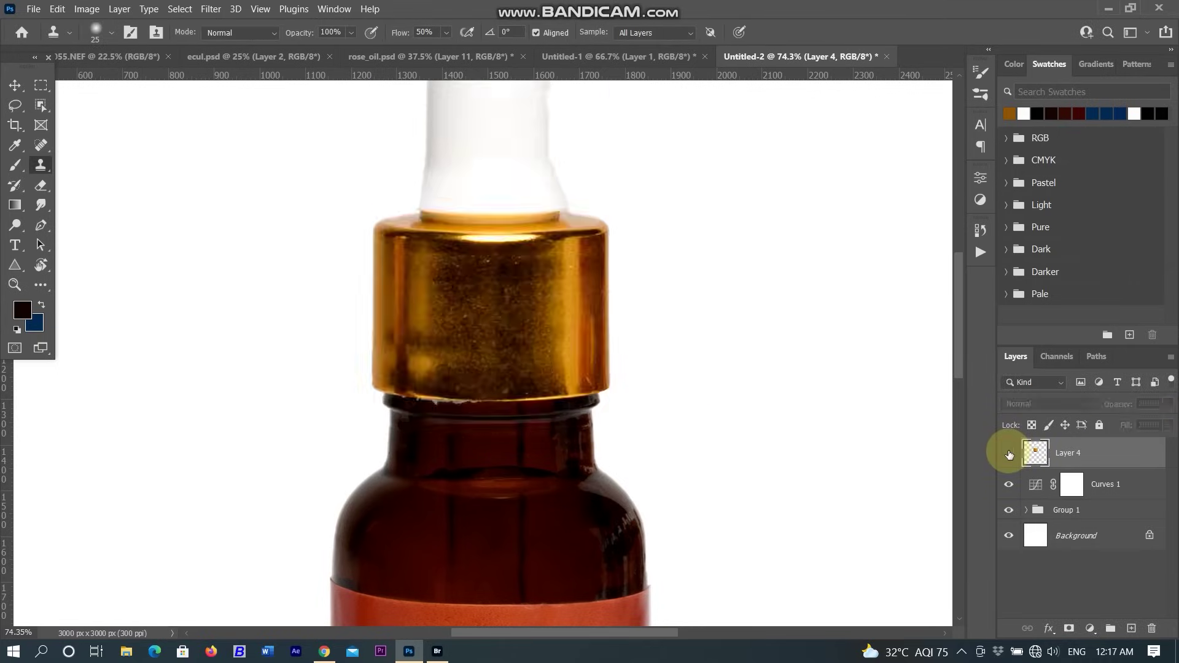
pyautogui.hotkey('ctrl', '-')
pyautogui.click(1027, 510)
pyautogui.scroll(-2, 1048, 540)
pyautogui.click(1079, 571)
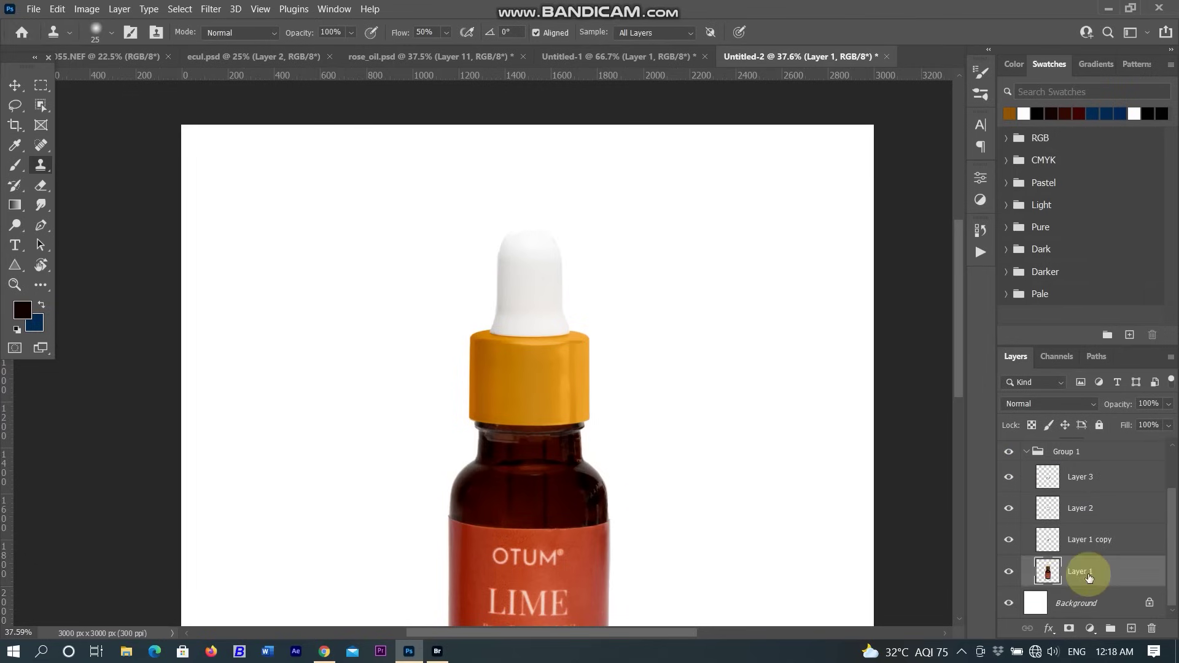
pyautogui.press('e')
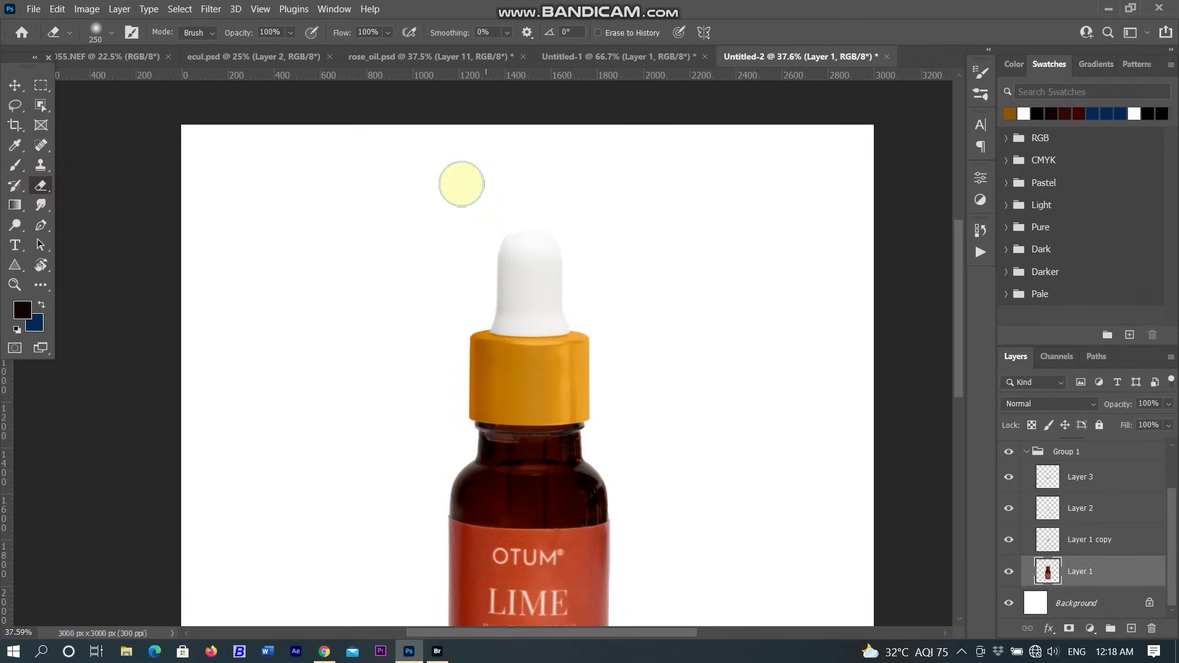
pyautogui.scroll(2, 460, 184)
pyautogui.scroll(2, 574, 250)
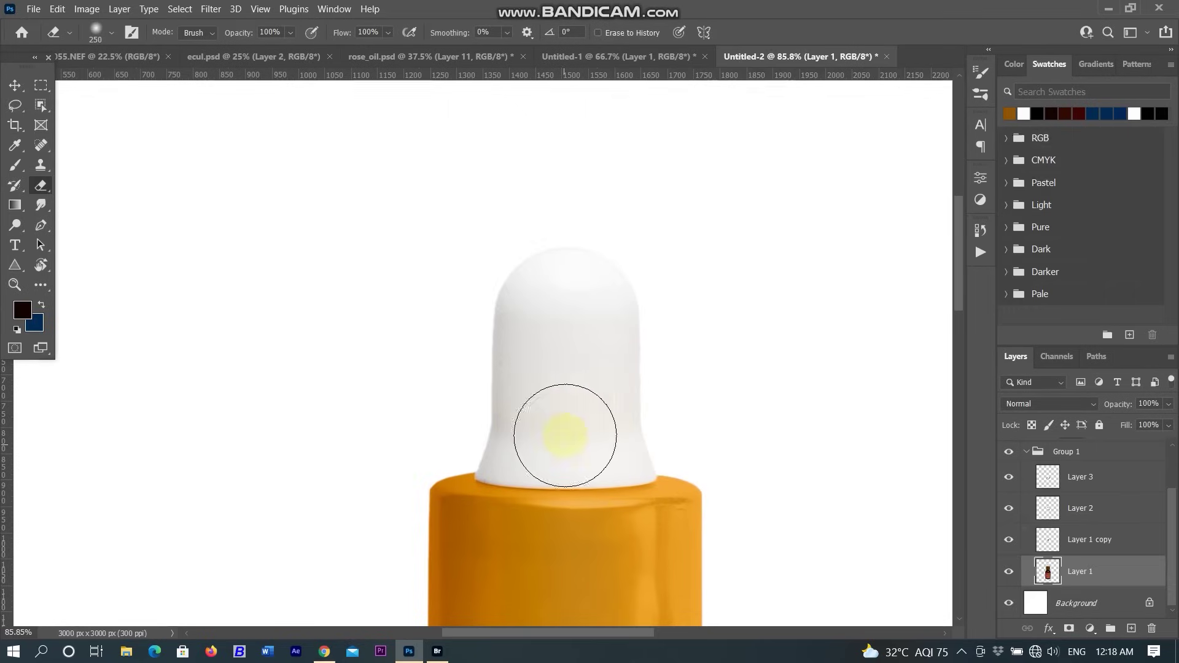
pyautogui.moveTo(565, 435); pyautogui.dragTo(506, 274)
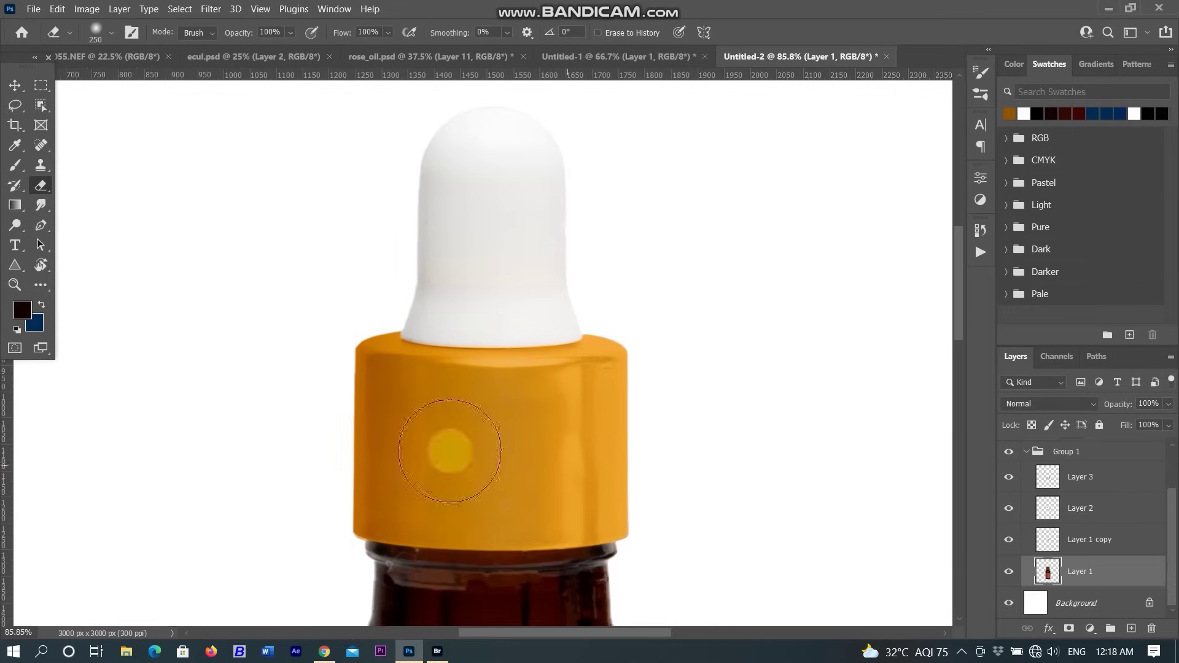
pyautogui.scroll(-2, 562, 482)
pyautogui.scroll(2, 1170, 535)
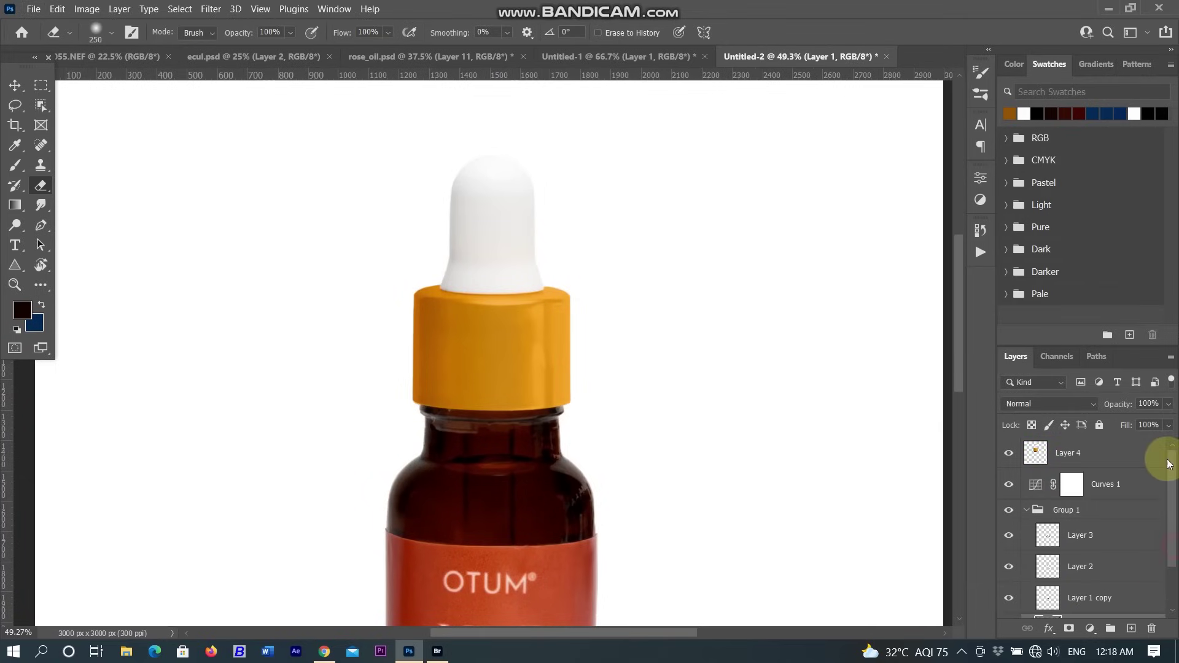
pyautogui.click(1110, 456)
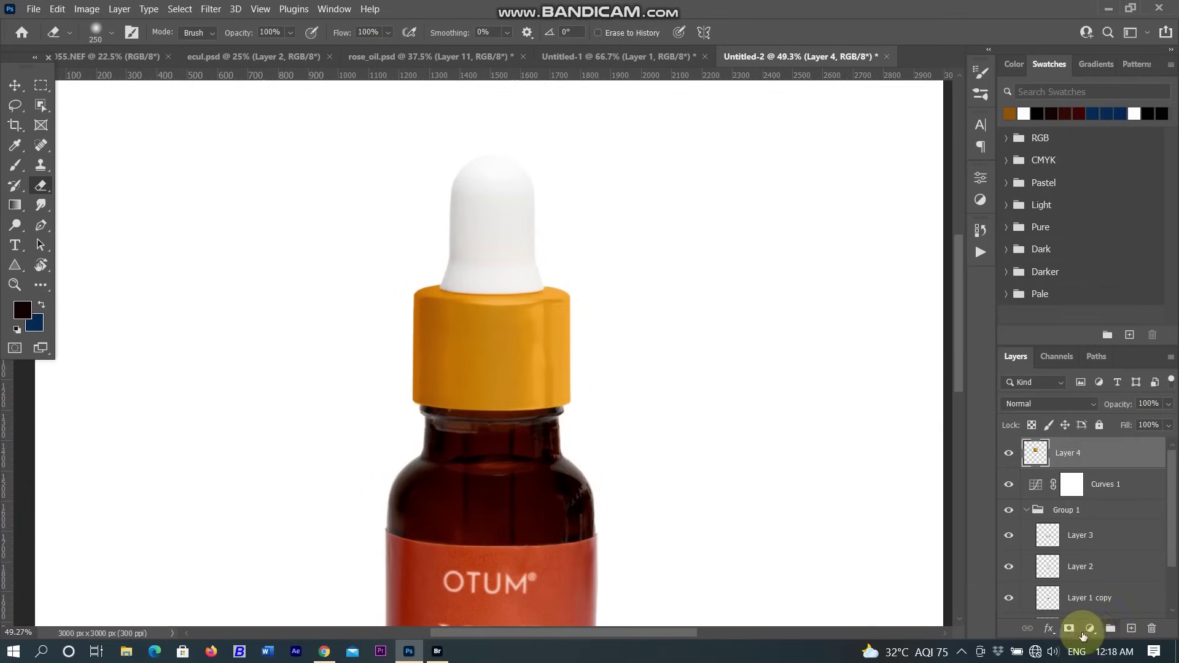
# Step: Add a mask to Layer 4 and brush black along the cap's bottom edge over the neck
pyautogui.click(1069, 628)
pyautogui.press('d')
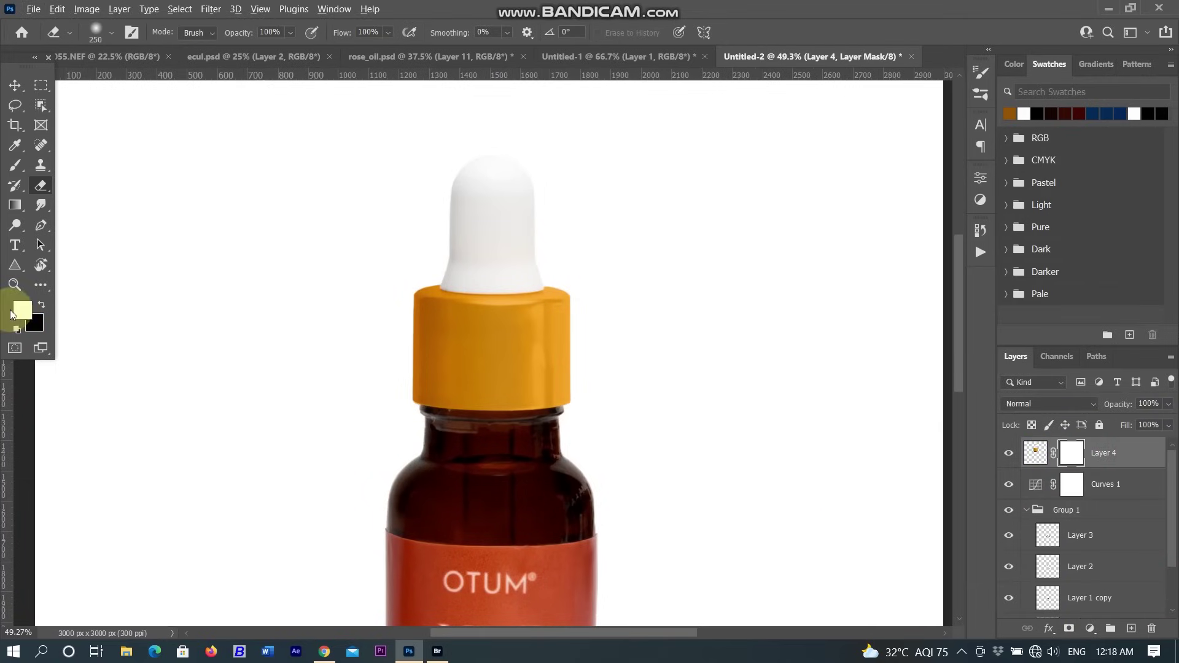
pyautogui.click(15, 165)
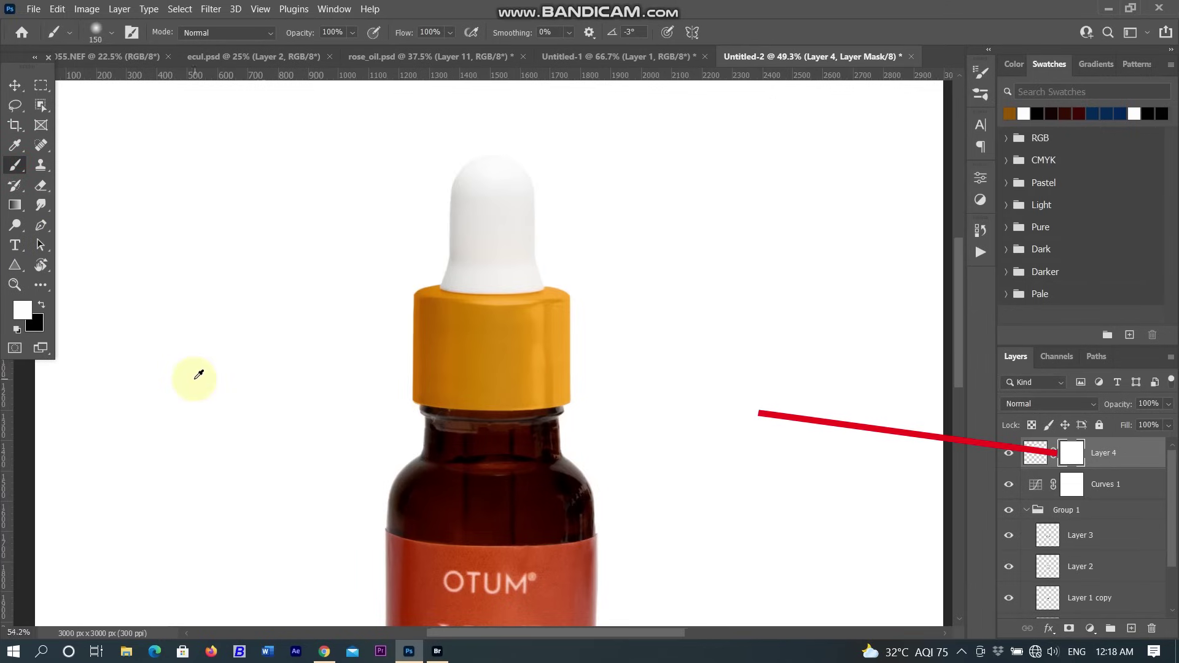
pyautogui.keyDown('alt'); pyautogui.scroll(1, 198, 376); pyautogui.keyUp('alt')
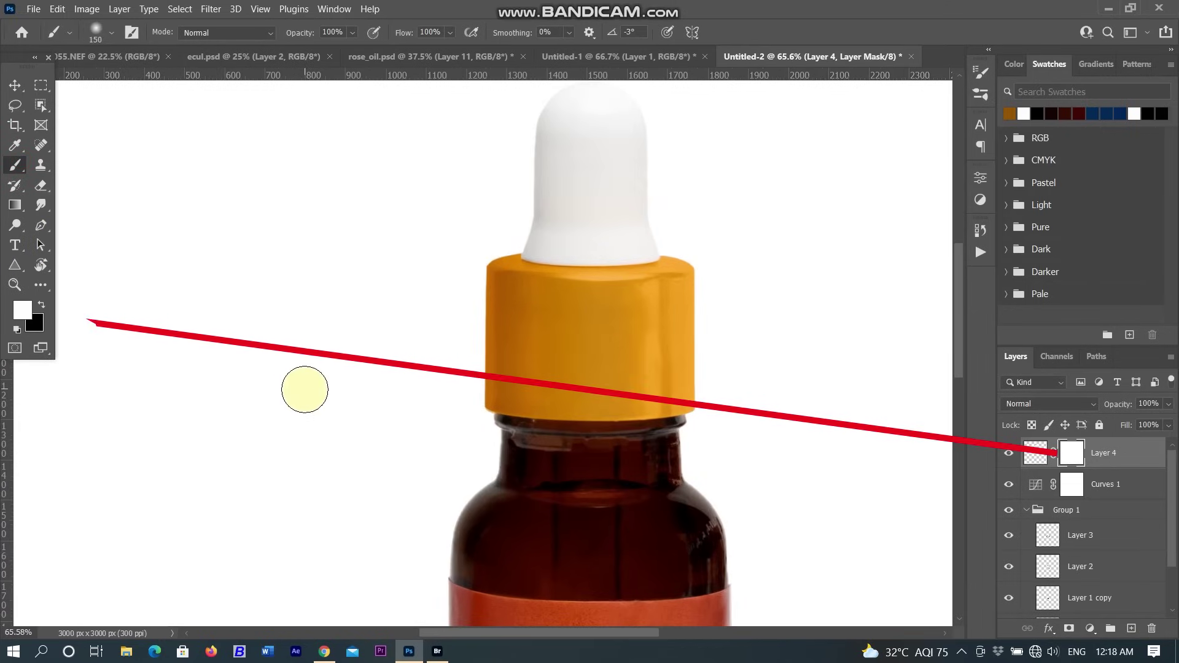
pyautogui.press('x')
pyautogui.keyDown('alt'); pyautogui.scroll(2, 604, 475); pyautogui.keyUp('alt')
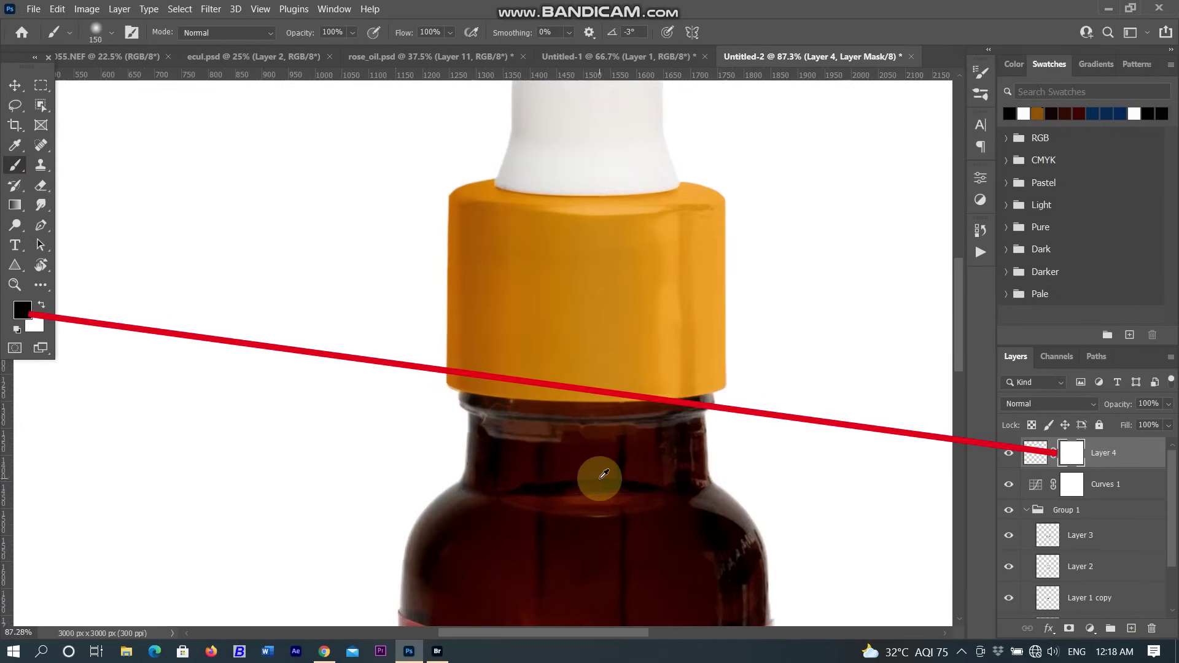
pyautogui.keyDown('alt'); pyautogui.scroll(1, 598, 470); pyautogui.keyUp('alt')
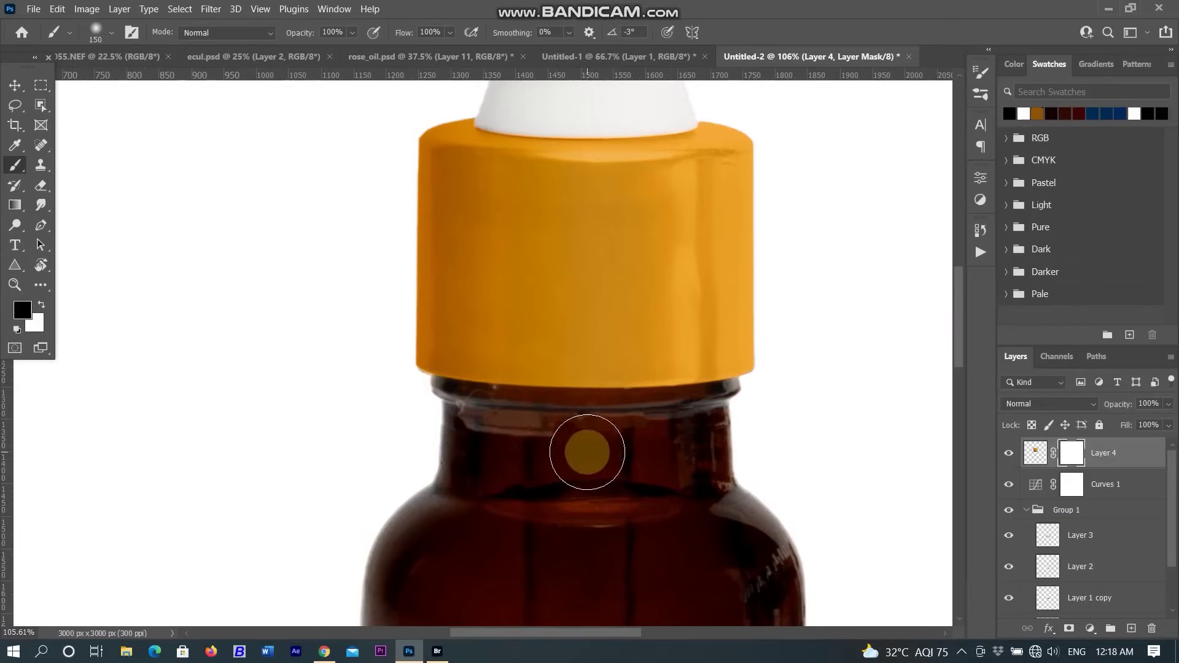
pyautogui.press('[')
pyautogui.press('[')
pyautogui.press('[')
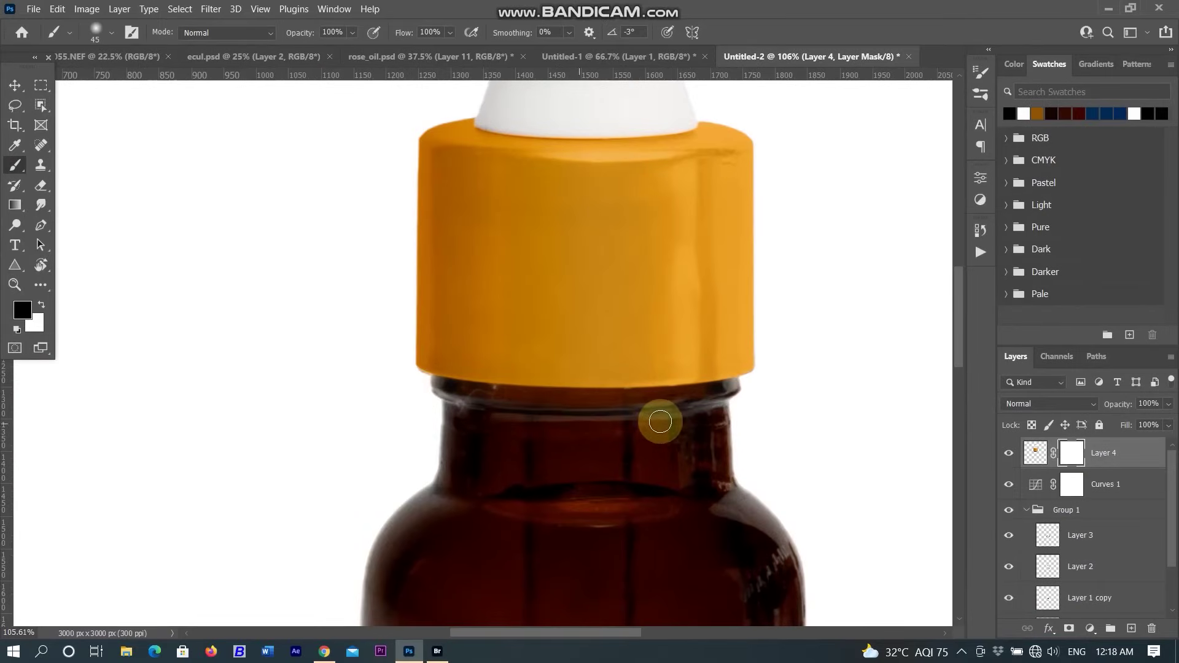
pyautogui.moveTo(461, 405)
pyautogui.mouseDown()
pyautogui.moveTo(427, 393)
pyautogui.moveTo(549, 407)
pyautogui.mouseUp()
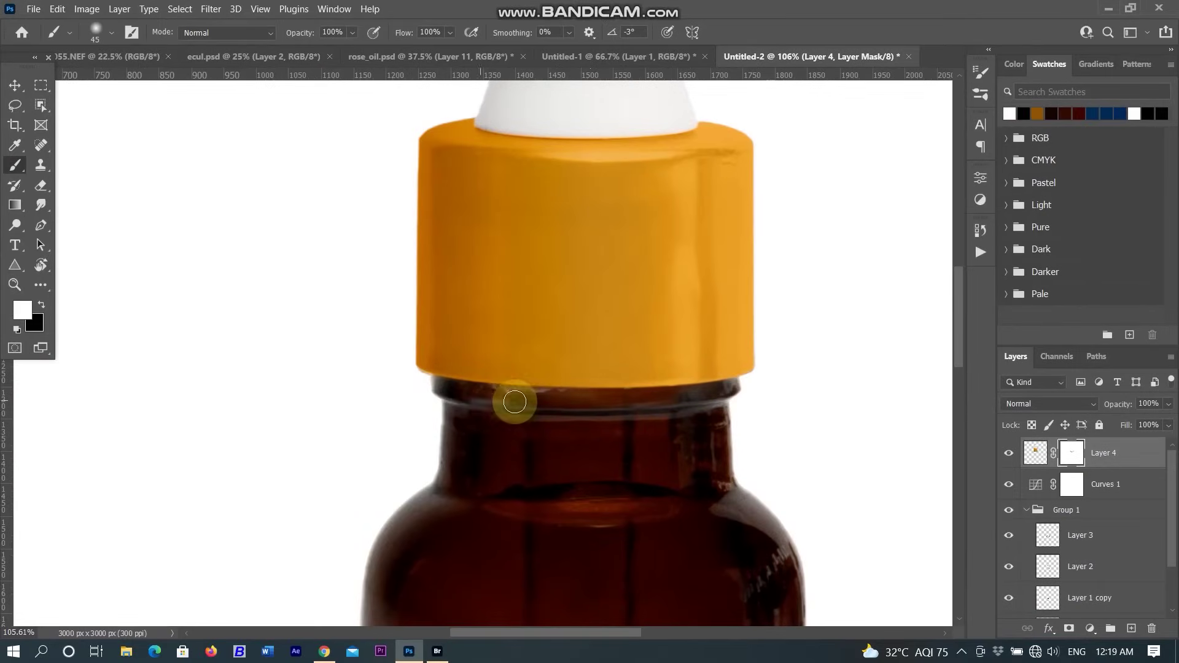
pyautogui.press('x')
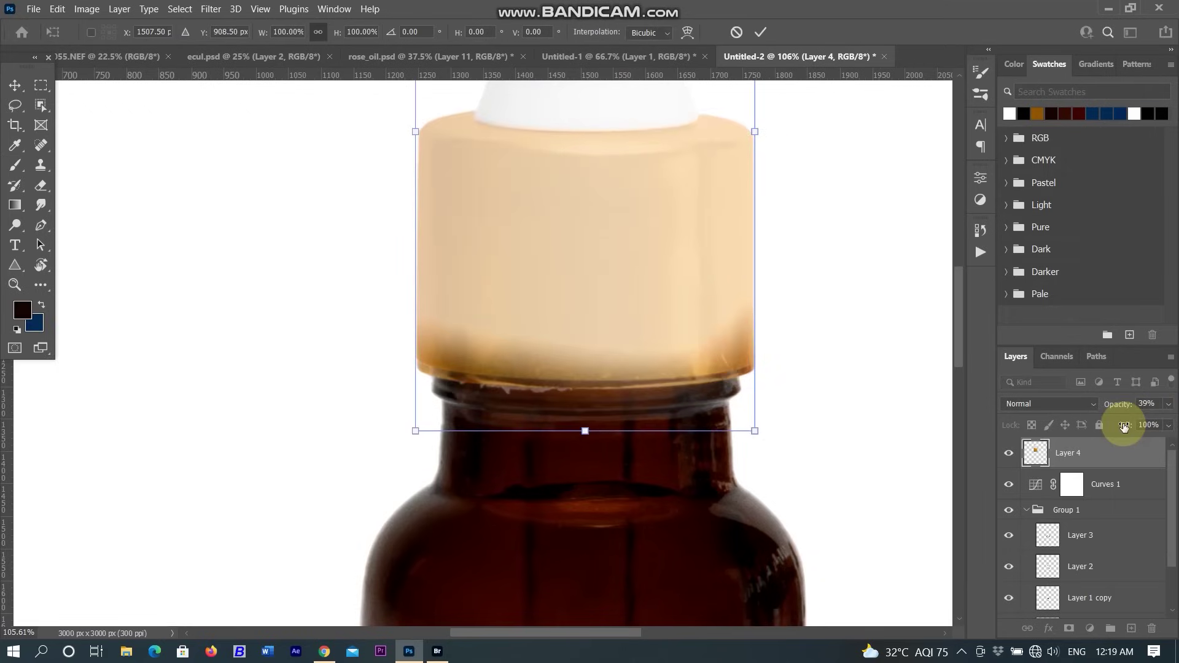
# Step: Nudge Layer 4 down, set its opacity to 100%, and commit the transform
pyautogui.press('Down')
pyautogui.press('Down')
pyautogui.press('Down')
pyautogui.press('Down')
pyautogui.press('Down')
pyautogui.press('Down')
pyautogui.press('Down')
pyautogui.press('Down')
pyautogui.press('Down')
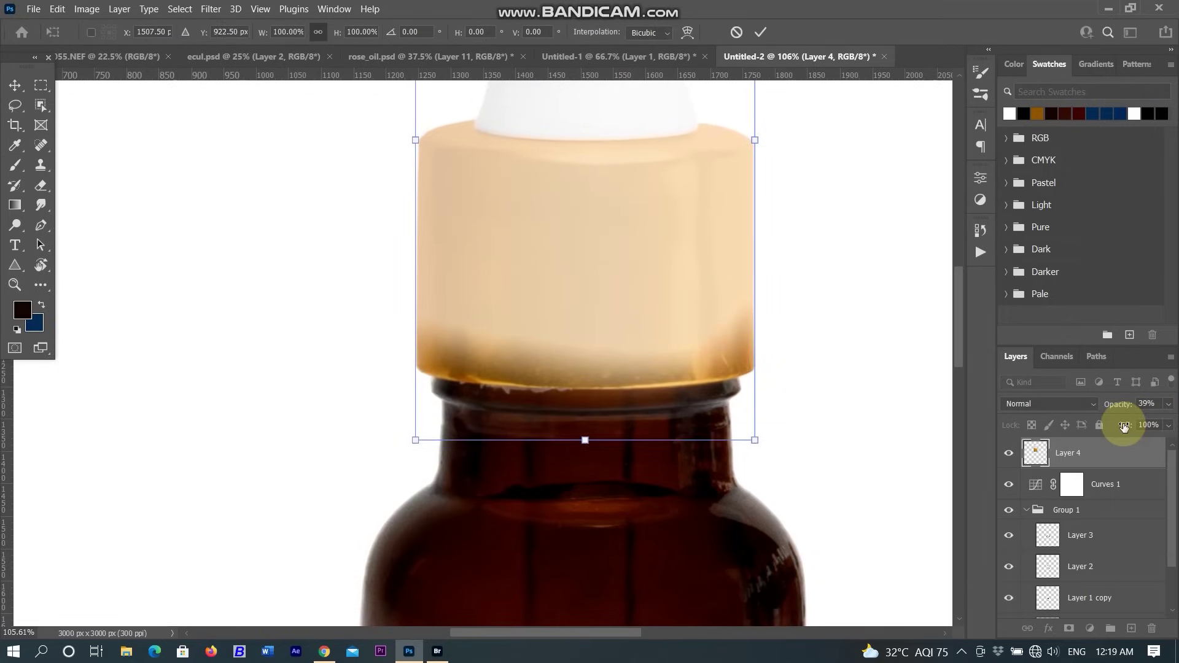
pyautogui.click(1169, 405)
pyautogui.moveTo(1124, 423); pyautogui.dragTo(1167, 422)
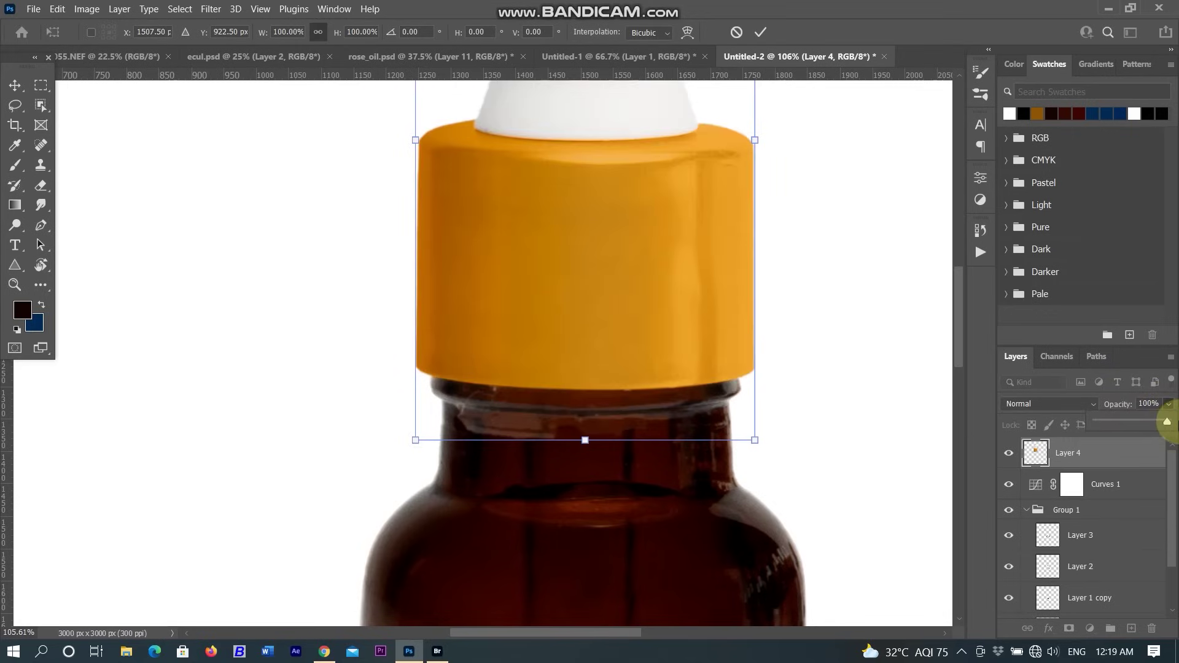
pyautogui.click(760, 32)
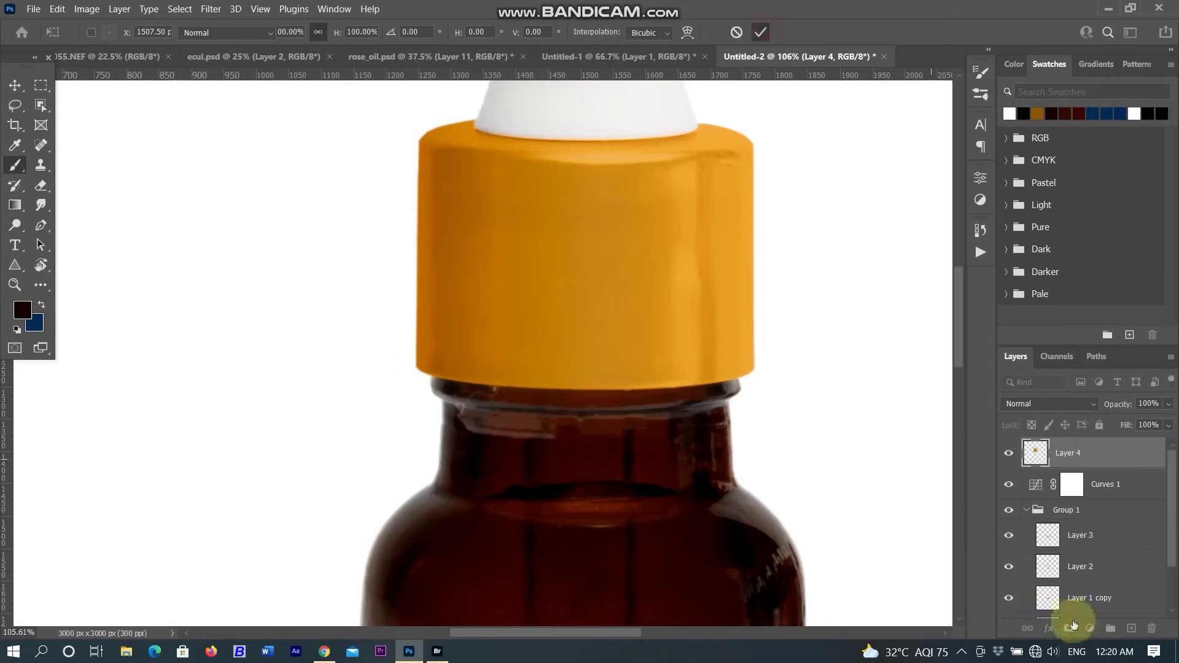
# Step: Mask Layer 4 and paint black along the cap bottom with a progressively finer brush
pyautogui.click(1069, 628)
pyautogui.scroll(2, 534, 408)
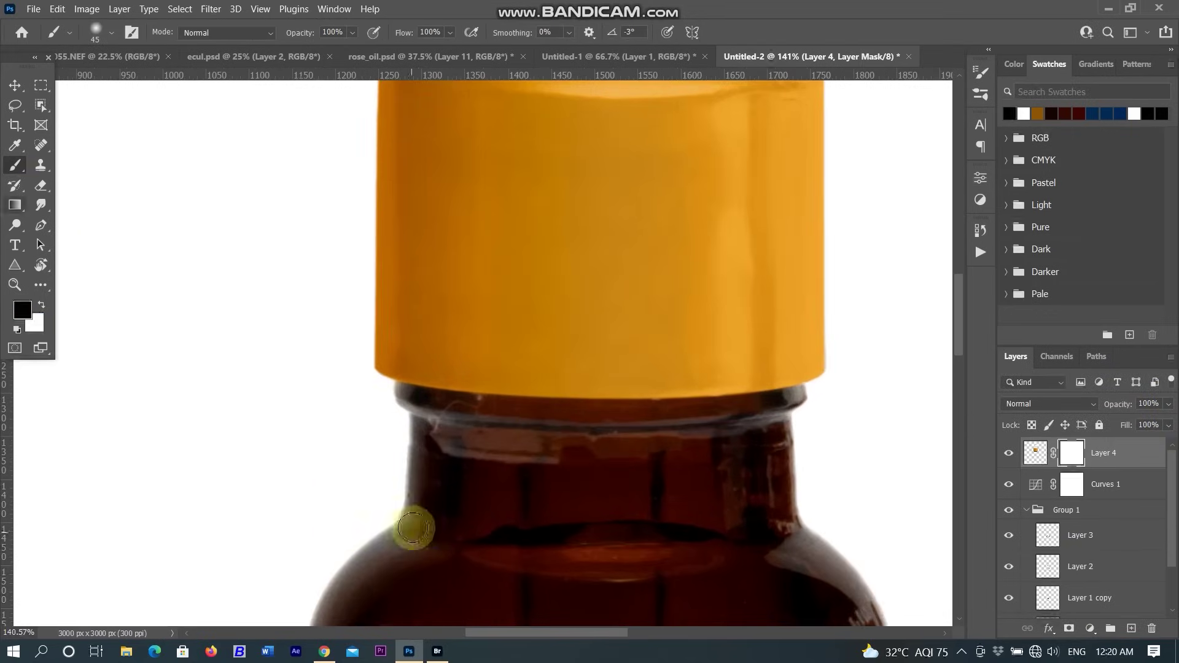
pyautogui.moveTo(684, 444)
pyautogui.mouseDown()
pyautogui.moveTo(550, 439)
pyautogui.moveTo(442, 412)
pyautogui.mouseUp()
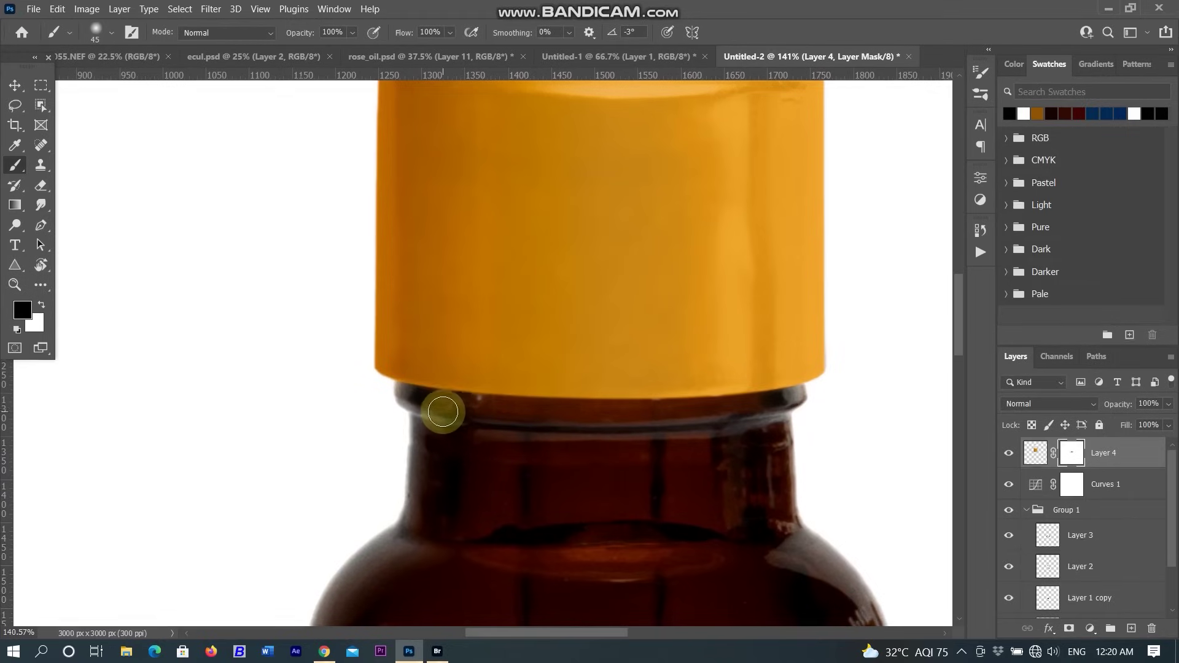
pyautogui.press('[')
pyautogui.press('[')
pyautogui.press('x')
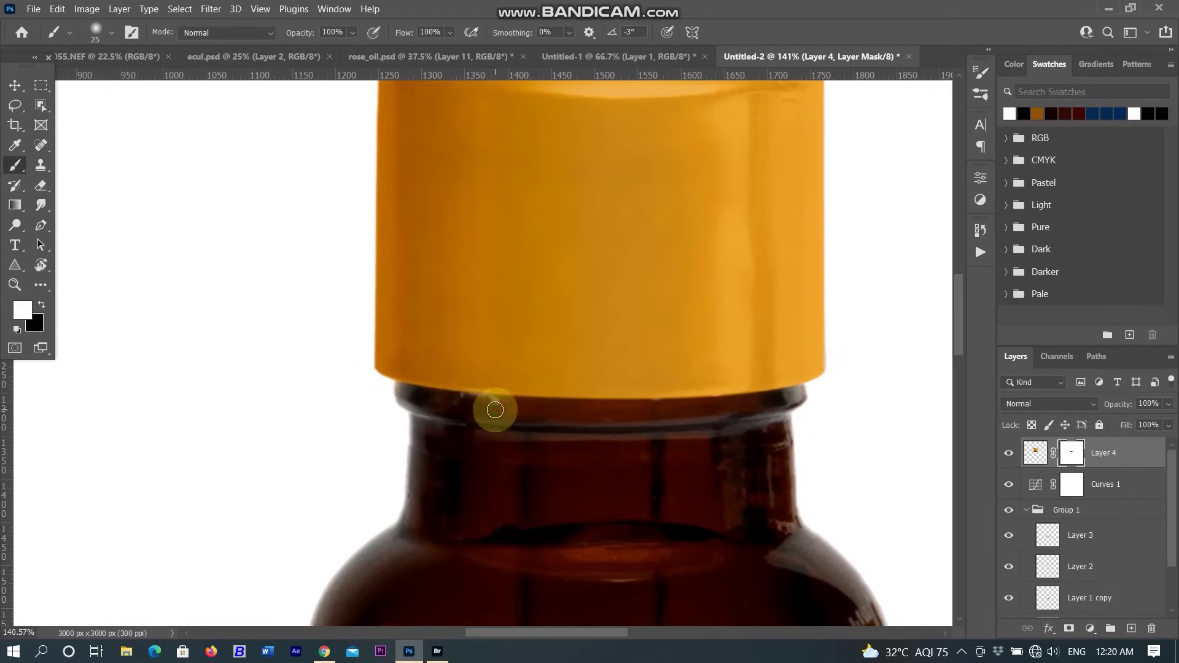
pyautogui.press('x')
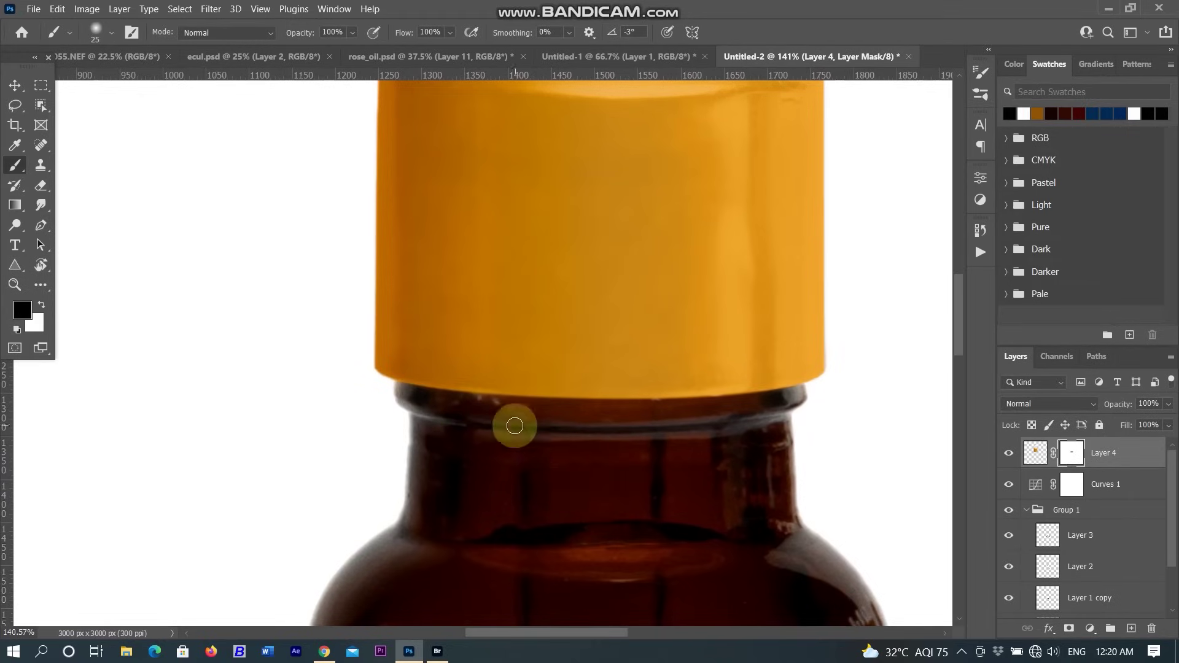
pyautogui.scroll(5, 507, 396)
pyautogui.press('[')
pyautogui.press('[')
pyautogui.press('[')
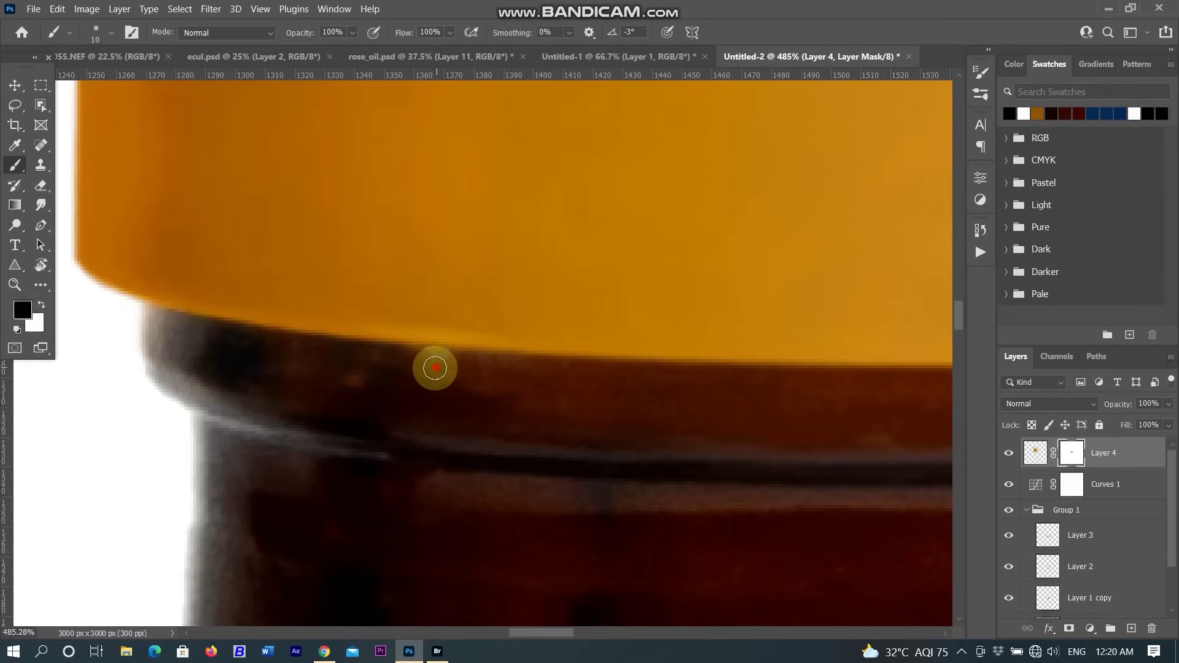
pyautogui.scroll(-10, 500, 407)
pyautogui.scroll(3, 473, 231)
pyautogui.scroll(-3, 553, 245)
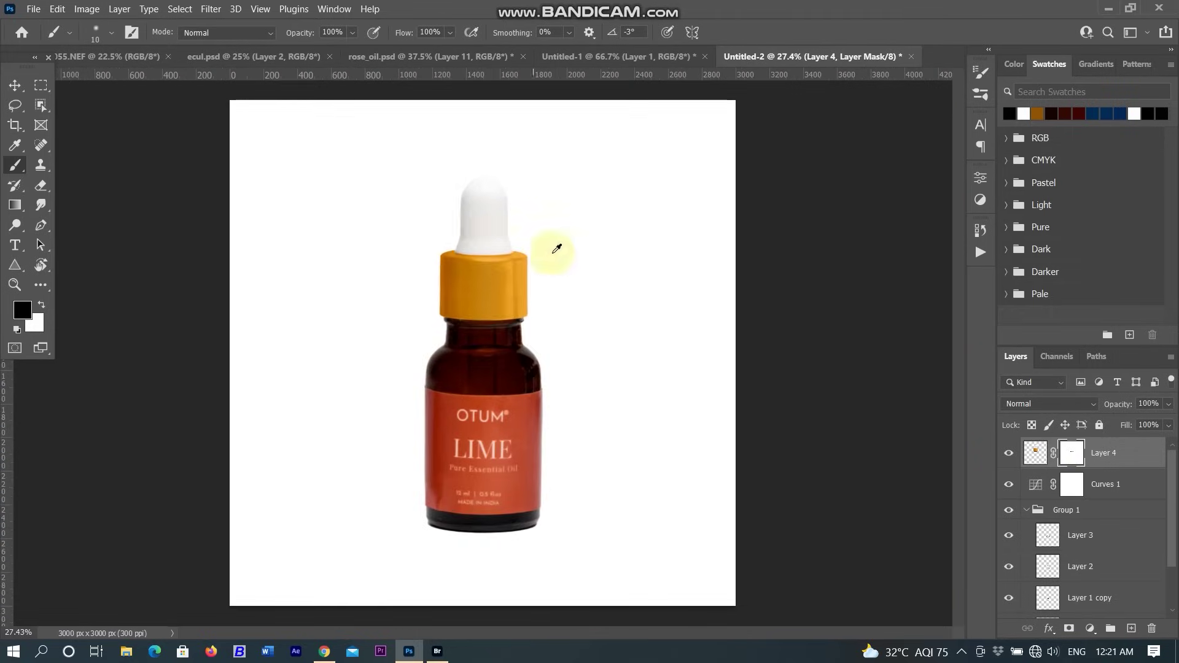
pyautogui.click(1010, 452)
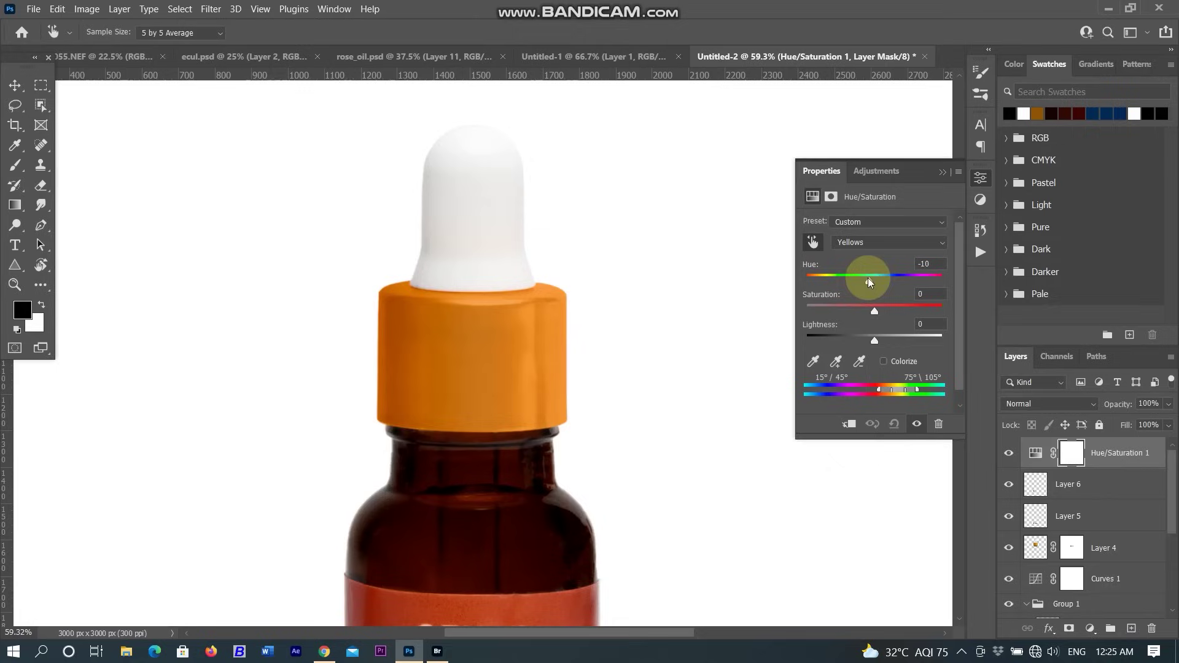
# Step: Close Properties and compare the top History snapshot with the latest state
pyautogui.click(942, 172)
pyautogui.scroll(-5, 693, 329)
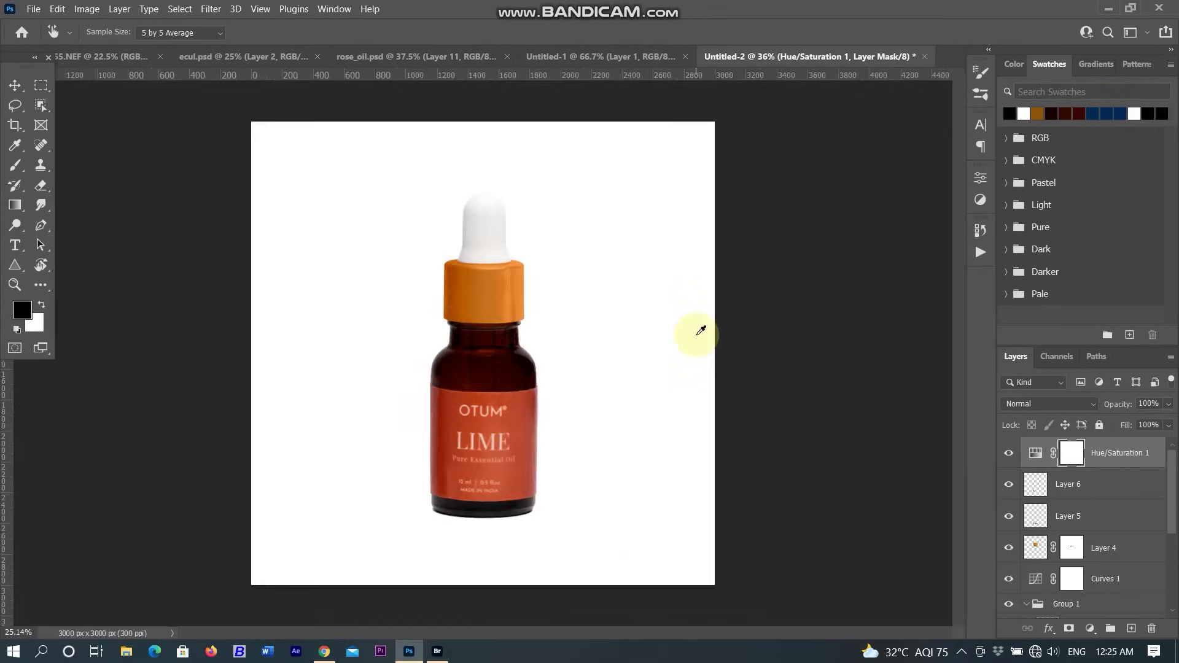
pyautogui.scroll(2, 604, 398)
pyautogui.moveTo(1171, 488); pyautogui.dragTo(1170, 613)
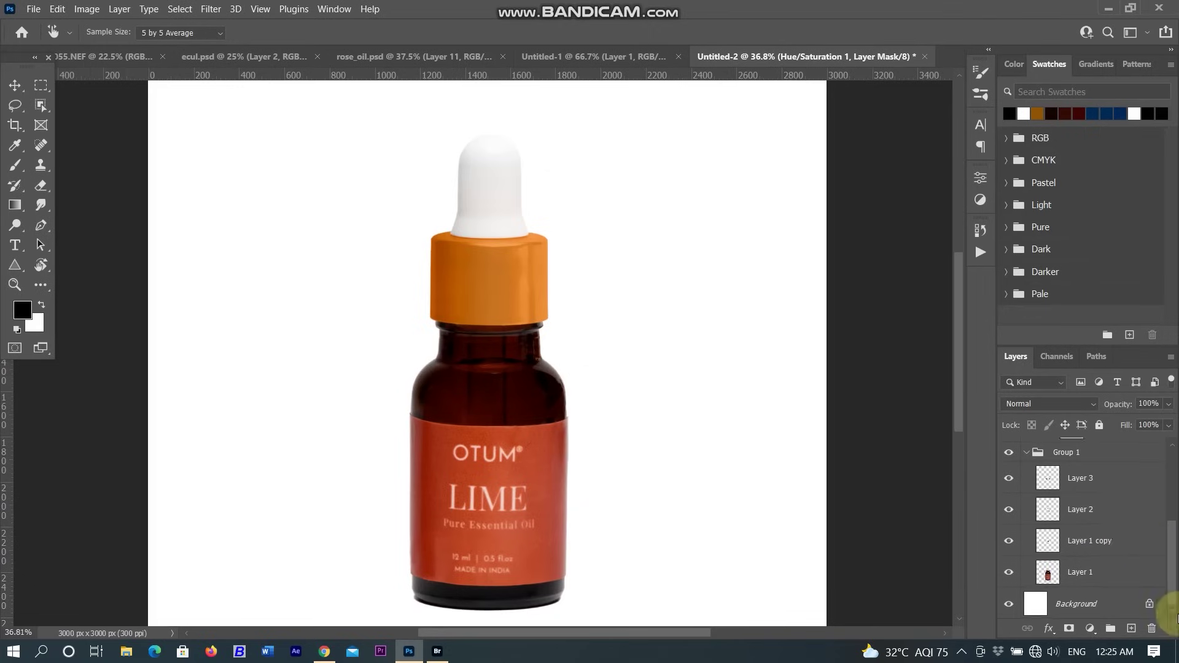
pyautogui.click(980, 230)
pyautogui.moveTo(959, 348); pyautogui.dragTo(958, 254)
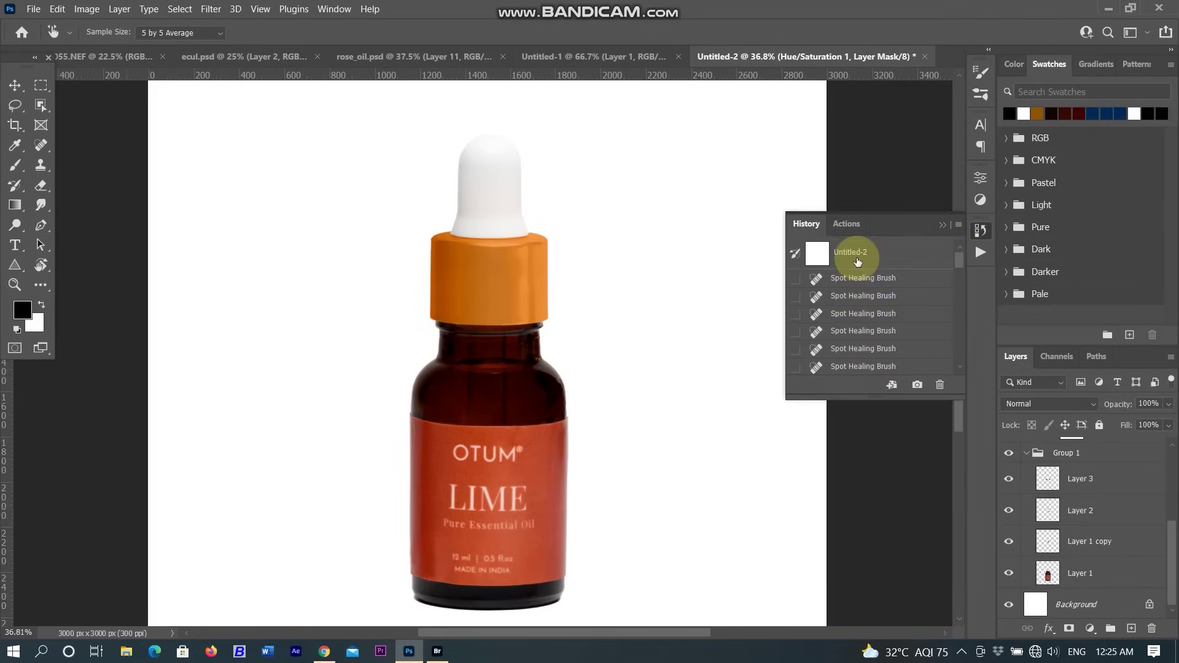
pyautogui.click(858, 256)
pyautogui.scroll(-5, 871, 332)
pyautogui.click(882, 362)
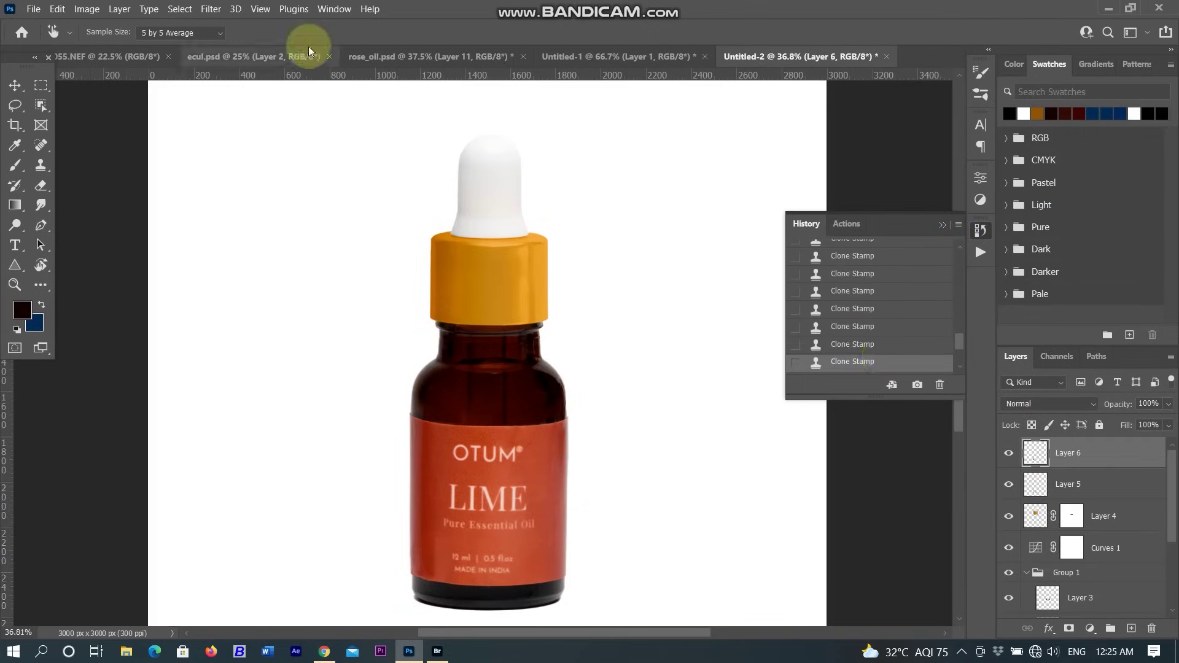
# Step: View the original 055.NEF photo with the gold cap, then return to Untitled-2
pyautogui.click(426, 59)
pyautogui.click(106, 57)
pyautogui.scroll(10, 691, 330)
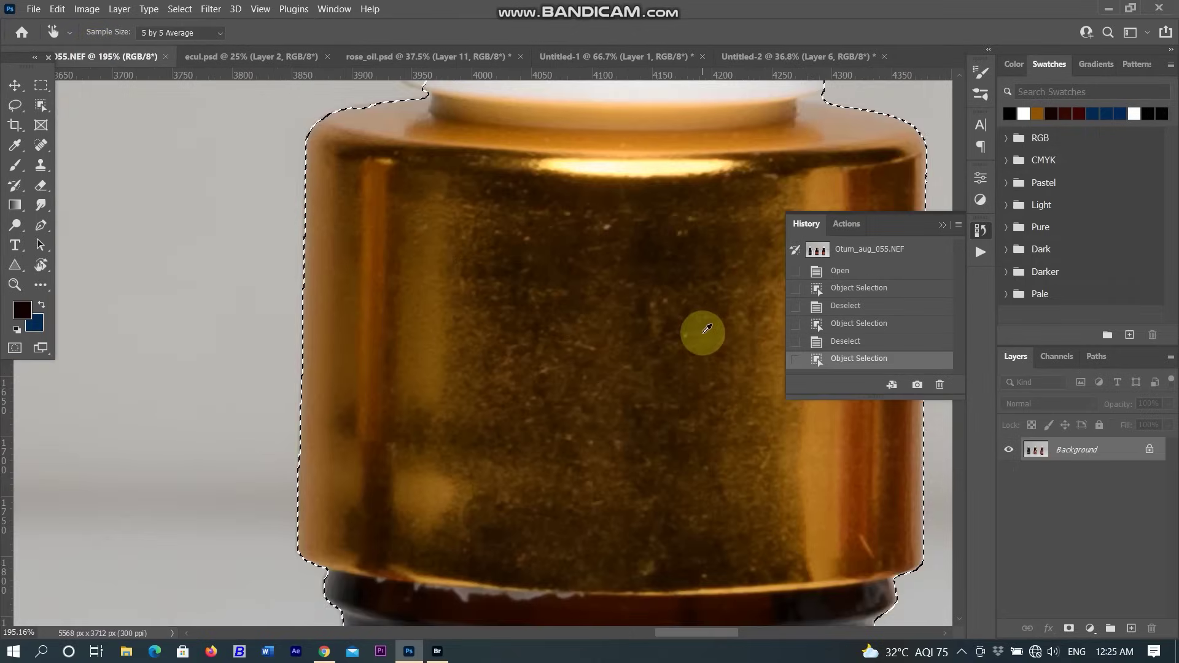
pyautogui.click(777, 66)
pyautogui.scroll(6, 500, 284)
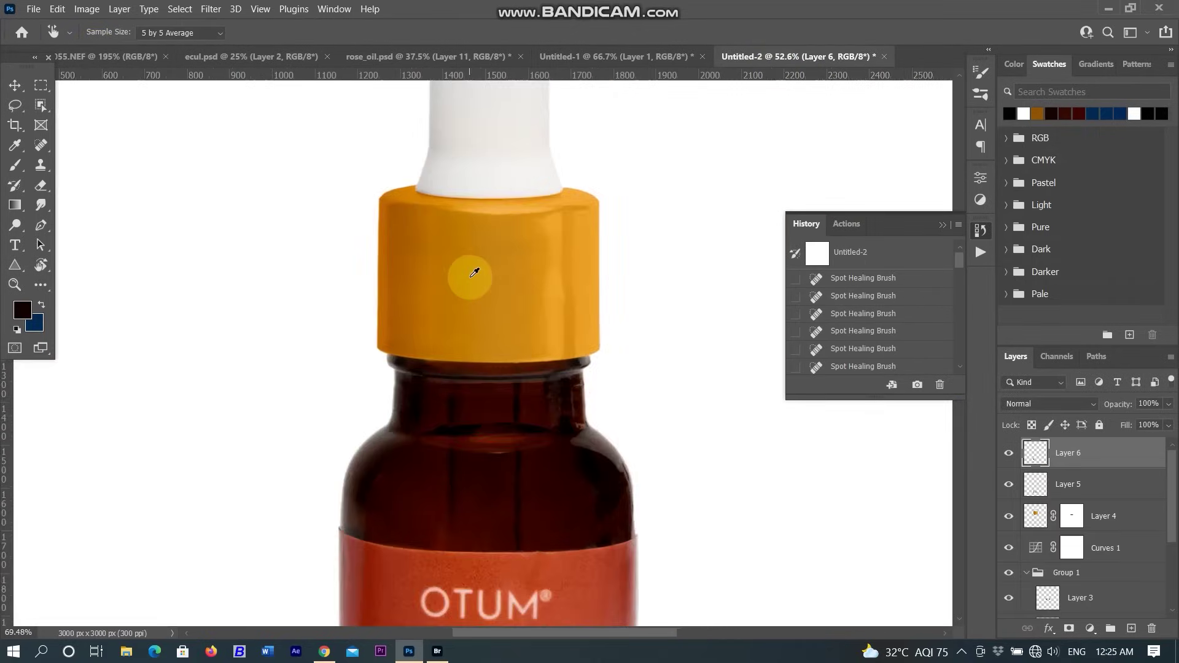
pyautogui.scroll(-2, 476, 276)
pyautogui.scroll(-2, 477, 276)
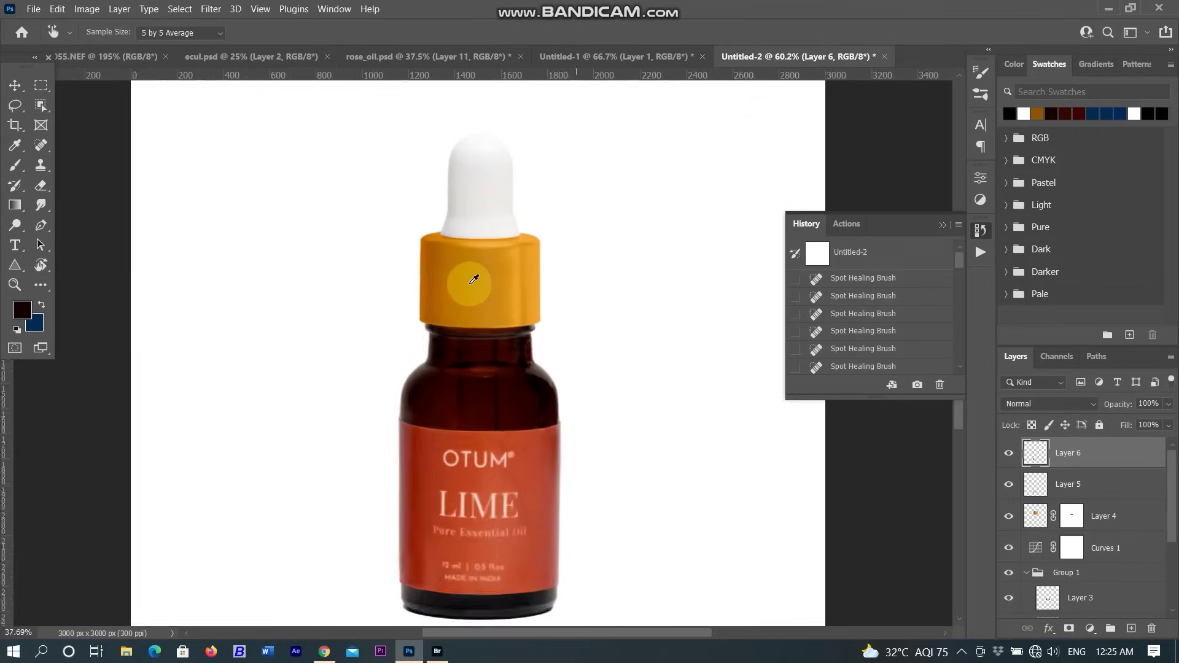
pyautogui.scroll(-2, 477, 276)
pyautogui.scroll(-2, 475, 278)
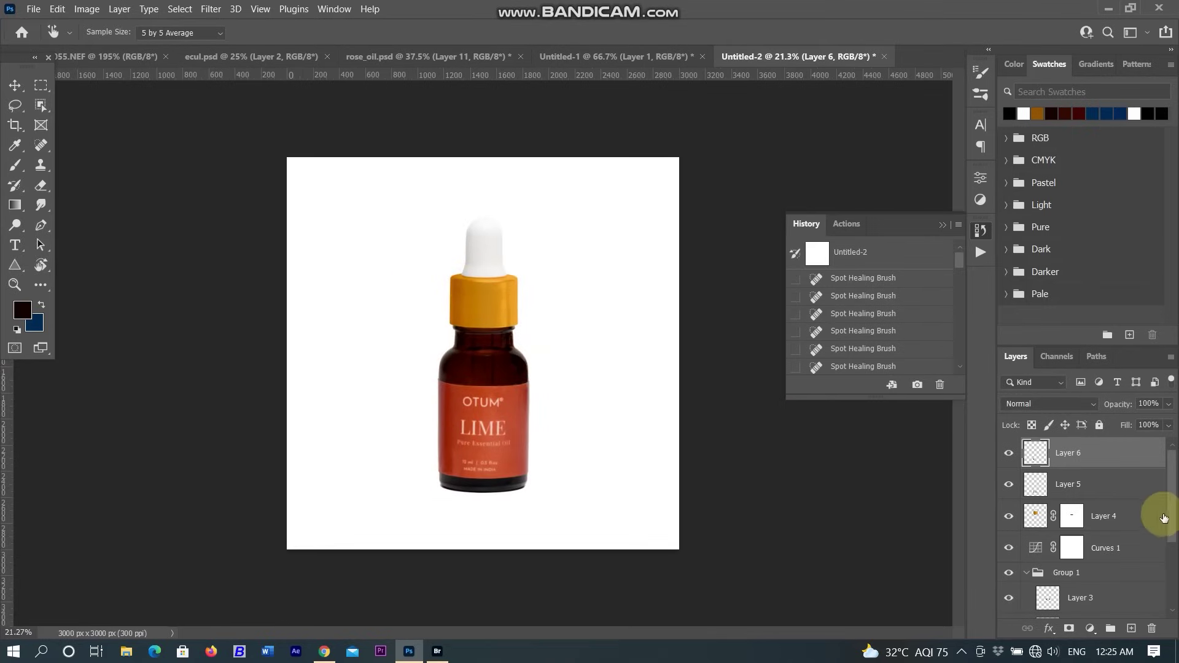